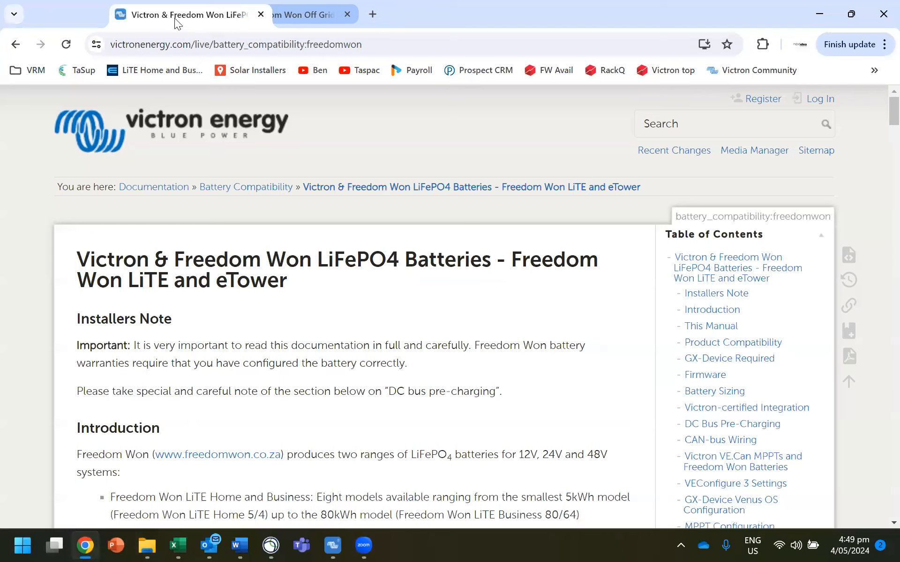
Step: Review the Victron and Freedom Won battery compatibility page from its introduction to the Product Compatibility section
click(147, 19)
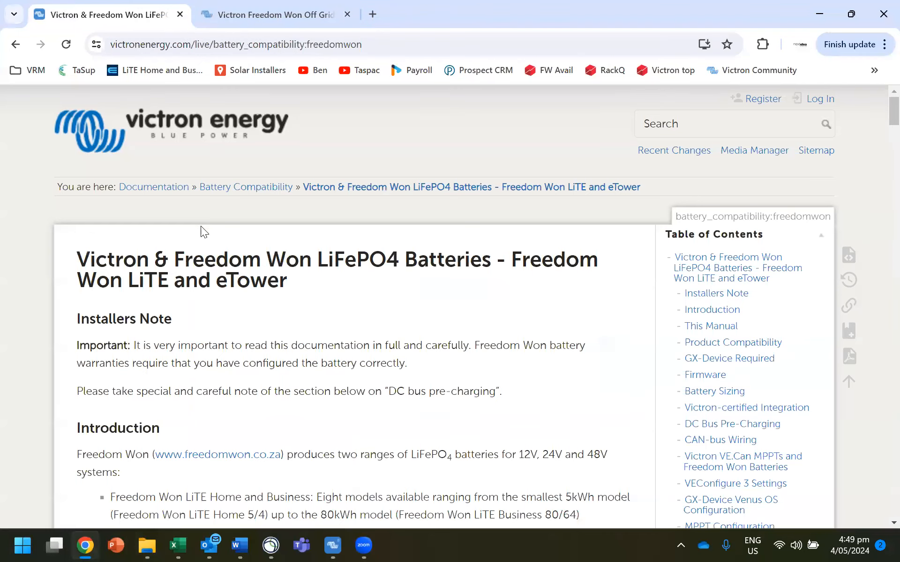
drag(71, 261, 311, 259)
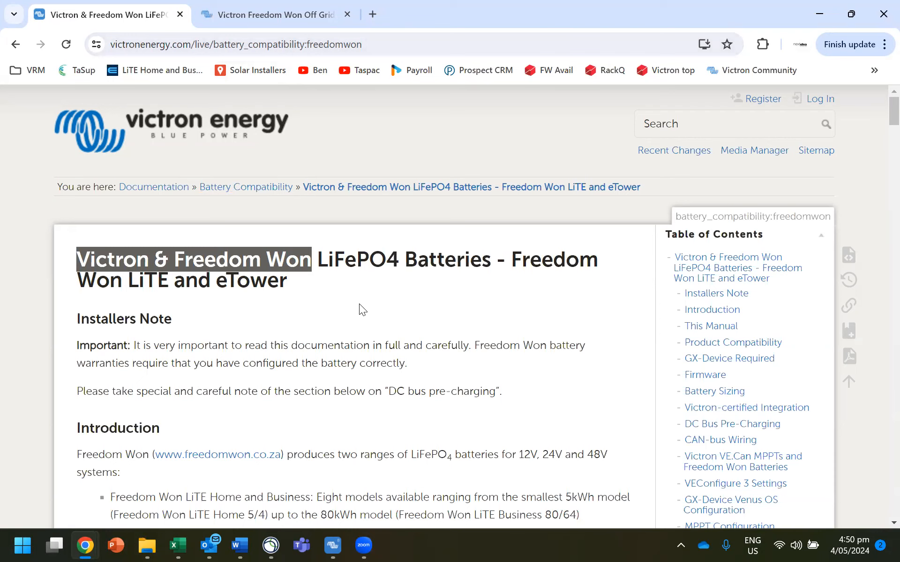
click(337, 302)
scroll(350, 314, down, 4)
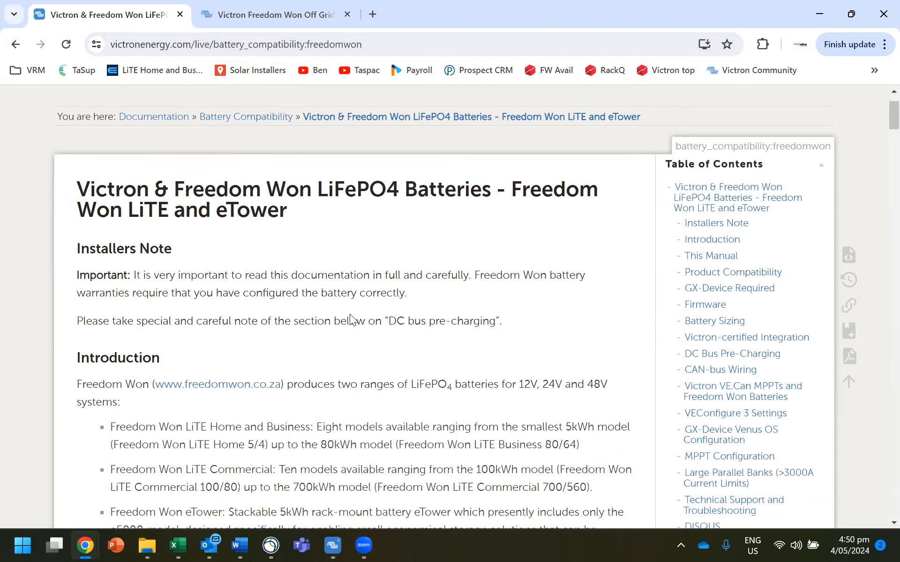
scroll(352, 317, down, 10)
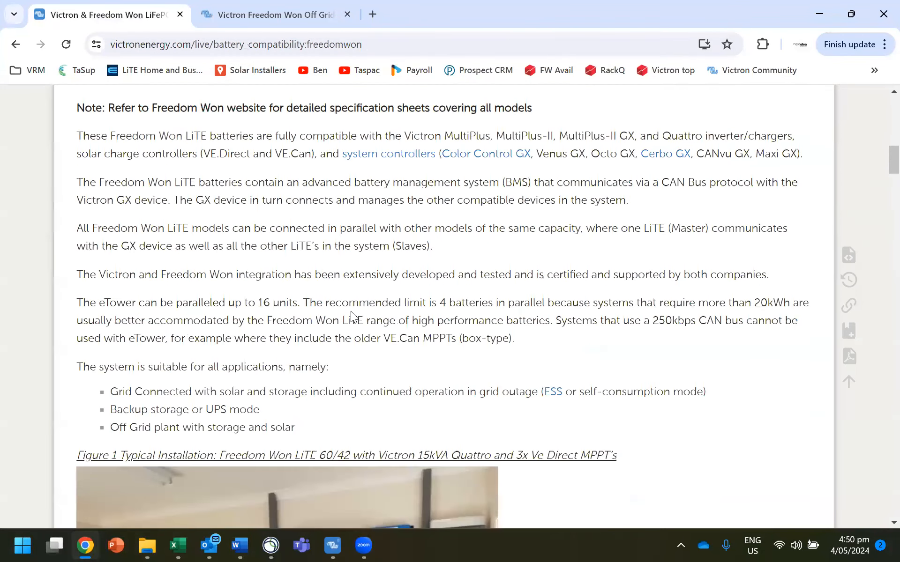
scroll(352, 317, down, 15)
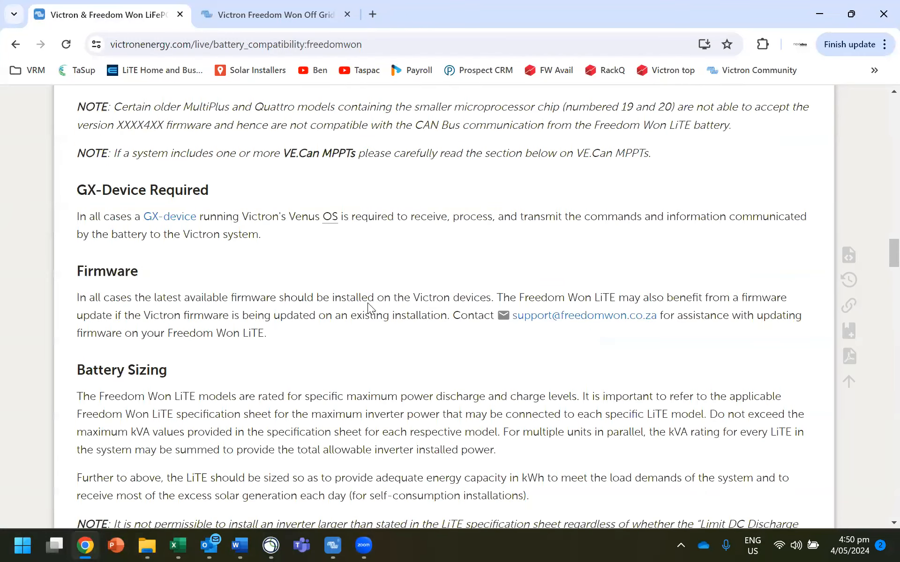
scroll(181, 312, up, 9)
drag(88, 341, 247, 346)
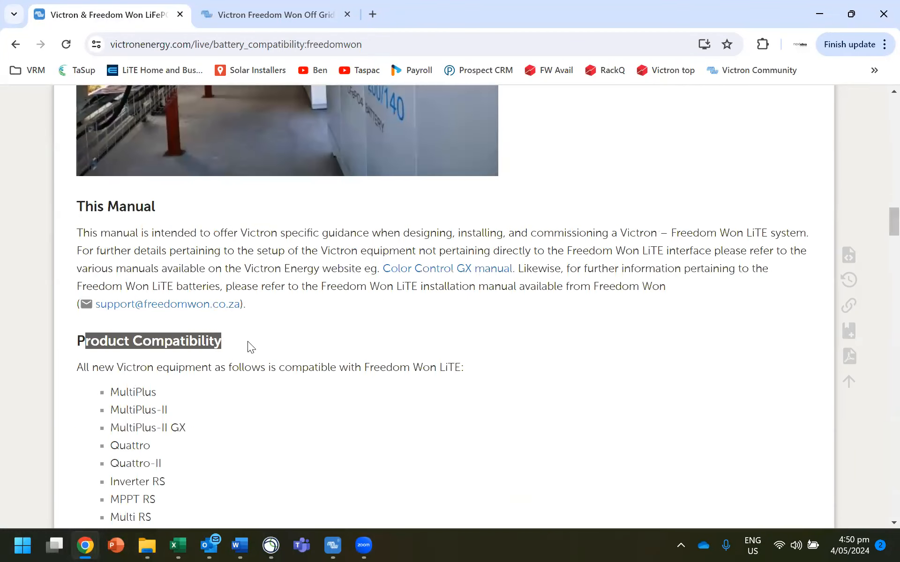
Step: Examine the compatibility page's CAN-bus, VE.Can MPPT and VEConfigure 3 Settings sections
scroll(431, 325, down, 3)
scroll(432, 323, down, 15)
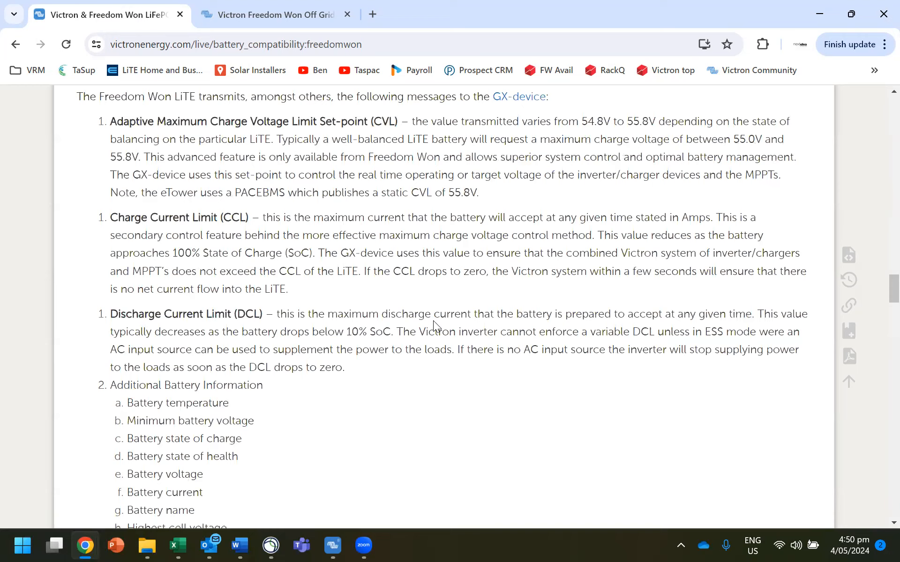
scroll(433, 323, down, 10)
scroll(433, 321, down, 8)
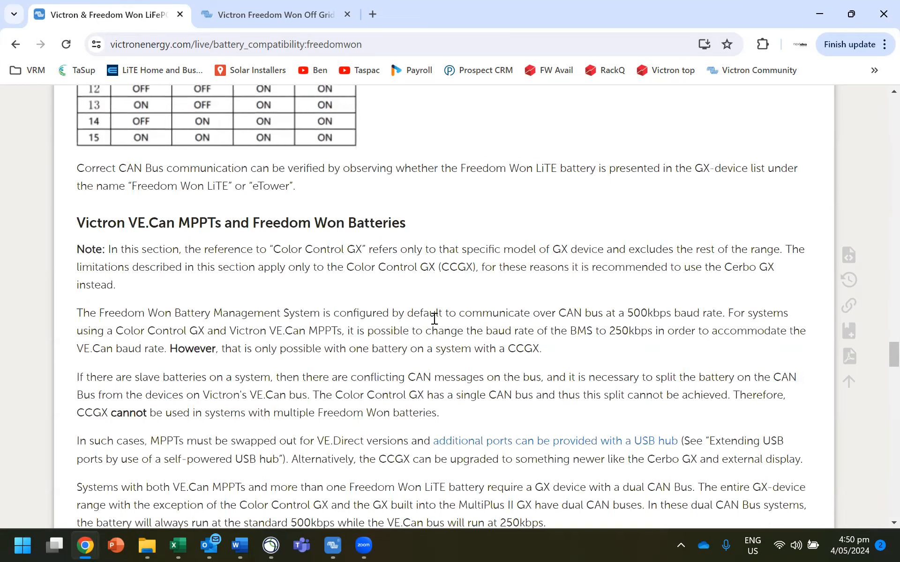
scroll(433, 319, down, 10)
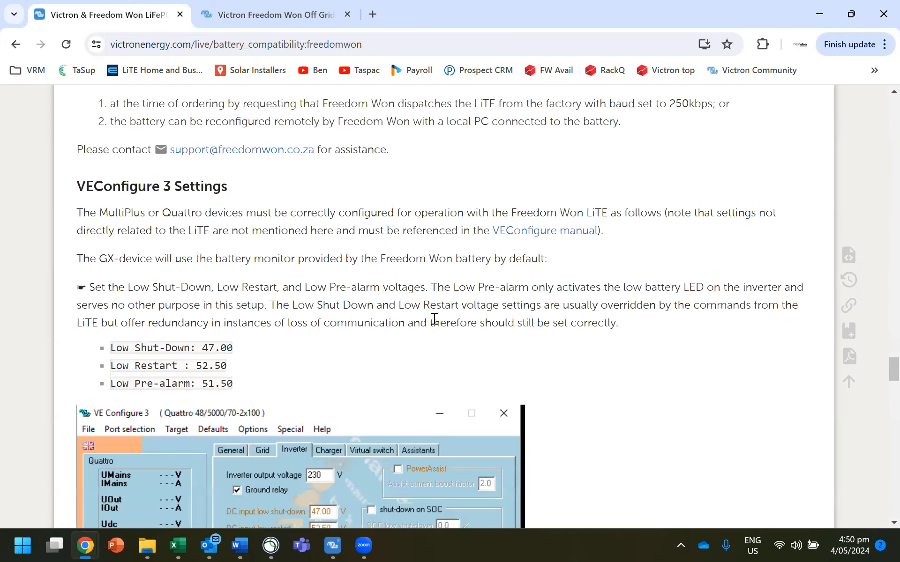
scroll(434, 319, down, 2)
Step: Detach the battery compatibility page from the browser window and view the Victron Freedom Won Off Grid System dashboard
drag(128, 16, 1, 1)
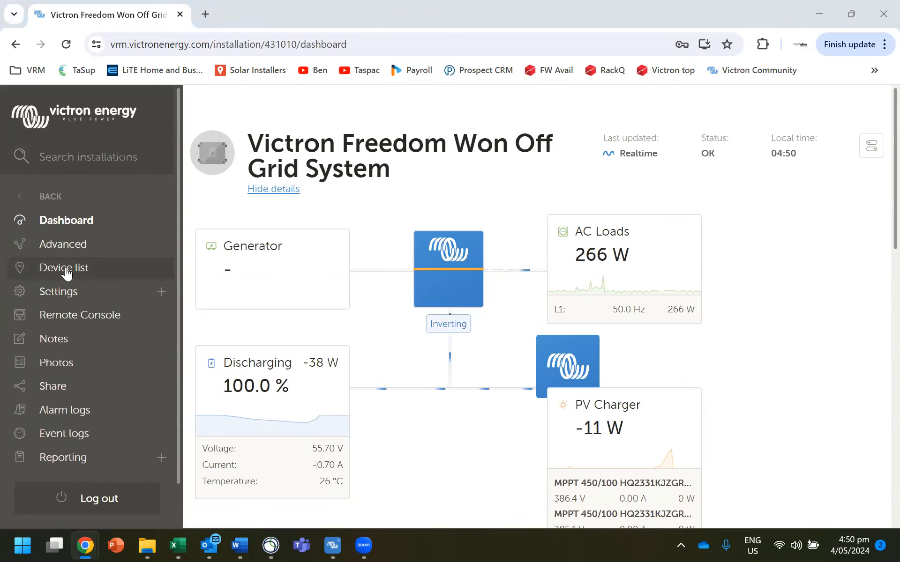
triple_click(422, 169)
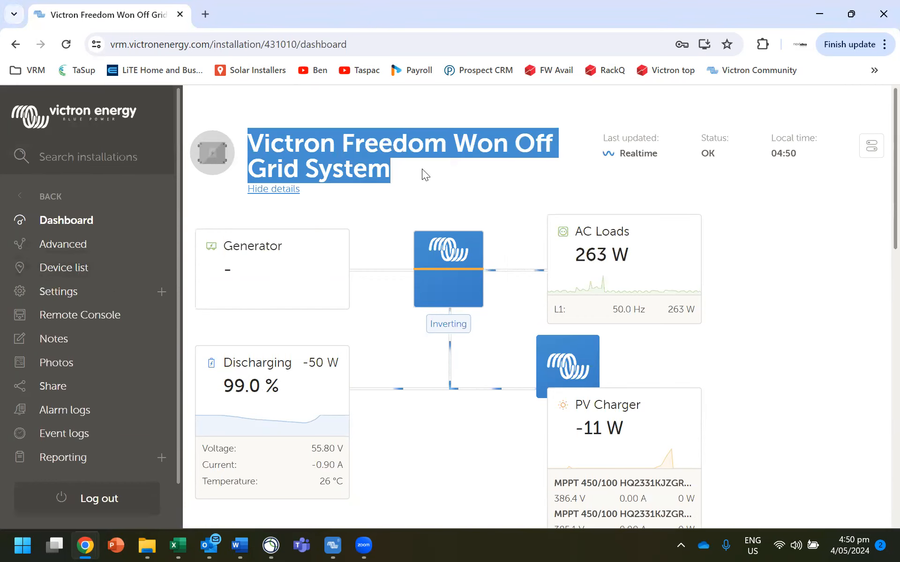
click(396, 174)
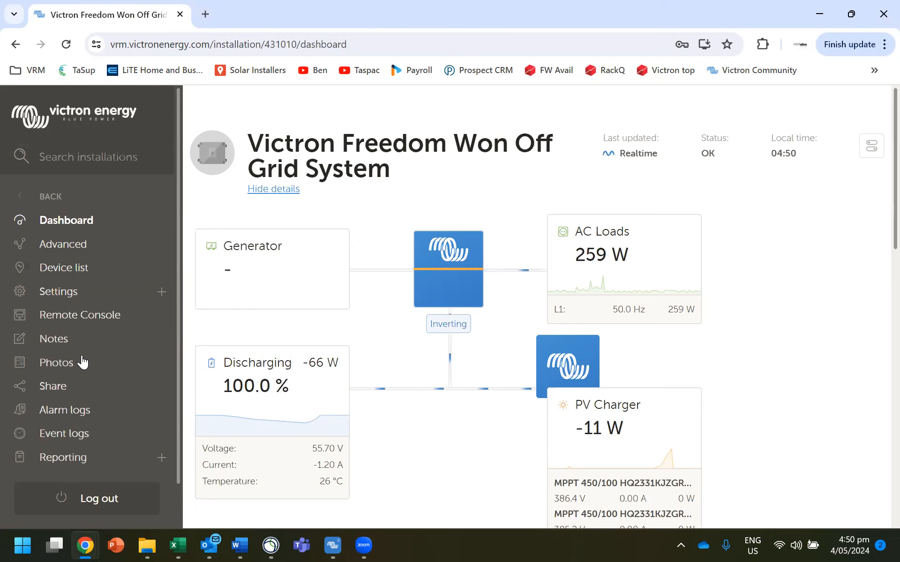
Step: Try to connect to the installation's Remote Console, retry the connection once and close the dialog
click(68, 316)
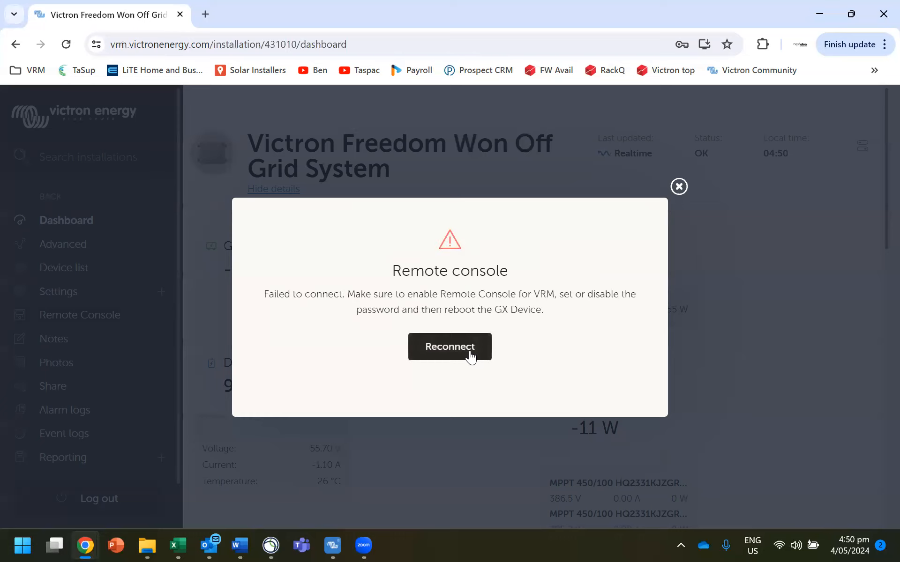
click(470, 350)
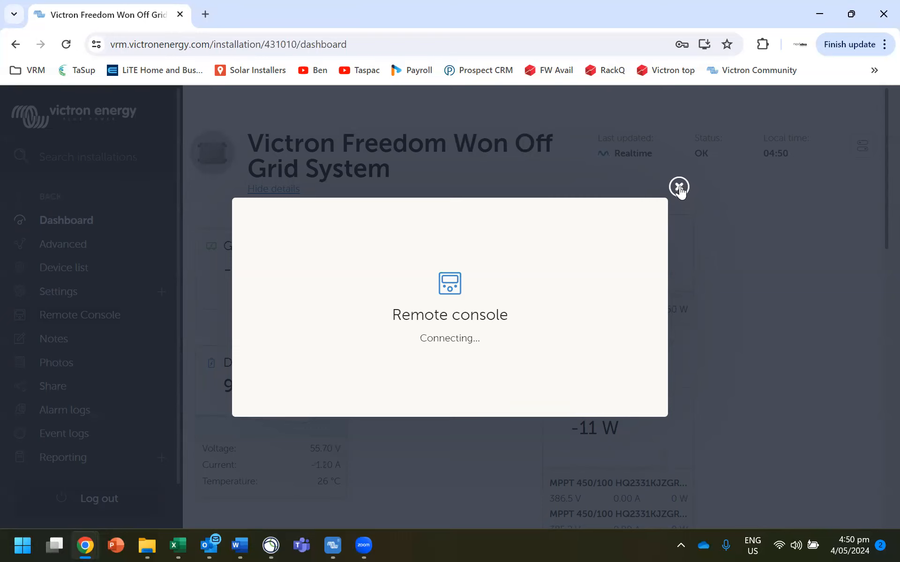
click(679, 187)
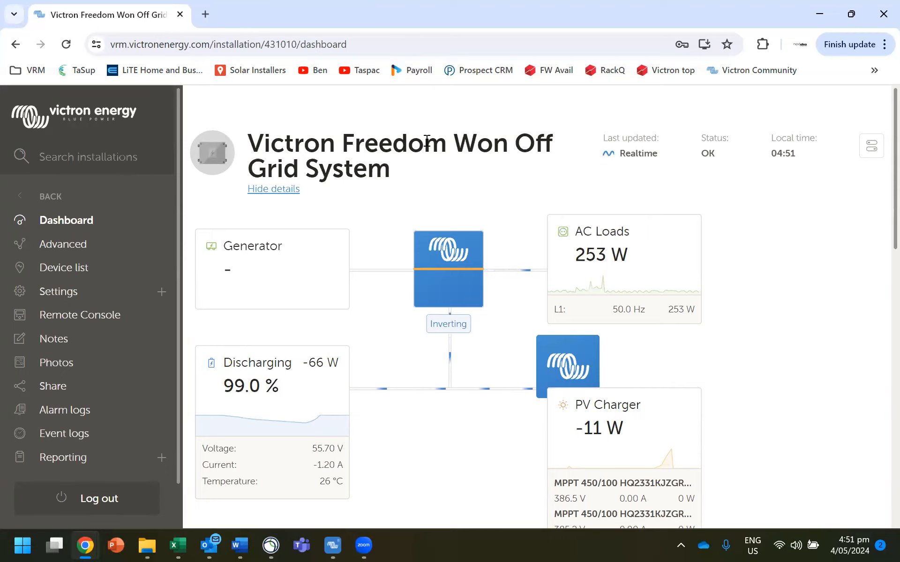
Step: Open the installation's device list and check which product the Gateway is
click(68, 269)
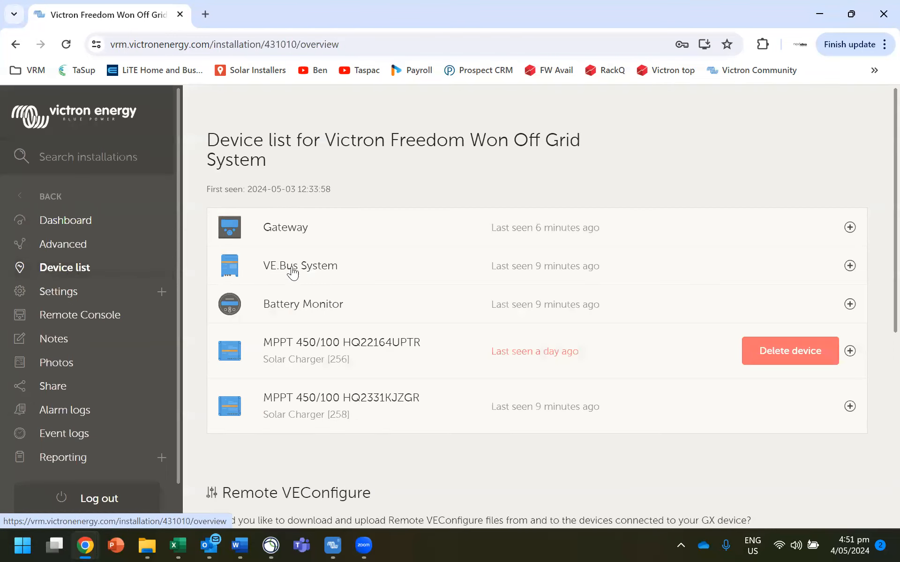
click(293, 229)
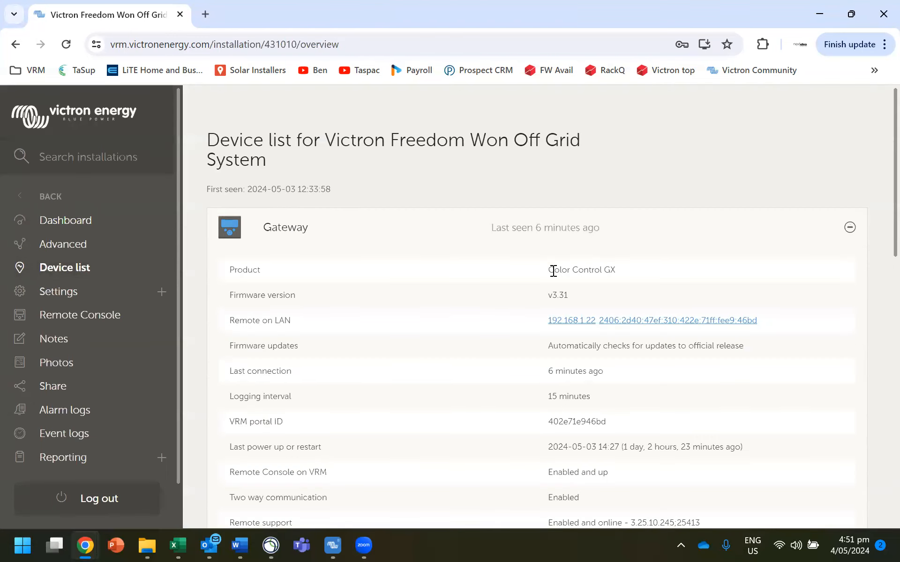
drag(549, 271, 619, 270)
click(291, 235)
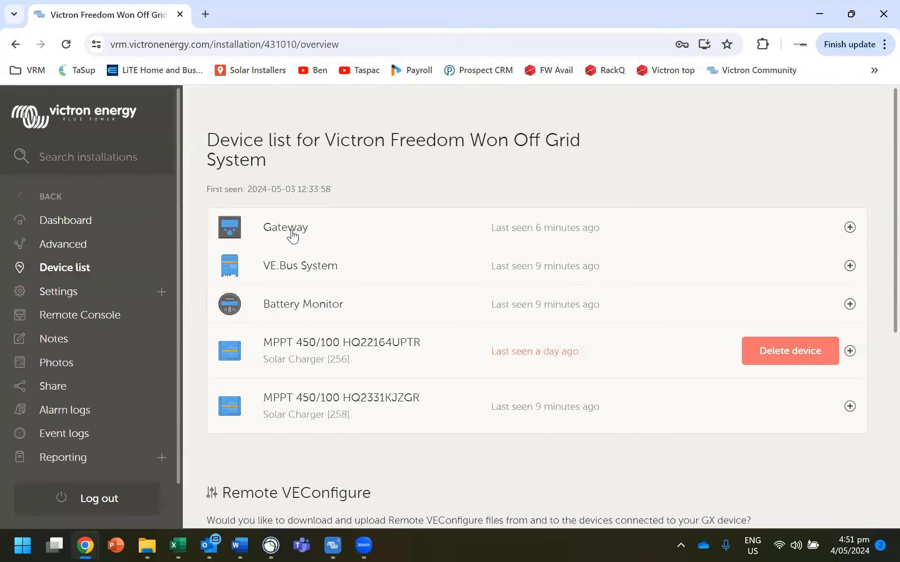
Step: Check the product models of the VE.Bus System and the Battery Monitor in the device list
click(306, 271)
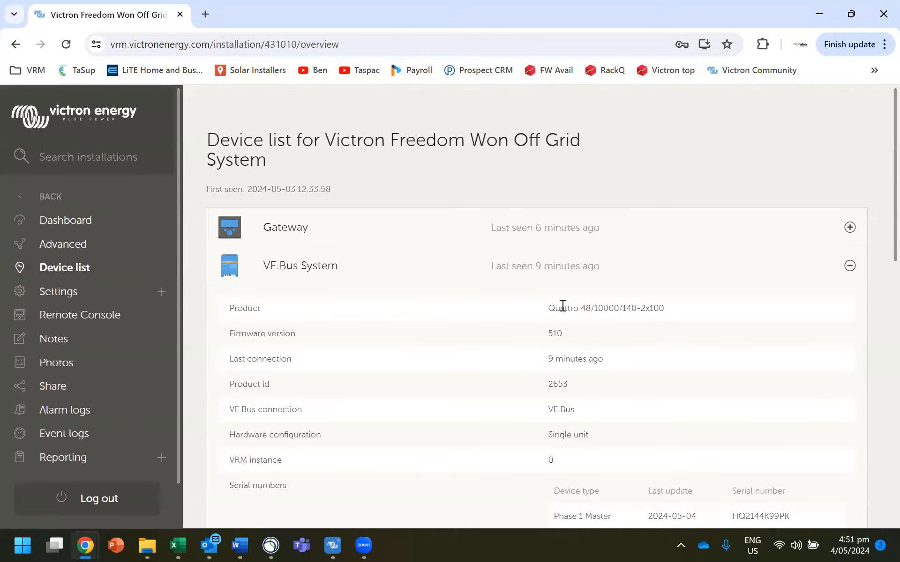
triple_click(583, 308)
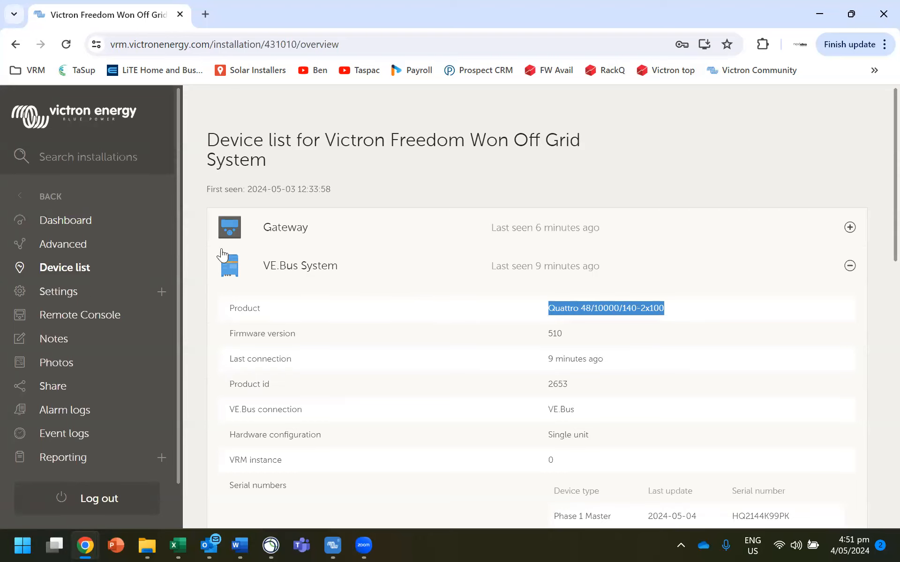
click(285, 268)
click(299, 310)
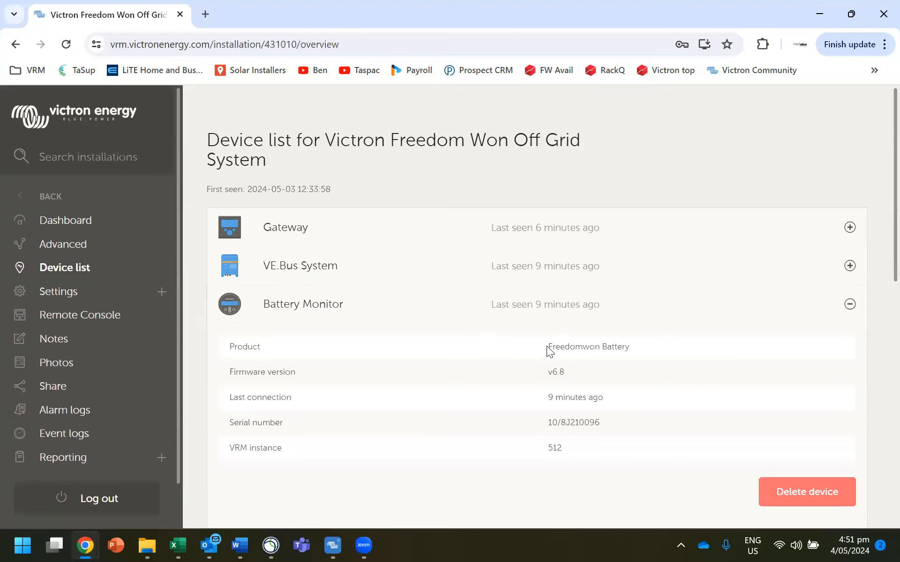
drag(550, 347, 632, 345)
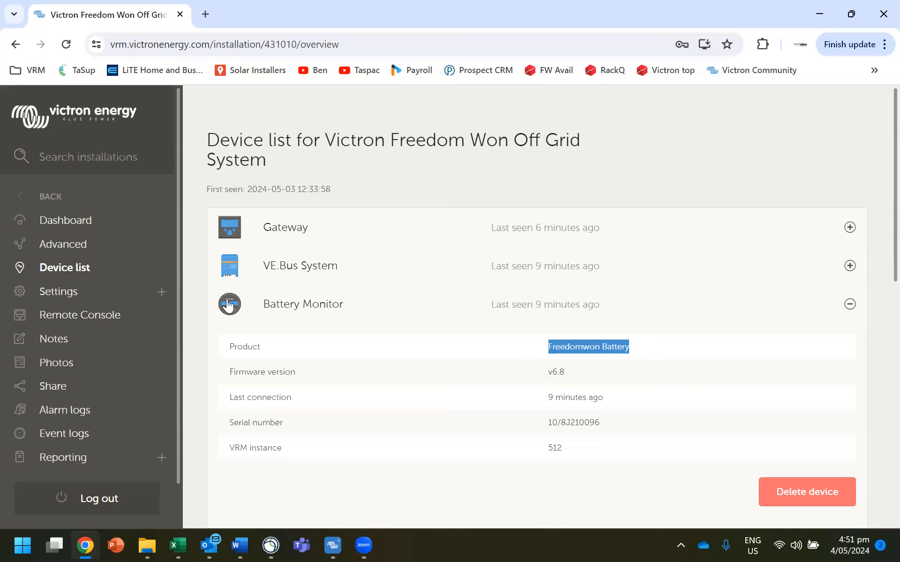
click(289, 310)
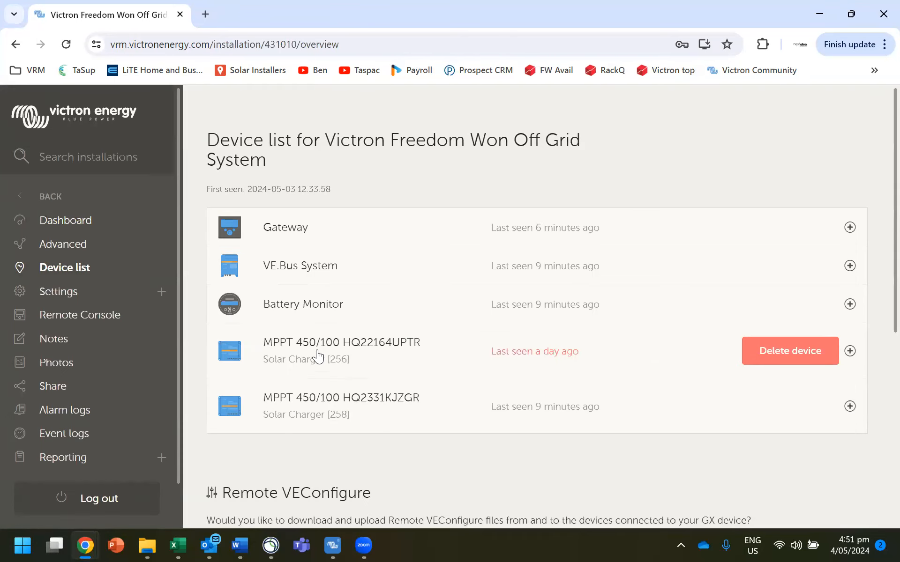
Step: Delete the disconnected MPPT 450/100 solar charger, instance 256, from the device list
click(319, 359)
click(317, 353)
click(798, 354)
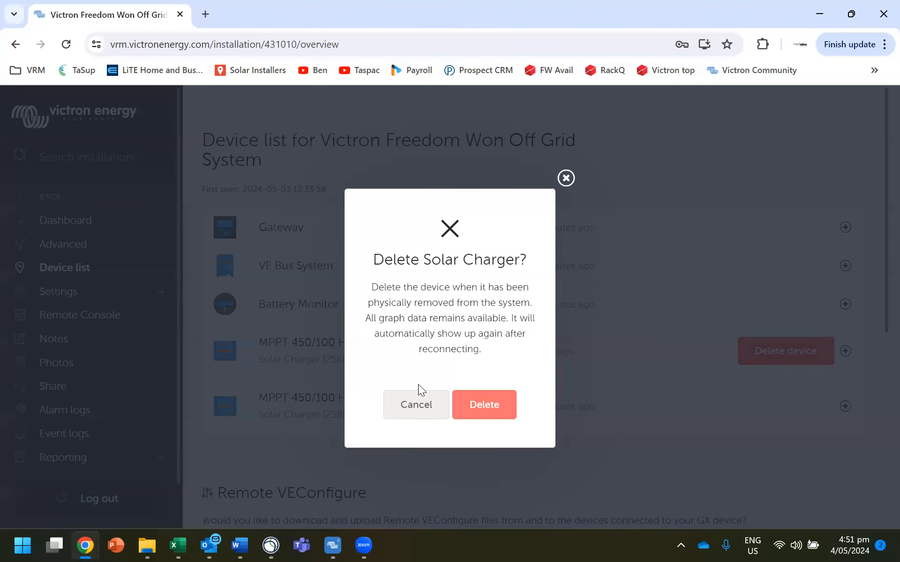
click(496, 407)
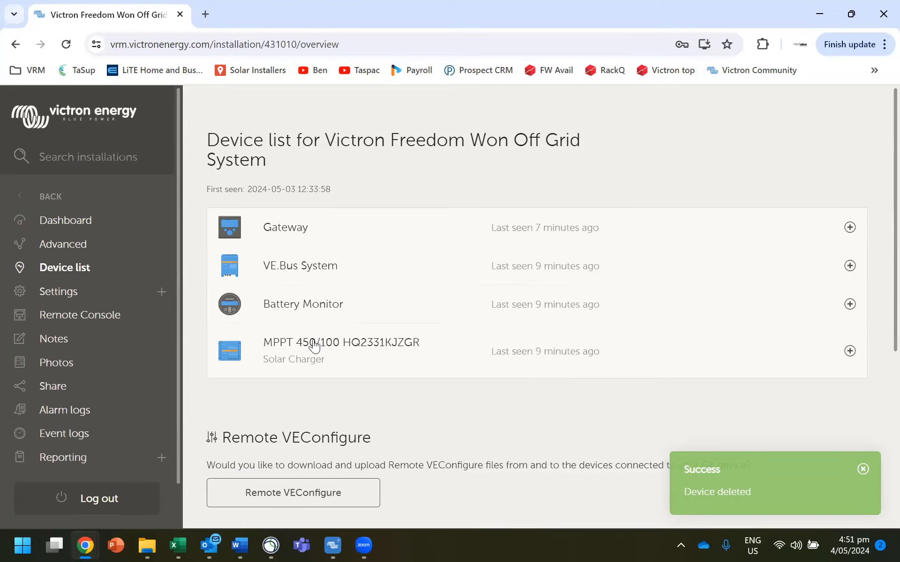
Step: Check the product details of the remaining MPPT 450/100 solar charger and collapse its entry
click(294, 343)
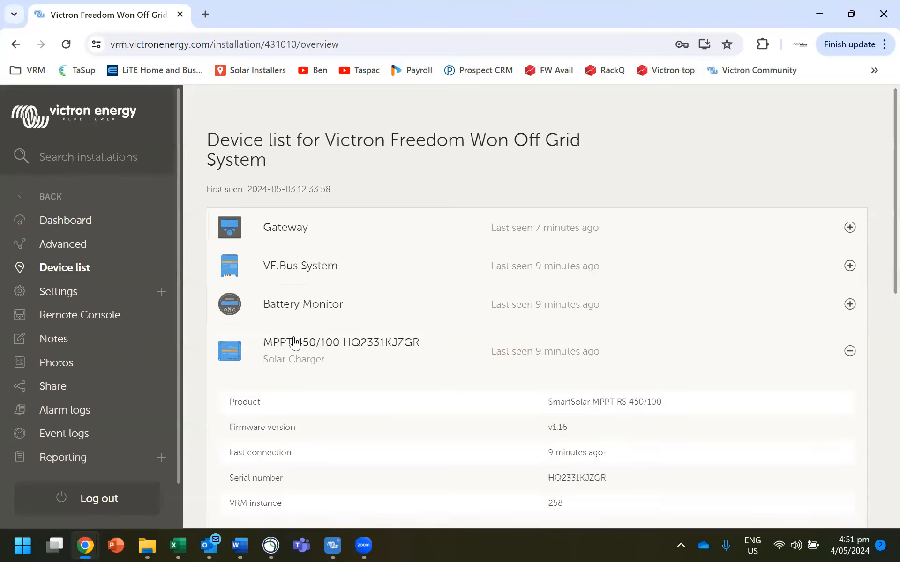
scroll(582, 308, down, 3)
drag(628, 262, 668, 262)
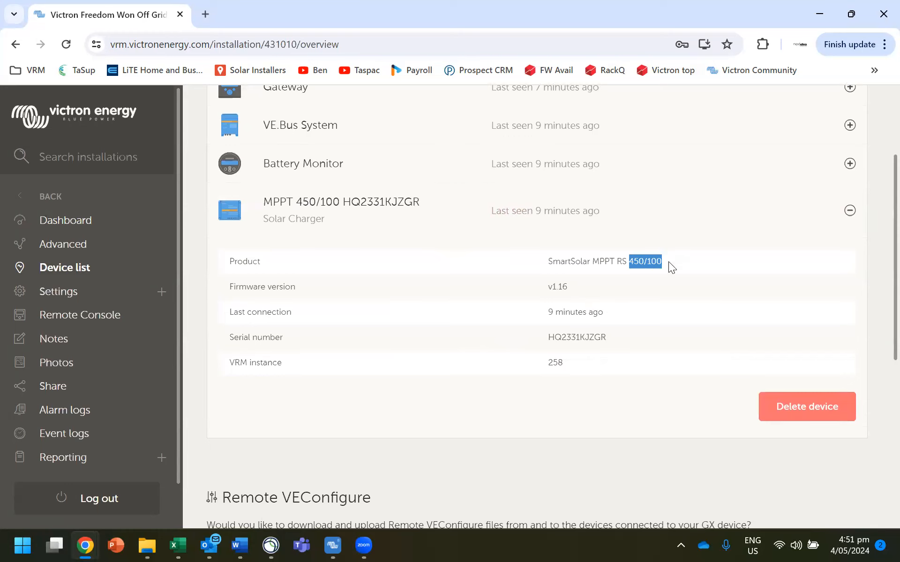
click(314, 213)
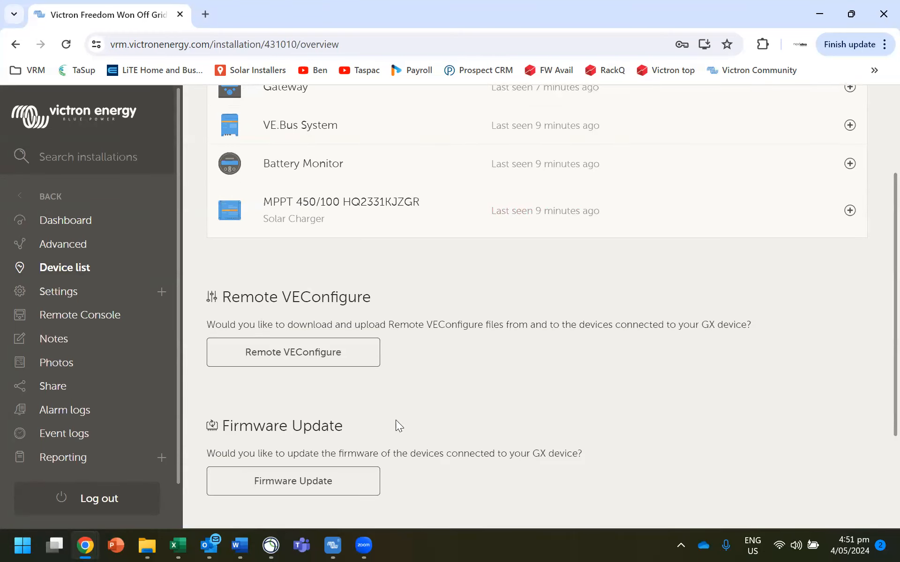
Step: Scan the connected devices for firmware updates and check the status of the MPPT RS, Color Control GX and Quattro
click(317, 483)
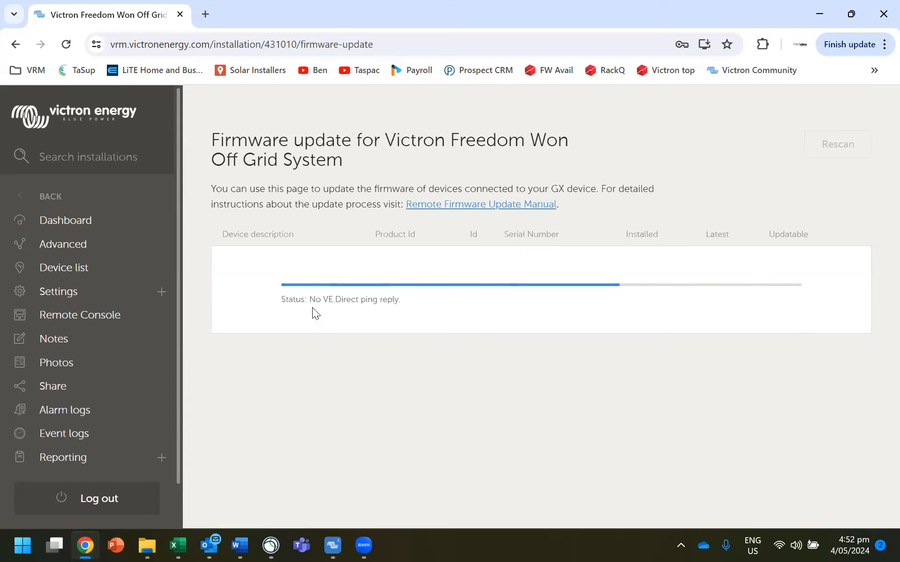
drag(305, 300, 409, 299)
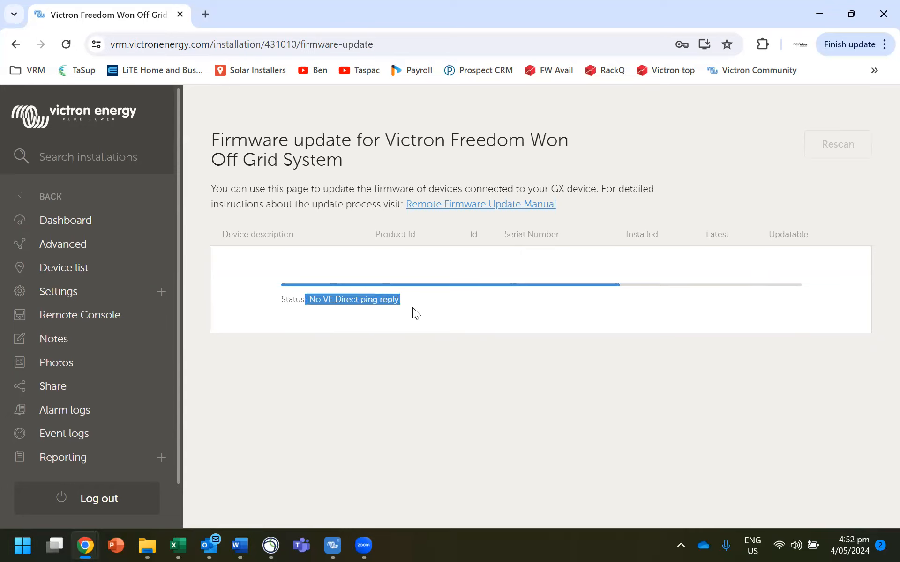
click(325, 311)
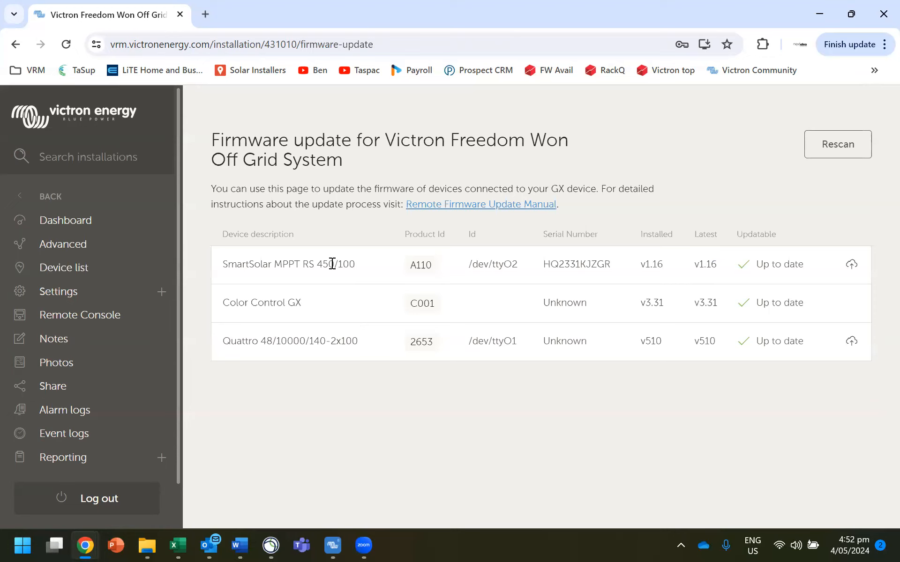
drag(223, 264, 349, 264)
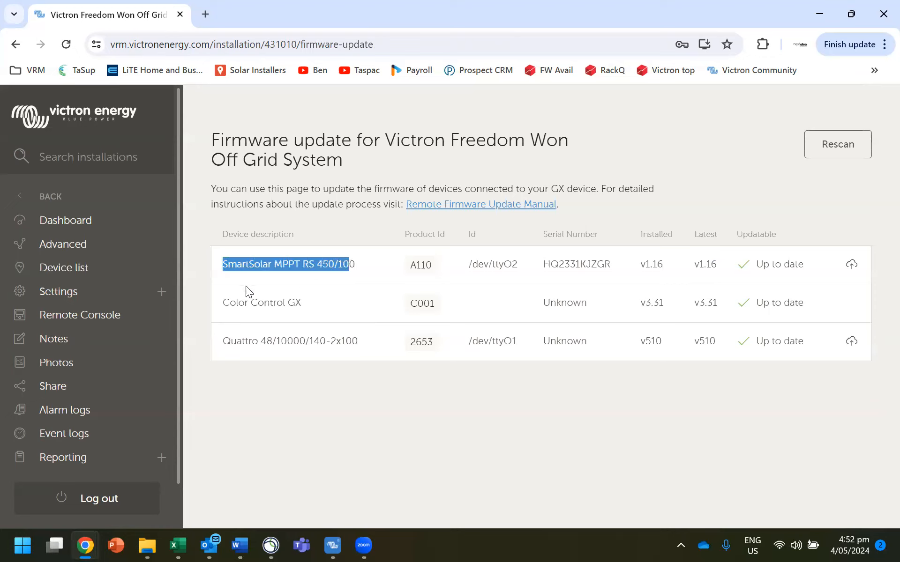
drag(226, 305, 322, 308)
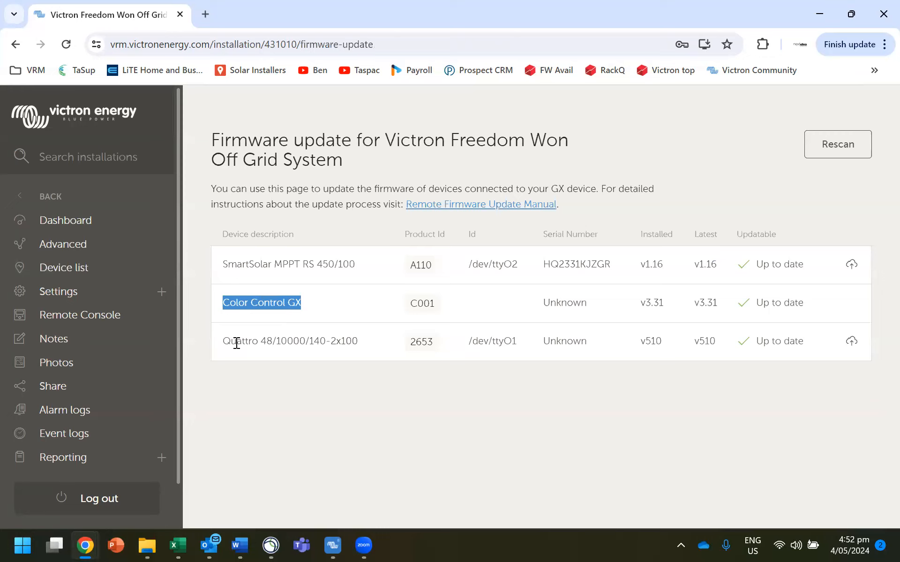
drag(223, 341, 371, 344)
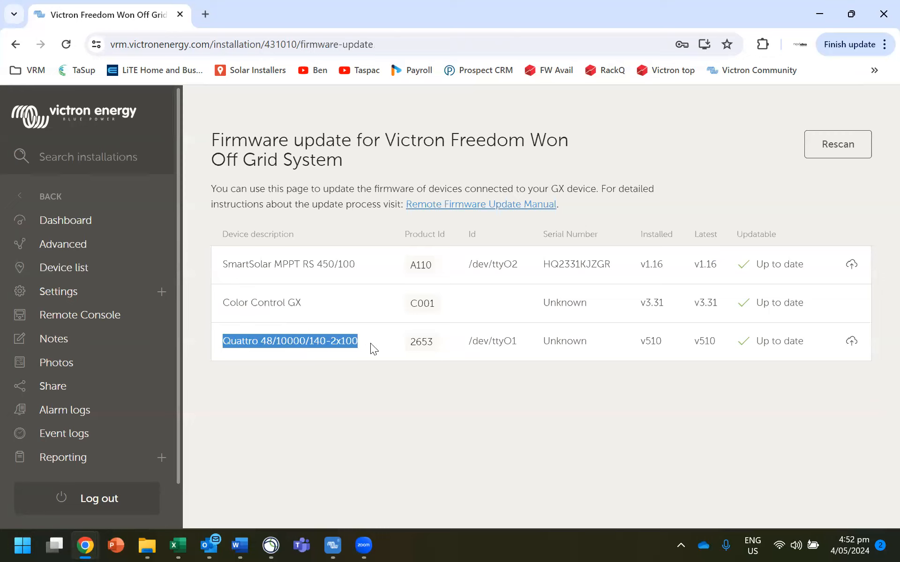
click(310, 353)
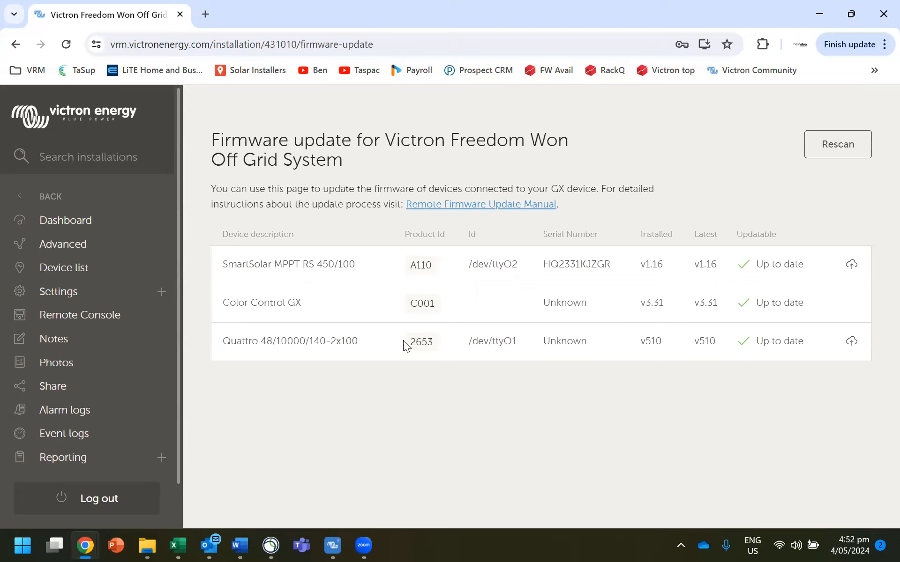
Step: Check the Quattro model in the firmware list and in the VE.Bus System details of the device list
drag(221, 341, 350, 337)
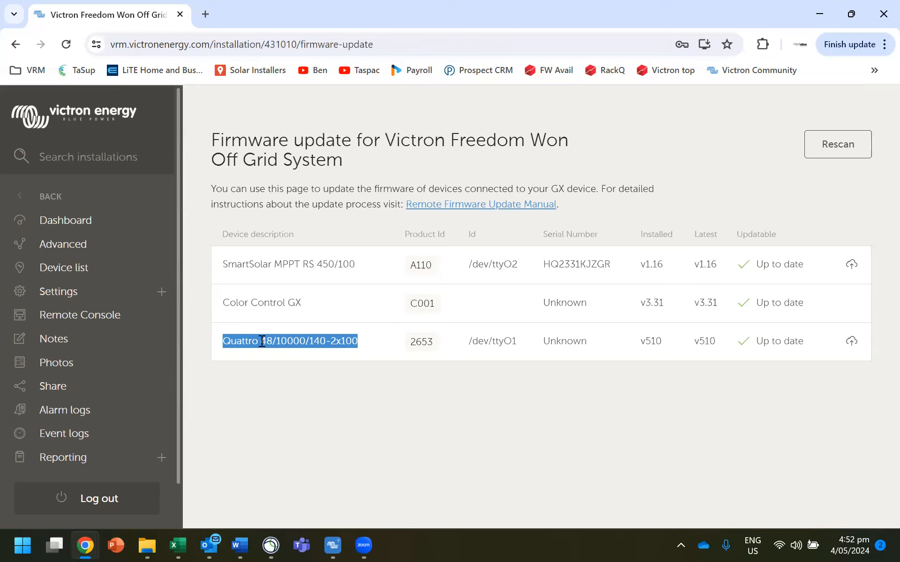
click(58, 272)
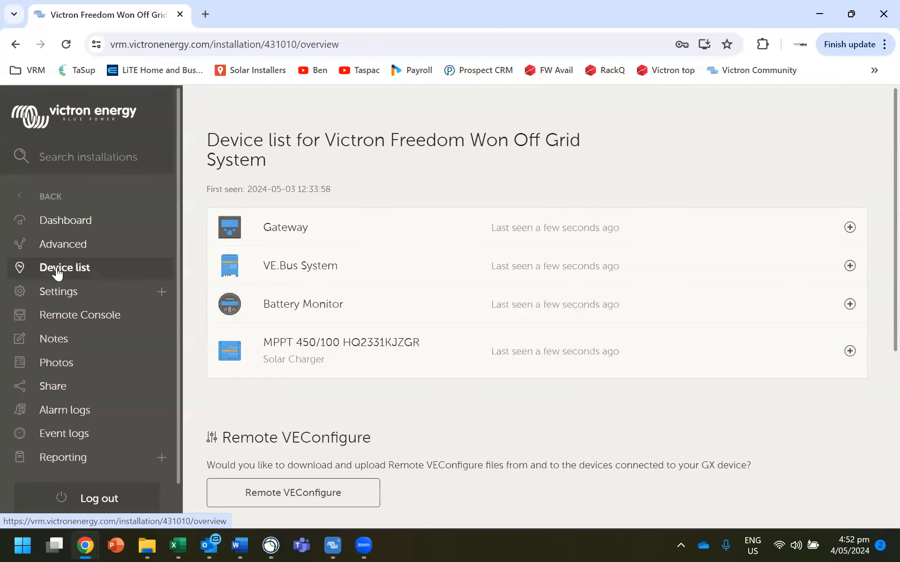
scroll(600, 392, down, 3)
scroll(601, 386, up, 2)
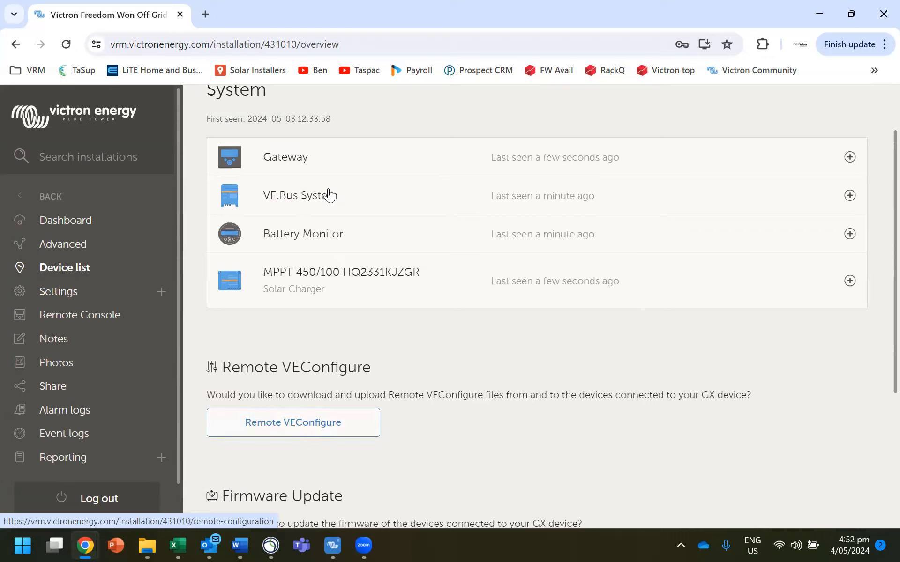
click(267, 199)
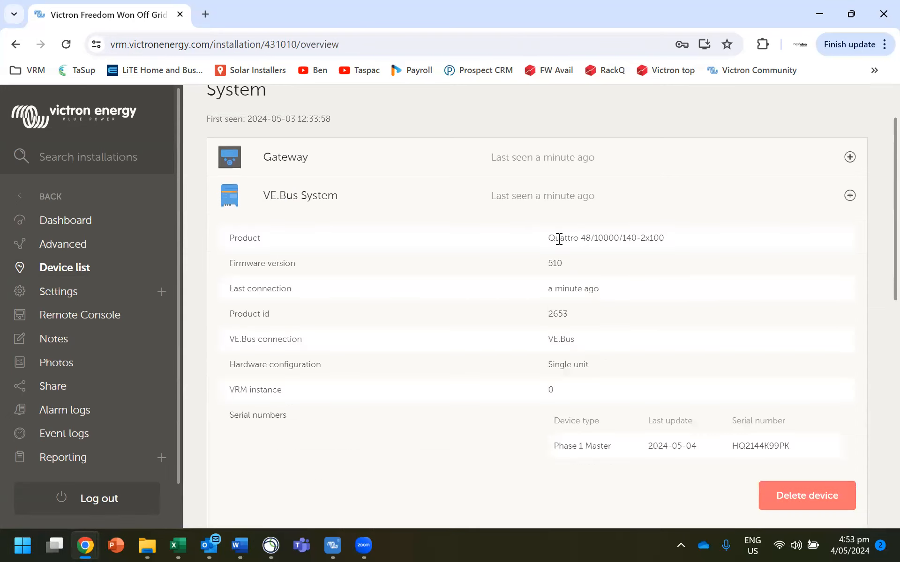
drag(548, 239, 684, 239)
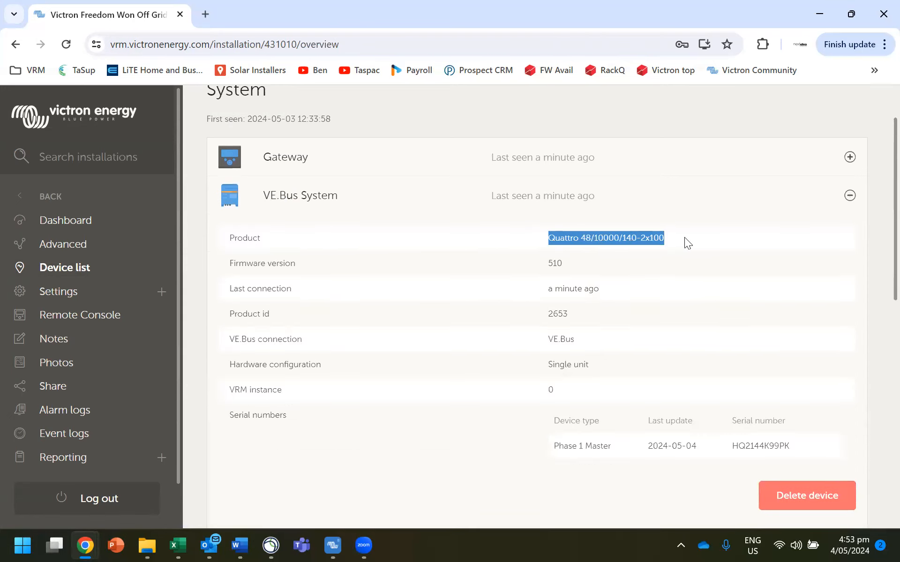
click(314, 206)
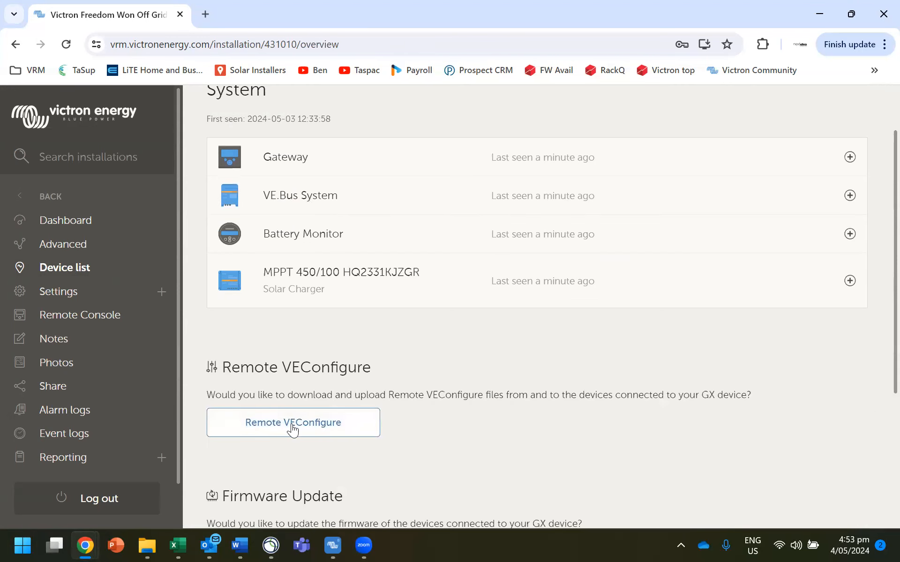
Step: Download the Remote VEConfigure file for the Quattro 48/10000/140-2x100
click(275, 422)
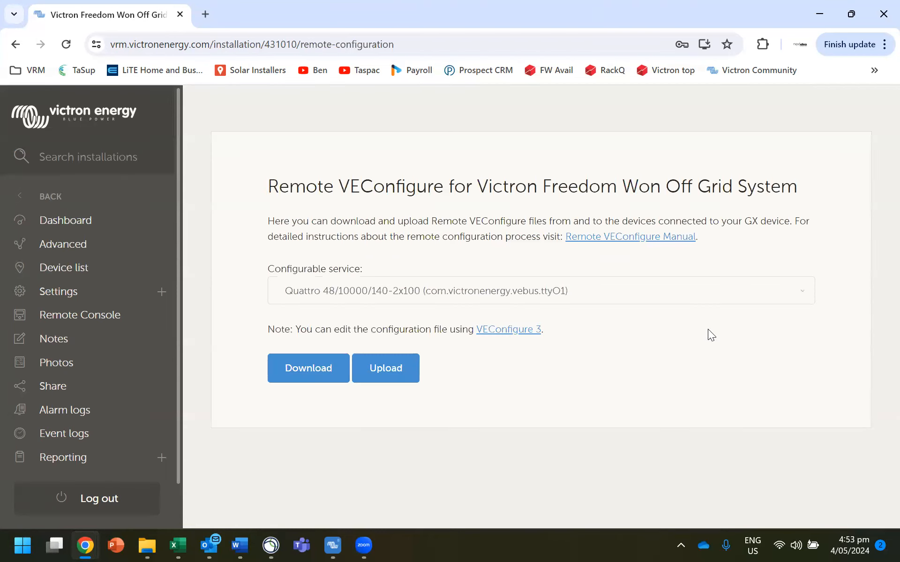
click(801, 296)
click(802, 297)
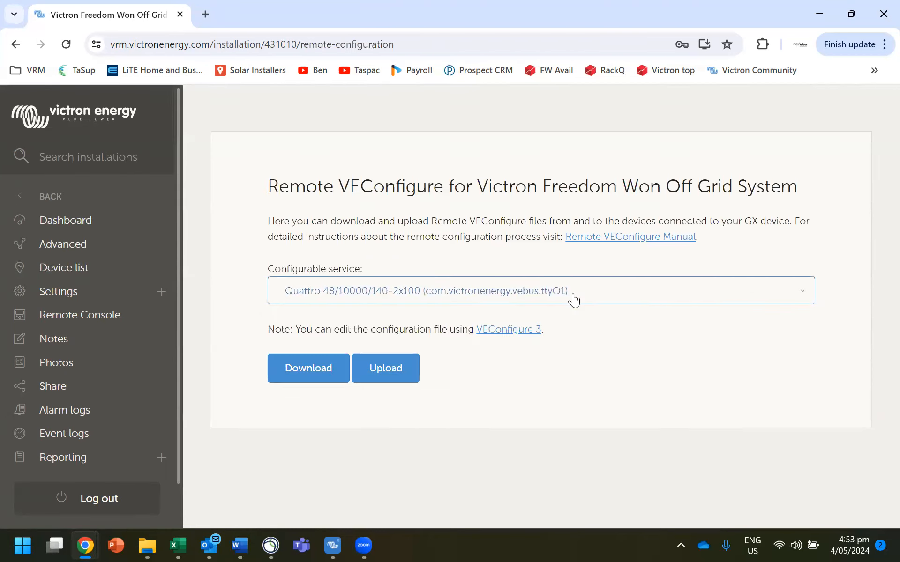
click(315, 373)
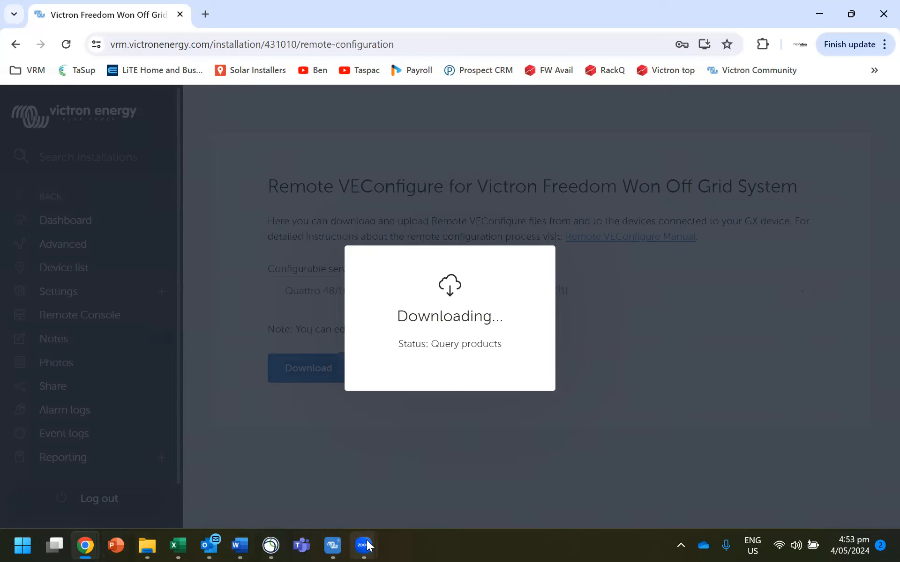
mouse_move(358, 545)
click(429, 463)
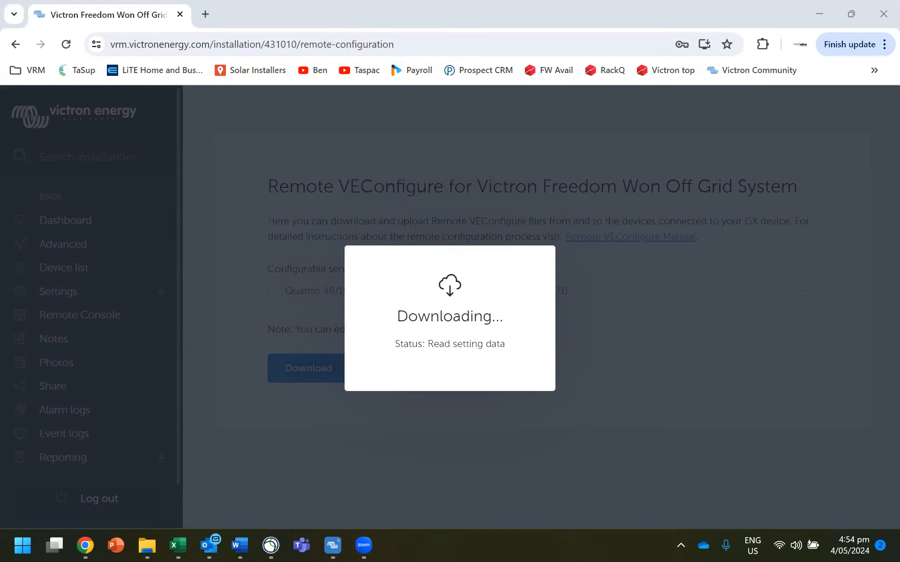
Step: Search the web for "victron software" in a new browser tab and open Victron Energy's software downloads page
click(205, 14)
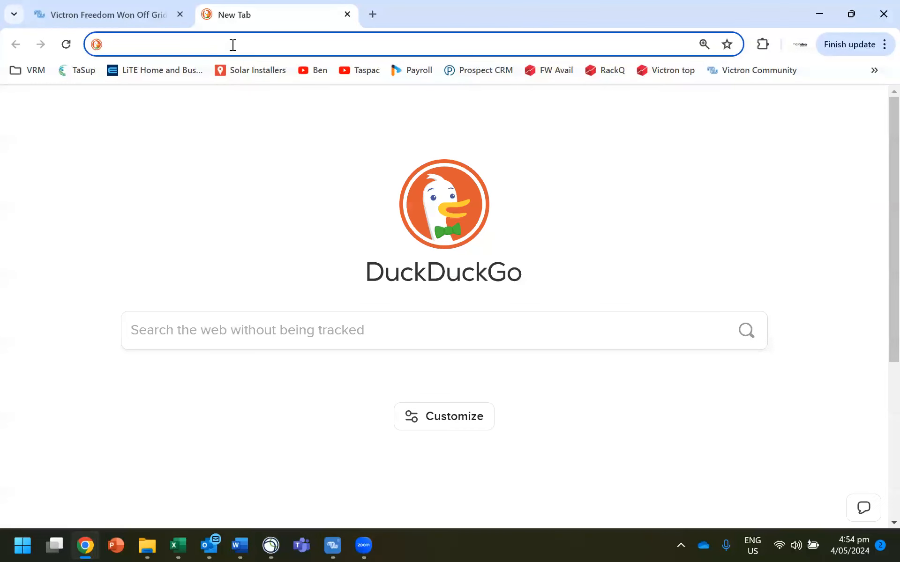
text(victron )
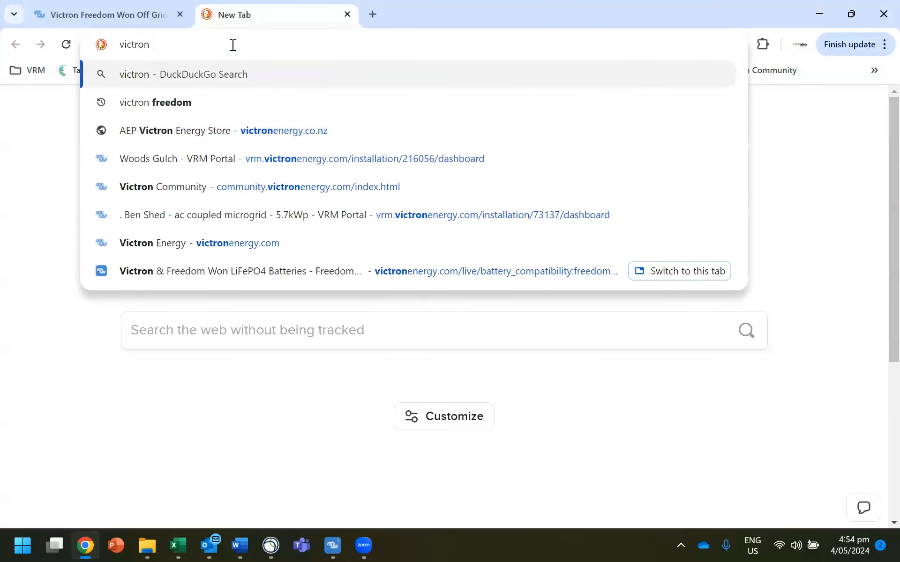
text(software)
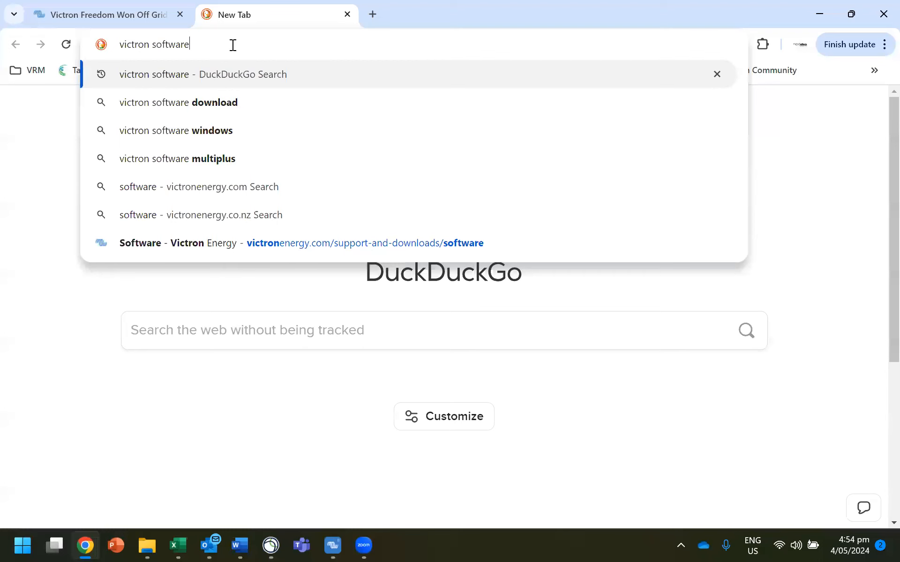
key(Return)
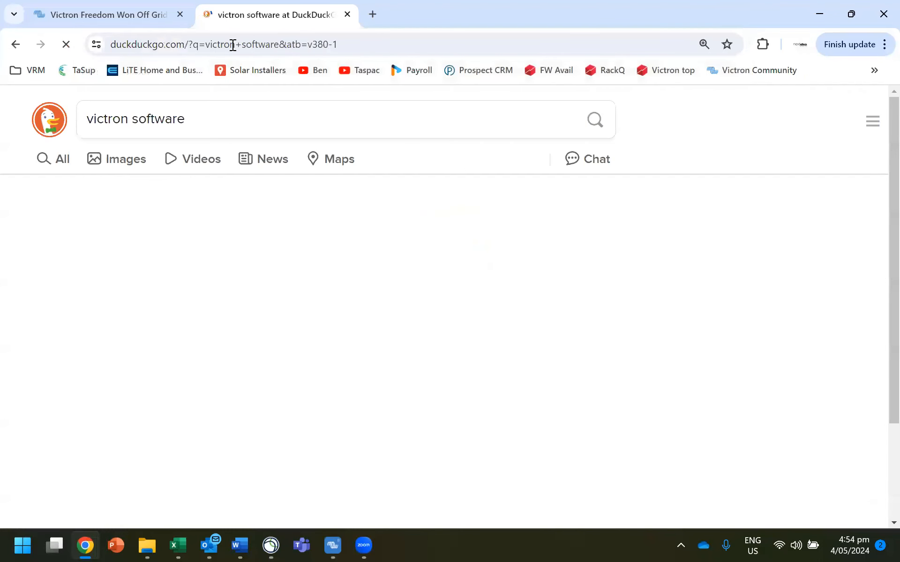
click(156, 259)
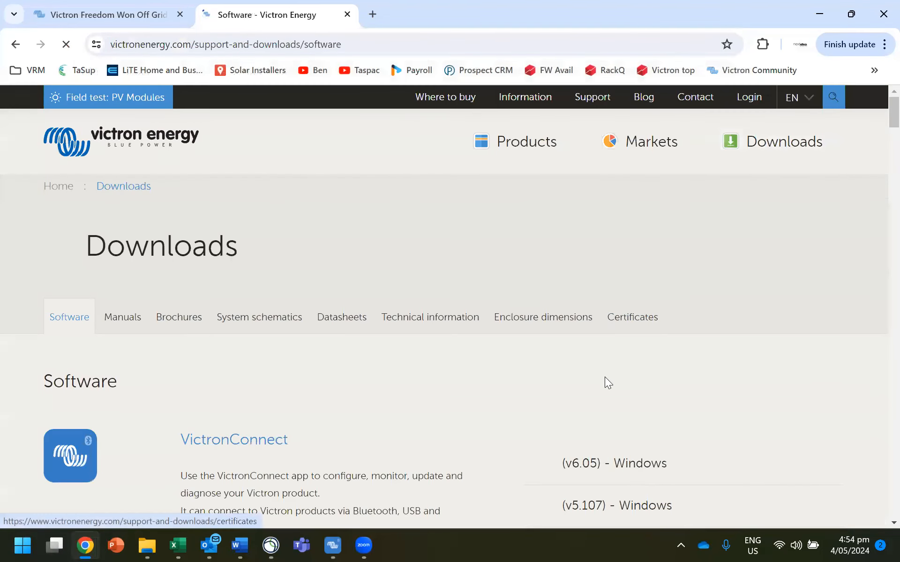
Step: Find the VE Configuration tools for VE.Bus Products package and its download link on the software page
scroll(605, 381, down, 4)
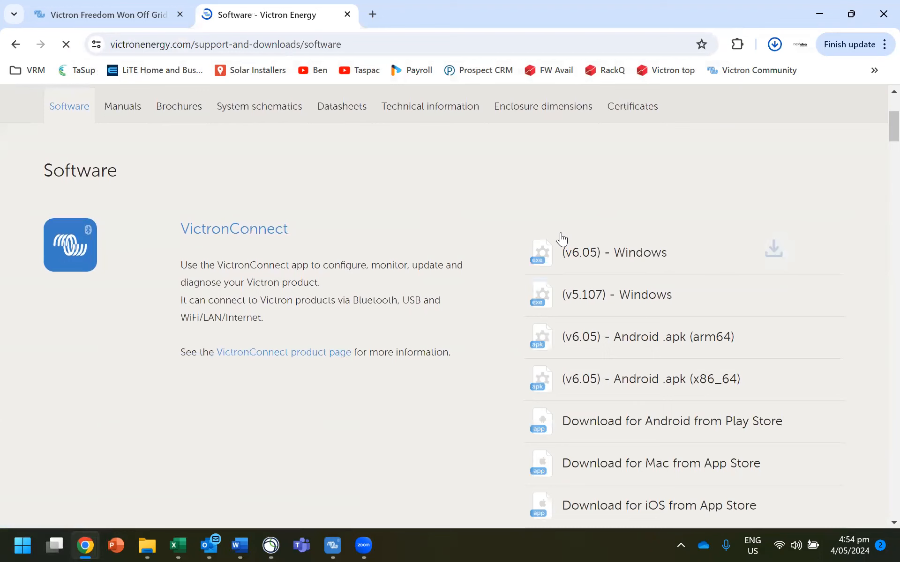
scroll(735, 277, down, 8)
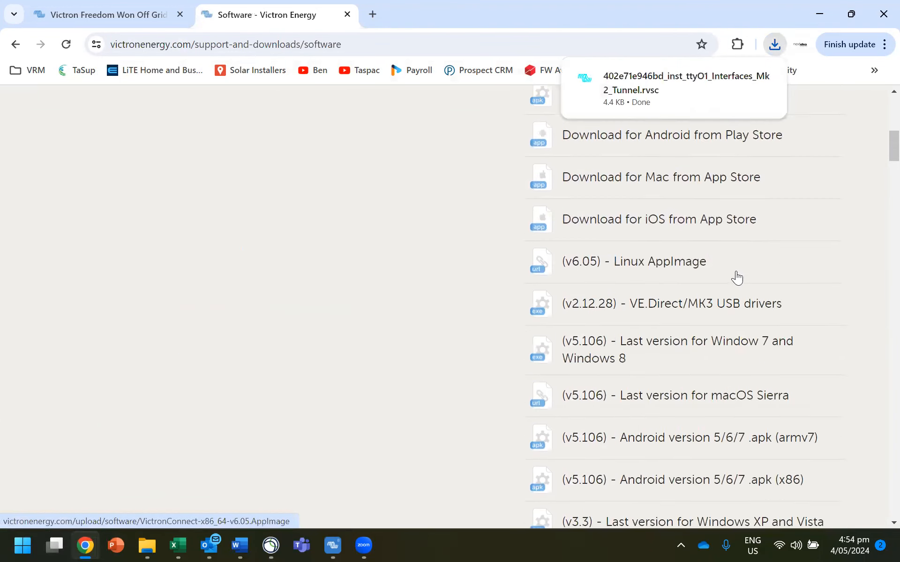
scroll(735, 277, down, 8)
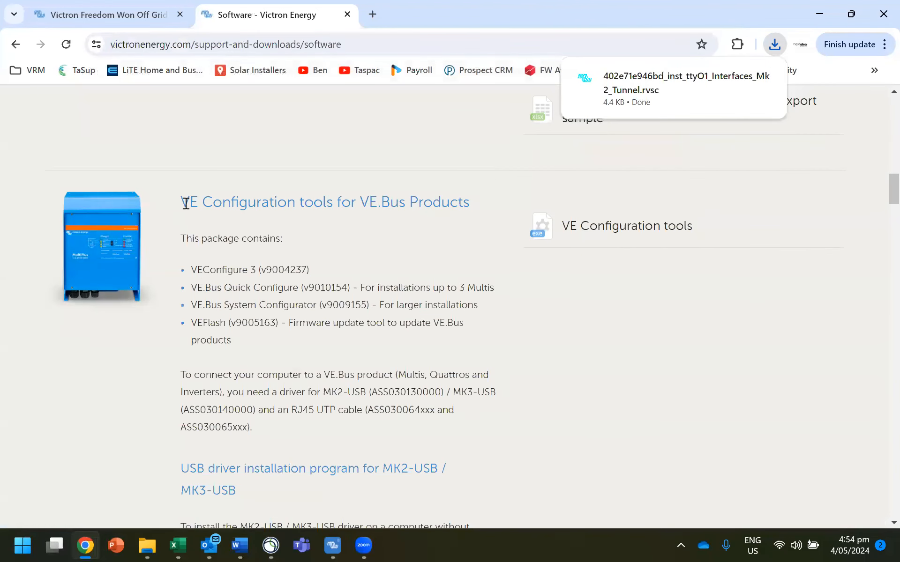
drag(178, 210, 490, 210)
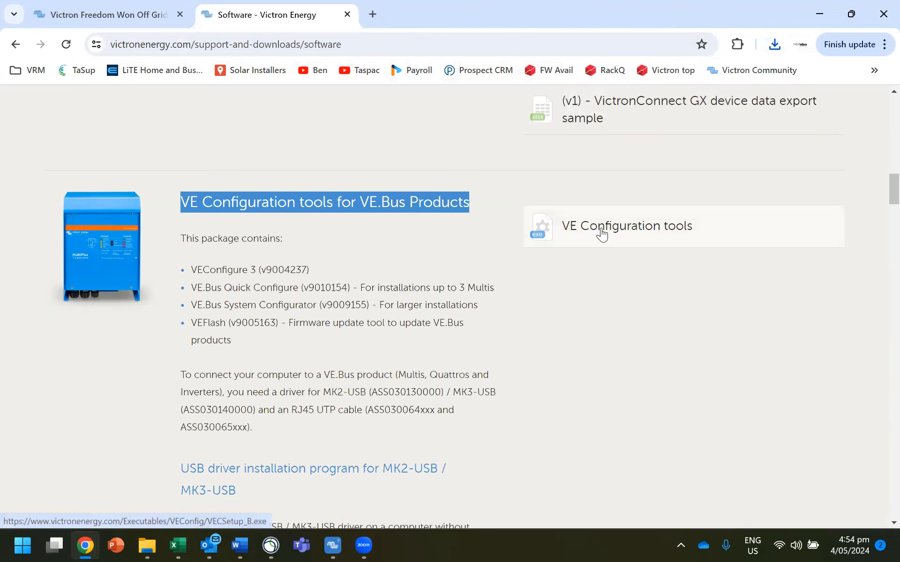
scroll(678, 352, up, 20)
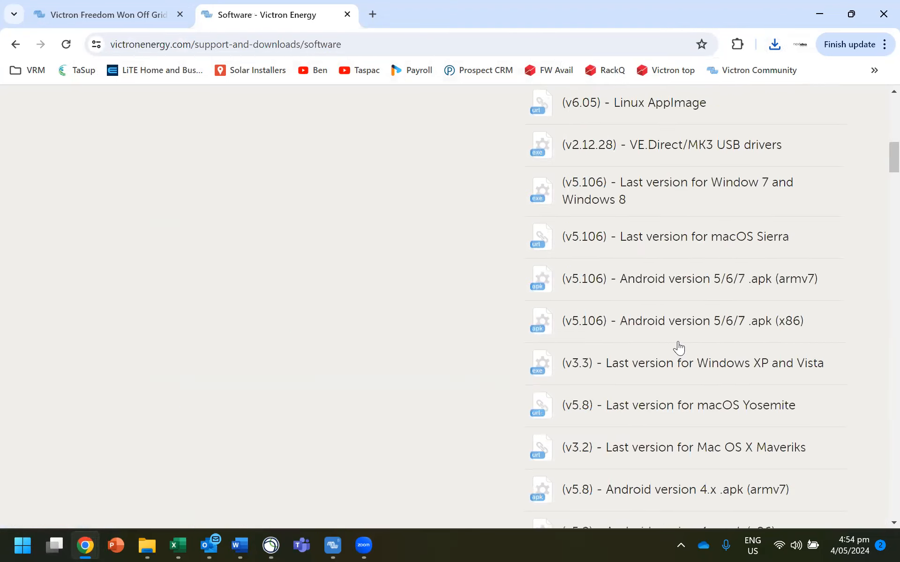
scroll(672, 318, up, 5)
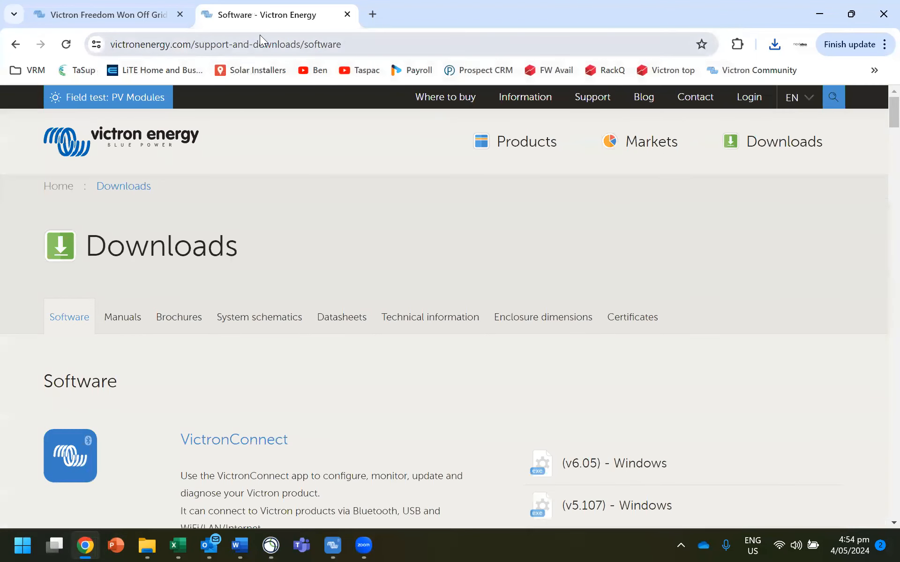
Step: Close the software downloads page and open the downloaded Quattro .rvsc configuration file in VE Configure 3
click(347, 16)
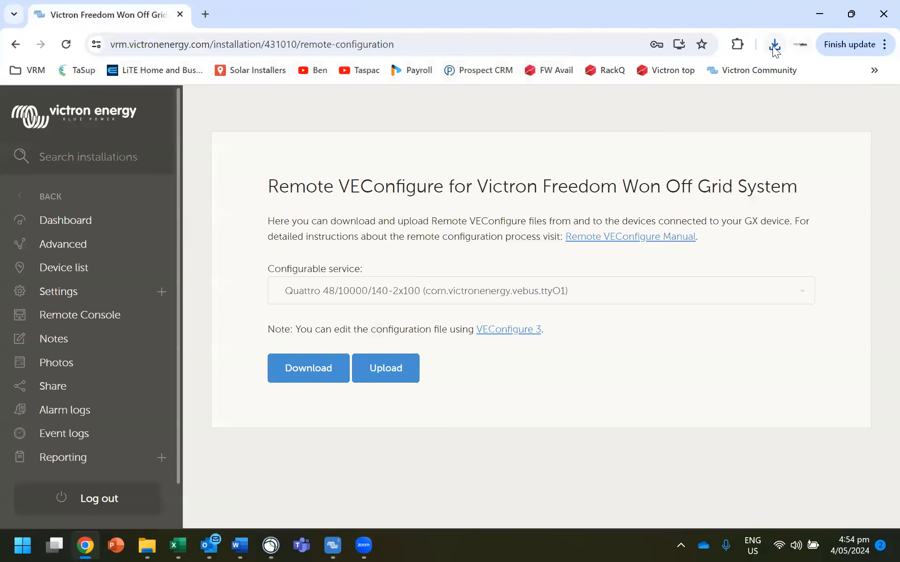
click(773, 45)
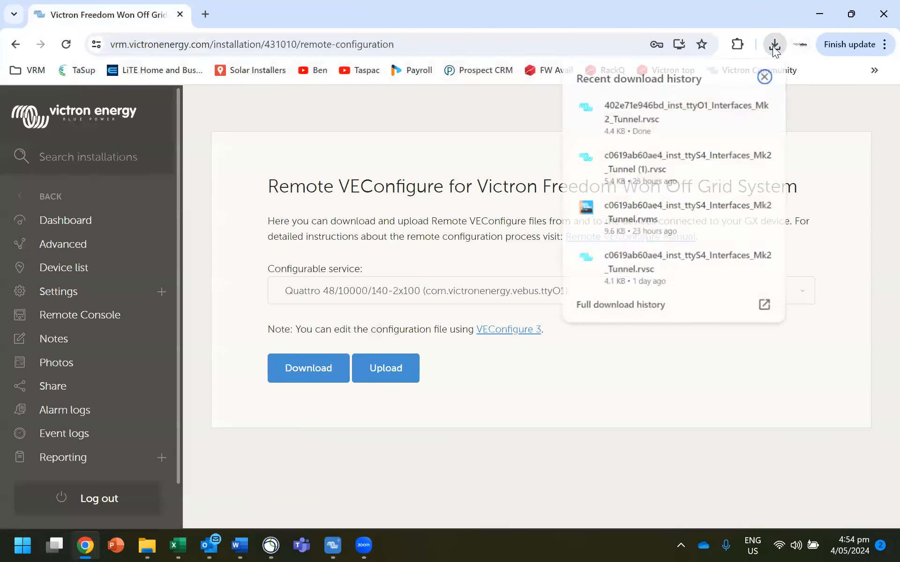
click(625, 119)
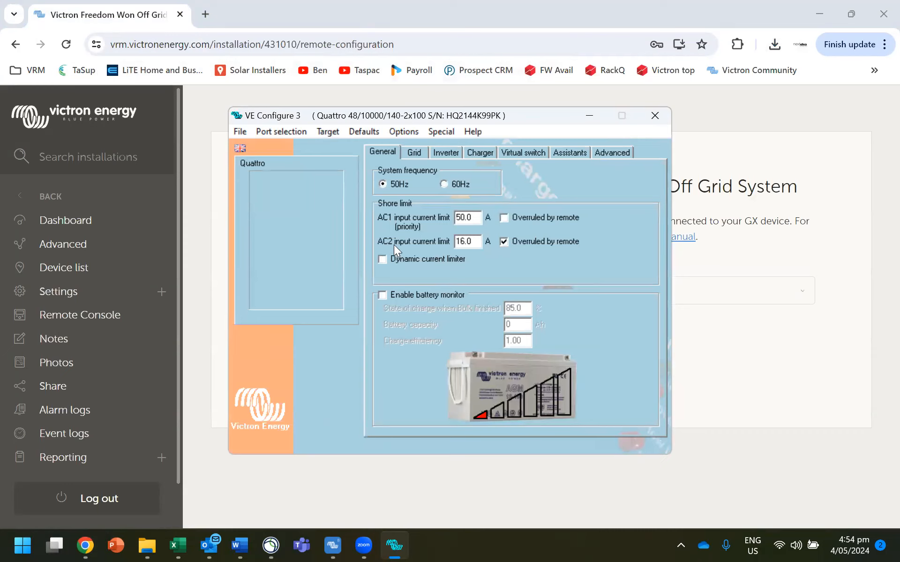
drag(474, 241, 453, 247)
double_click(472, 241)
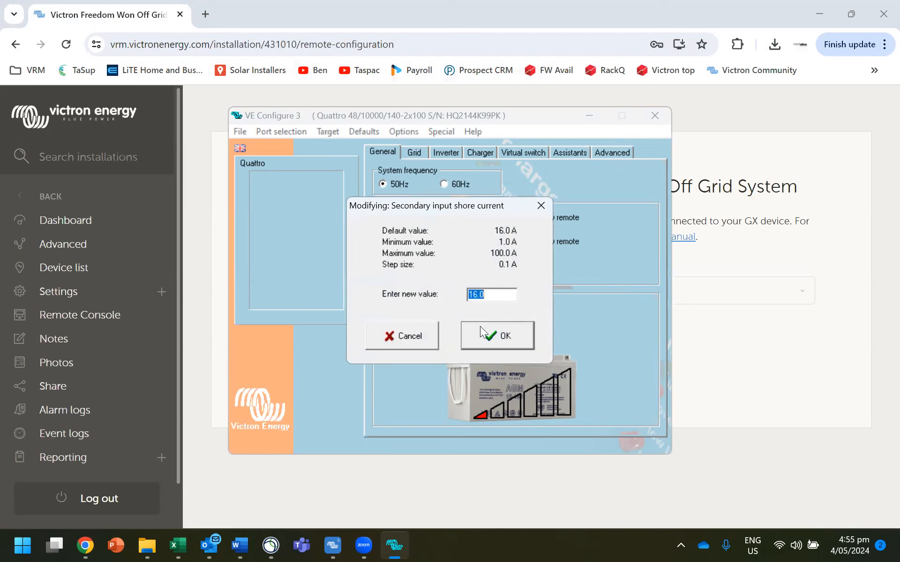
click(401, 338)
click(505, 242)
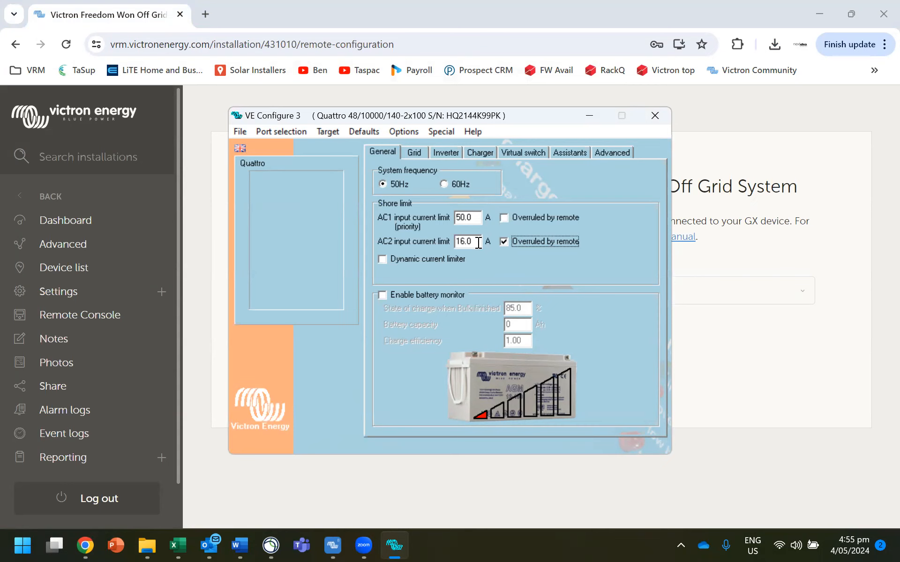
Step: Enable the battery monitor with a battery capacity of 300 Ah and set the state of charge when Bulk finished to 95%
click(381, 295)
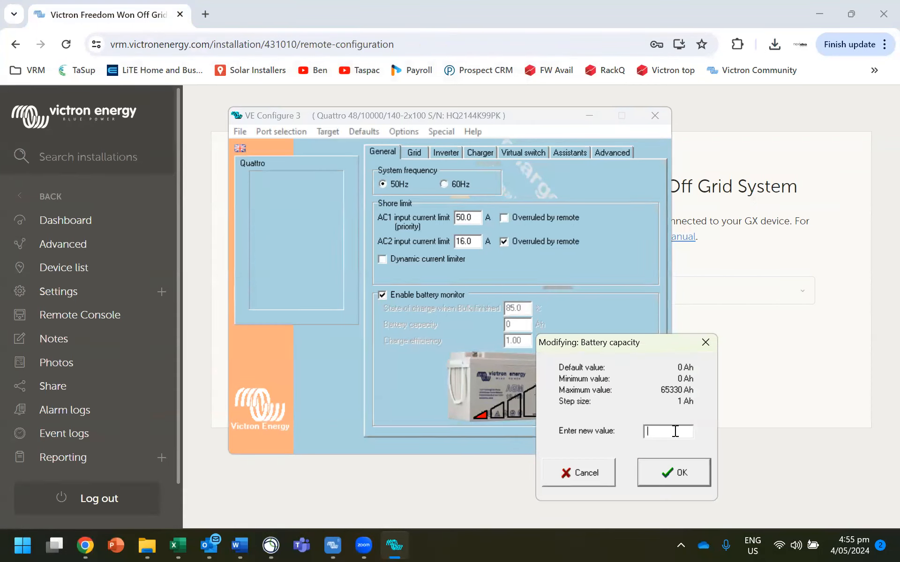
text(300)
click(697, 477)
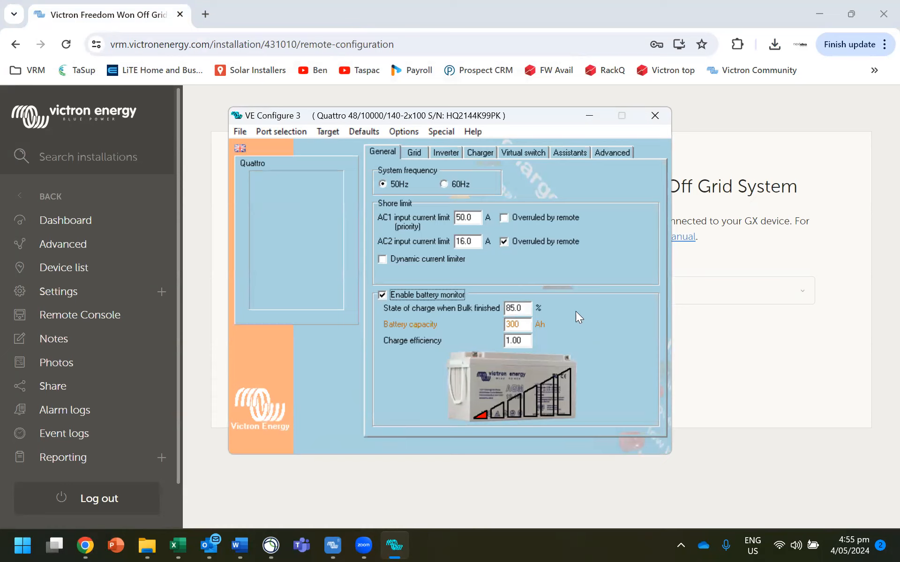
drag(526, 306, 507, 302)
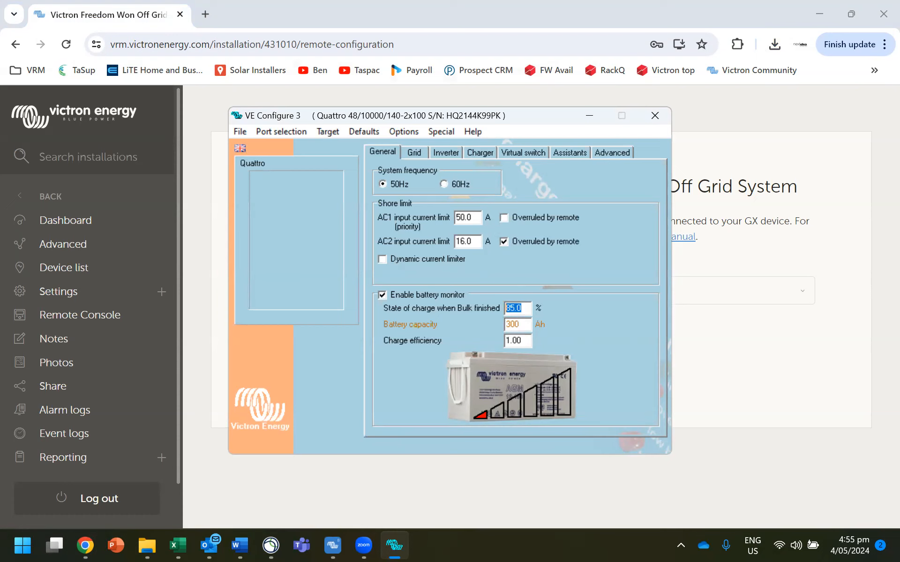
text(95)
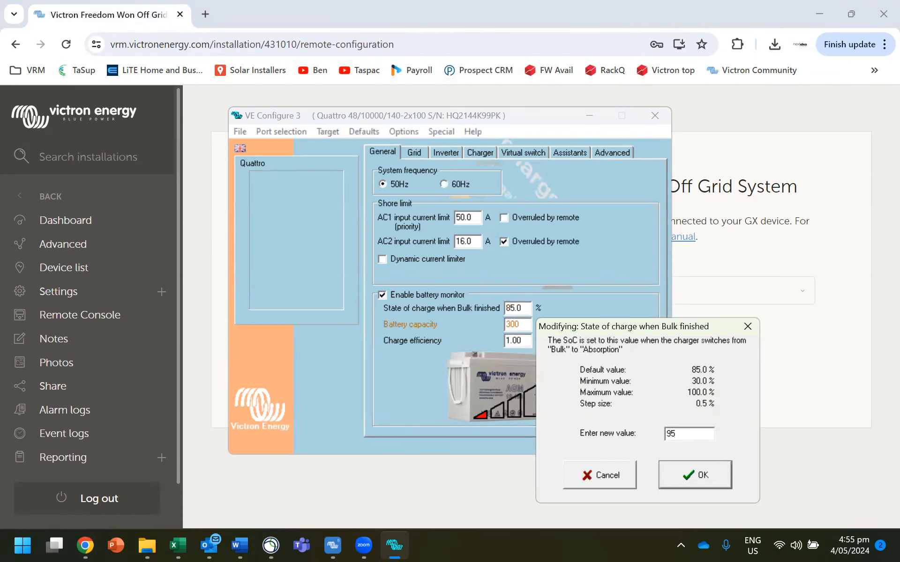
click(717, 473)
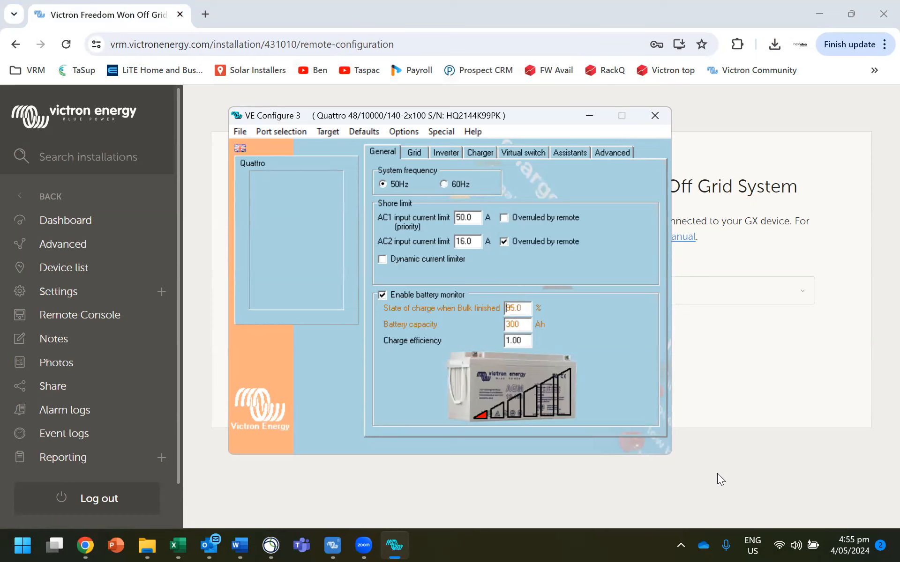
click(365, 546)
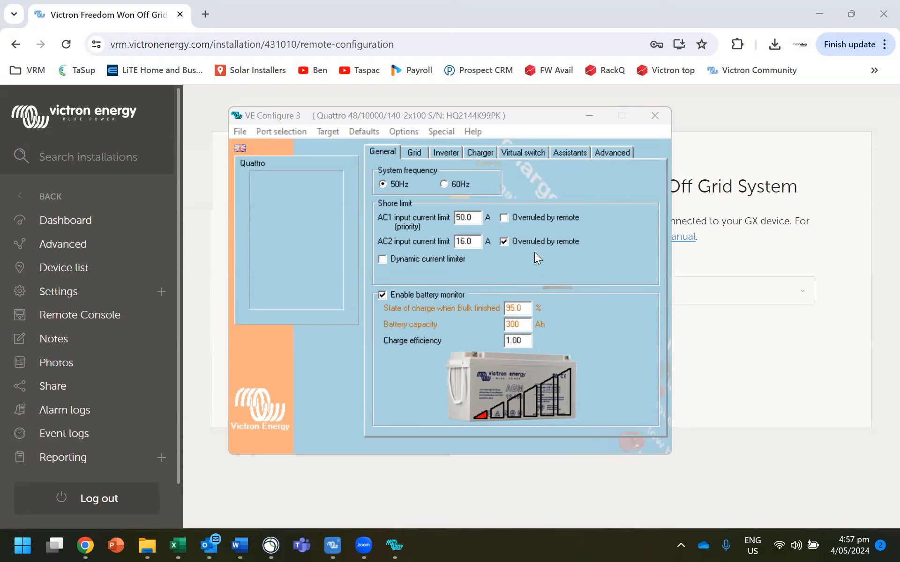
Step: Switch the transfer switch's UPS function off and back on in the grid settings
click(408, 154)
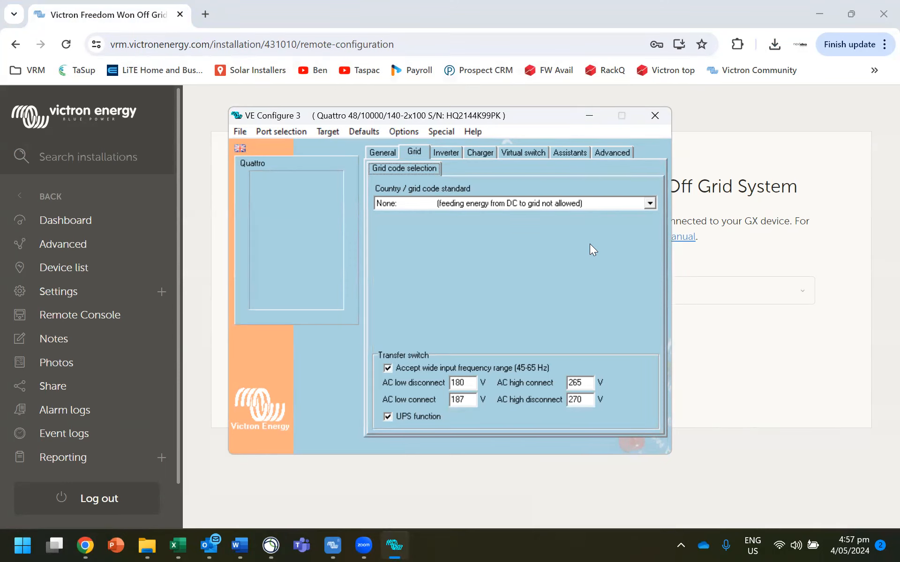
click(387, 417)
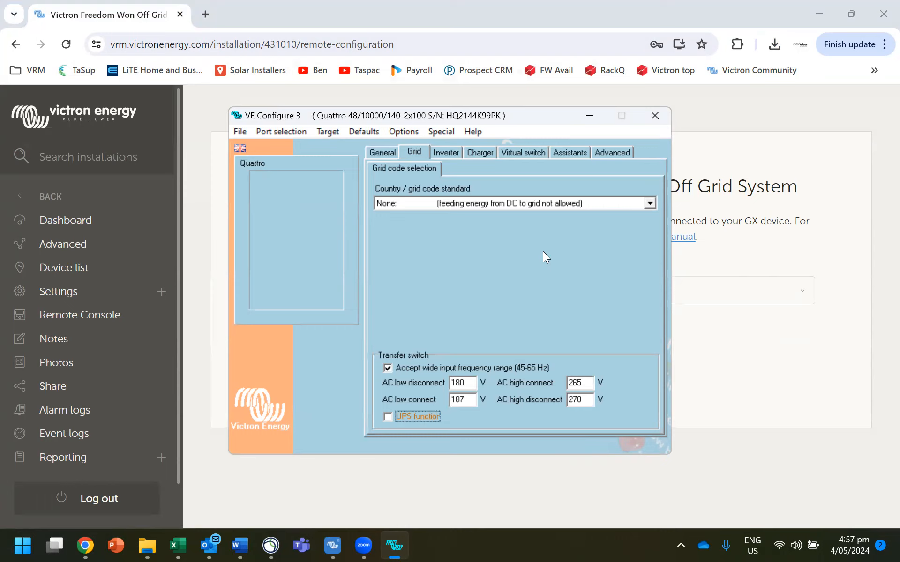
click(389, 417)
Step: Check the permitted range of the inverter output voltage and close its value editor without a change
click(446, 153)
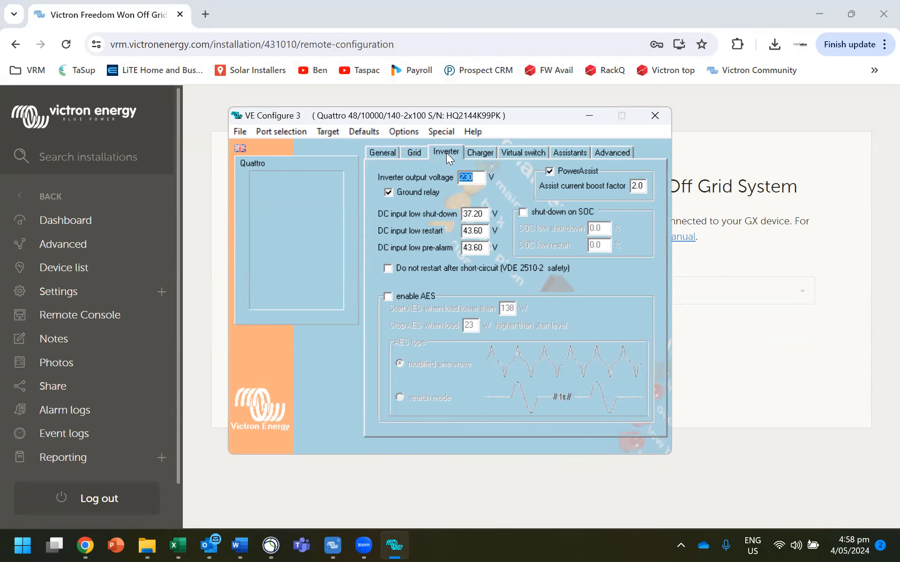
click(476, 178)
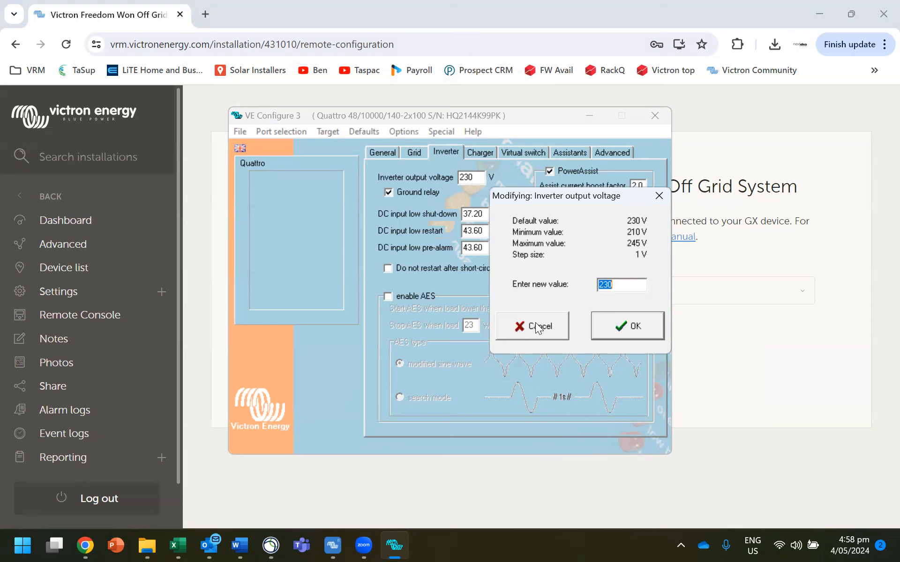
click(554, 331)
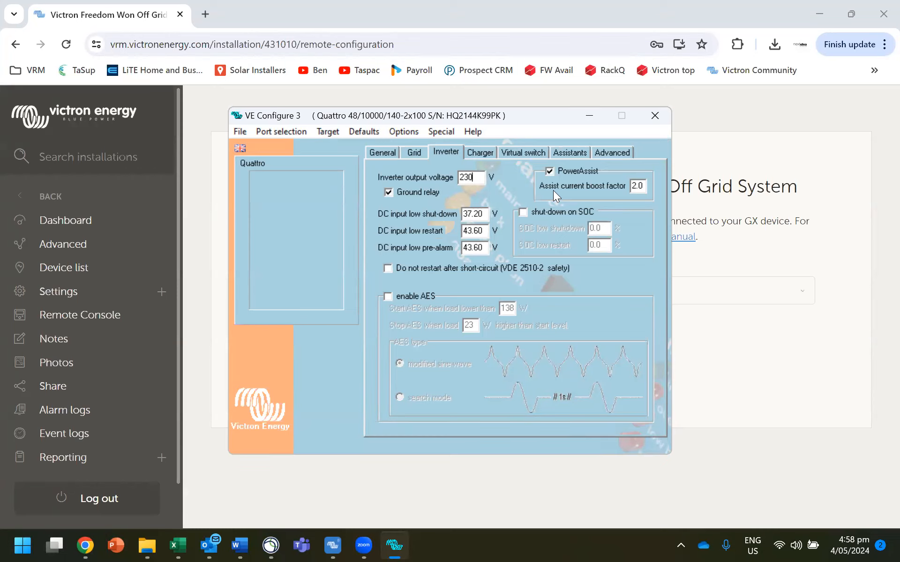
Step: Set the inverter's DC input low shut-down to 47 V, low restart to 52.5 V and low pre-alarm to 51.5 V
drag(484, 213, 462, 213)
double_click(475, 213)
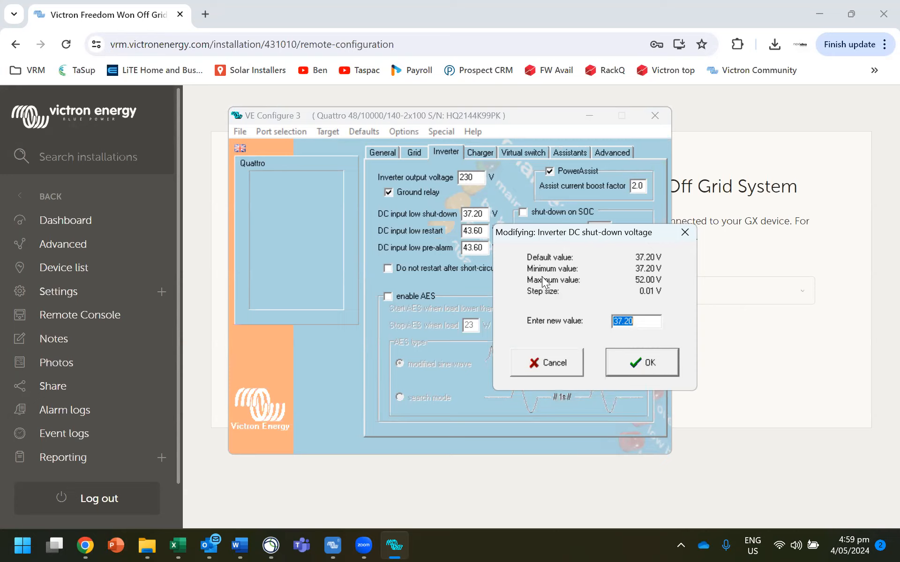
text(47)
key(Return)
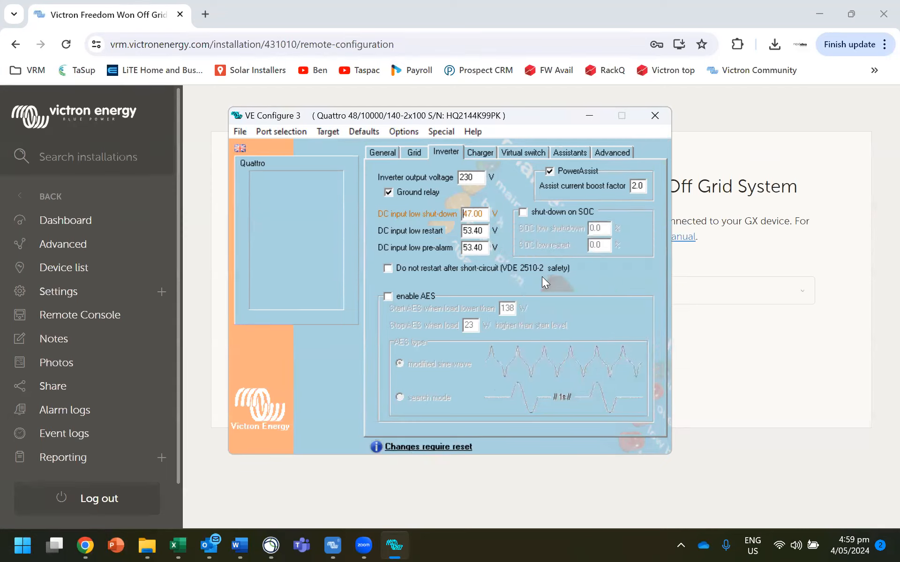
click(474, 233)
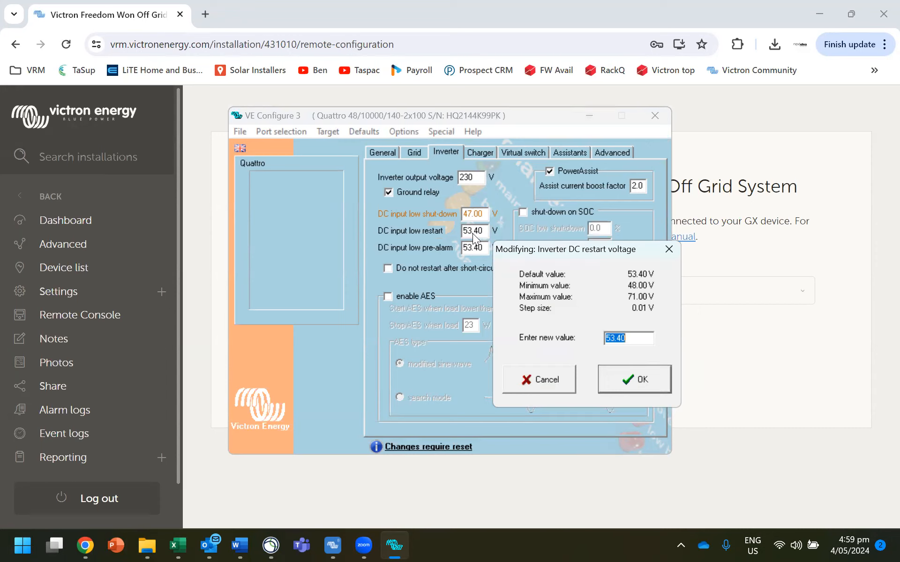
text(52.5)
key(Return)
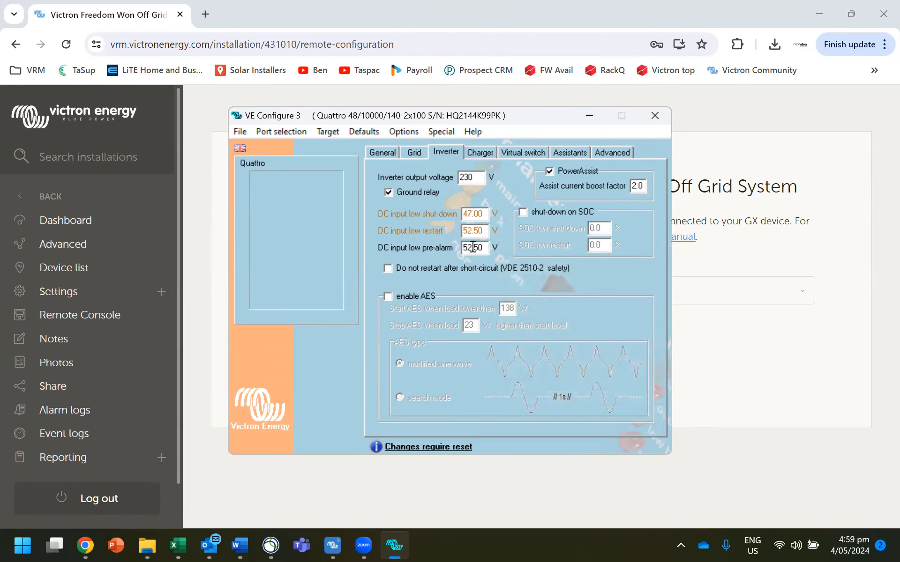
click(474, 247)
text(51.5)
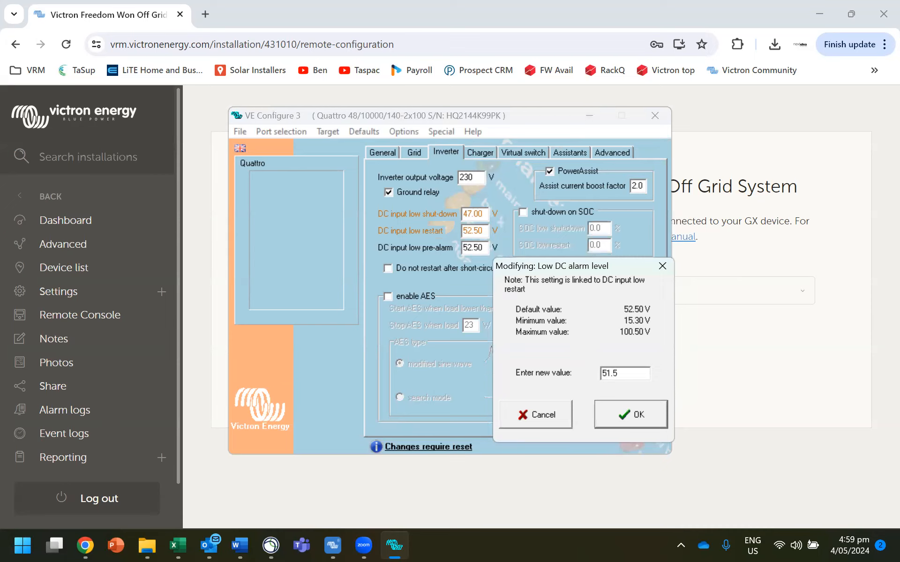
key(Return)
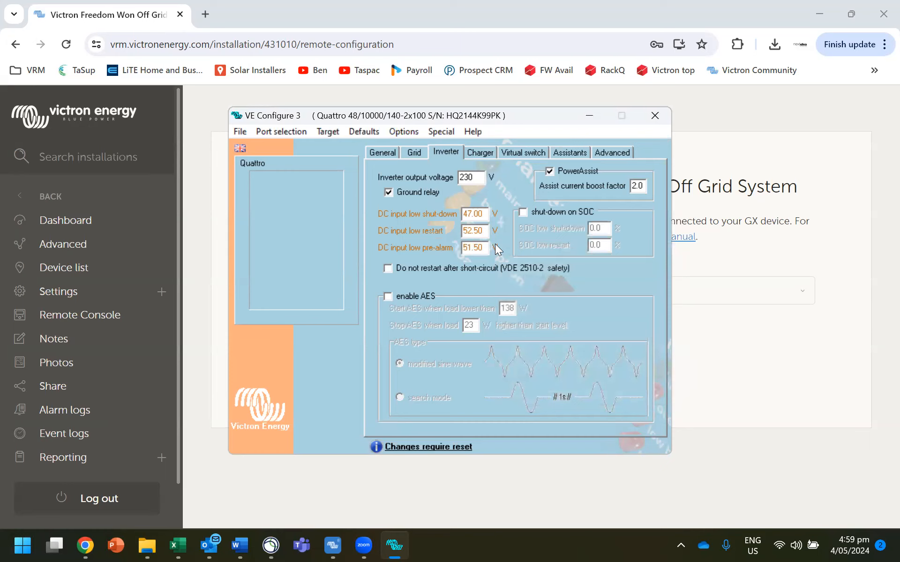
Step: Enable shut-down on SOC with SOC low restart at 21% and SOC low shut-down at 20%
click(523, 211)
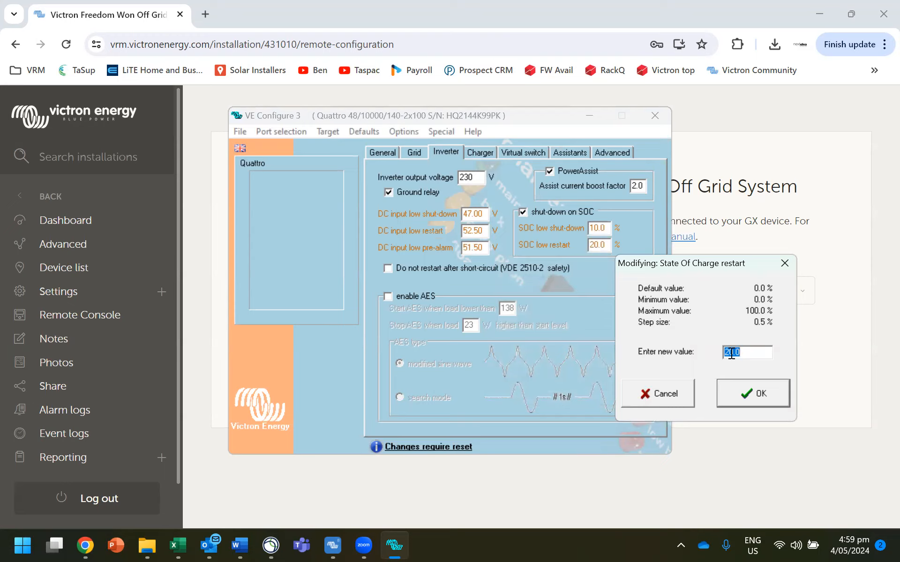
text(21)
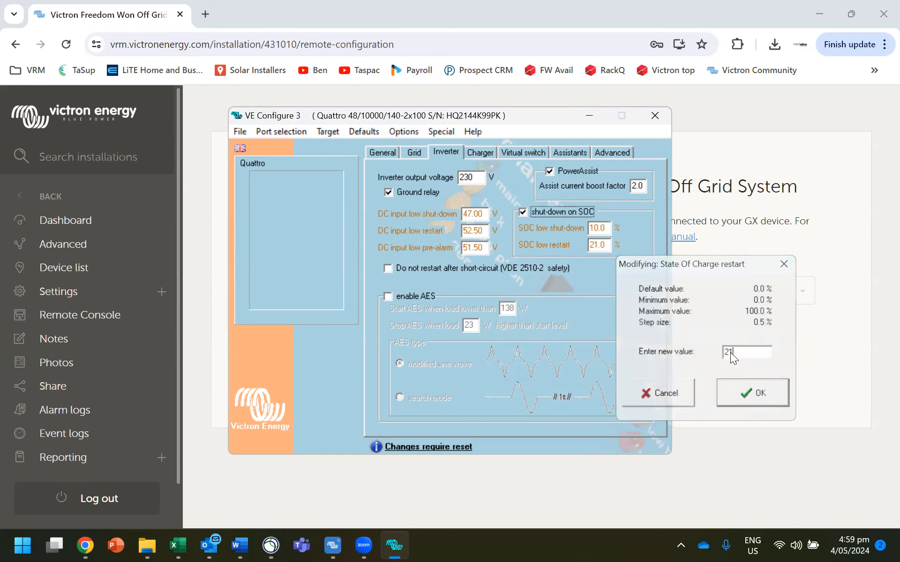
key(Return)
click(599, 228)
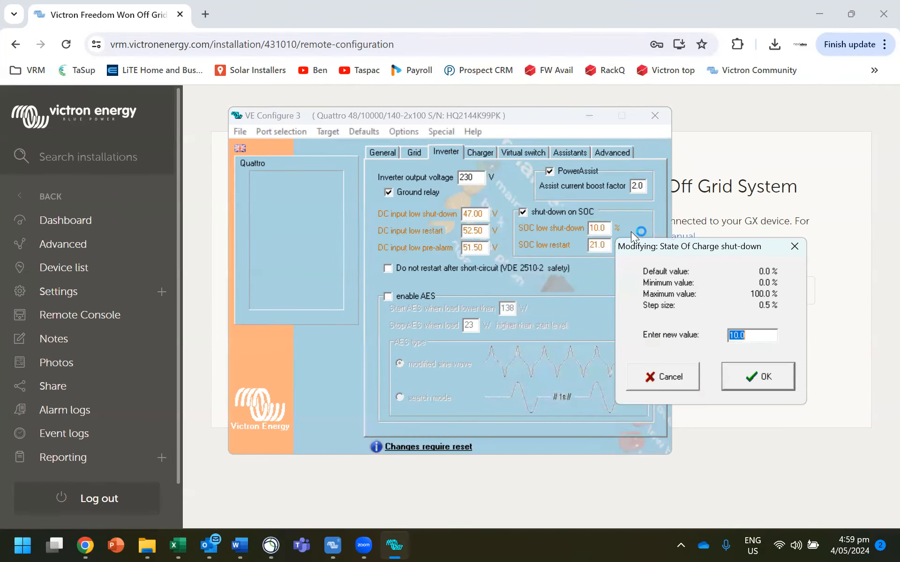
text(20)
key(Return)
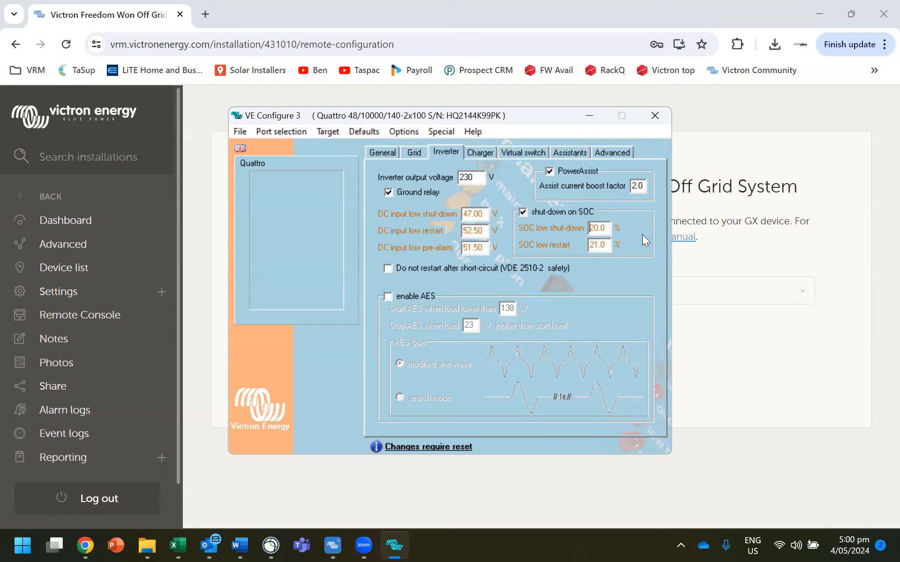
Step: Enable lithium batteries in the charger settings and decline the offer to open the battery default dialog
click(481, 154)
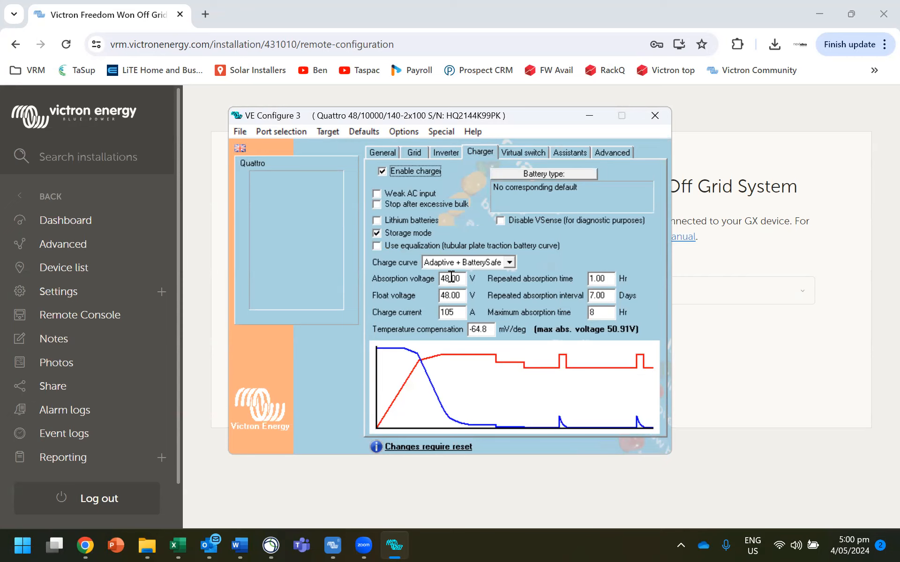
click(378, 220)
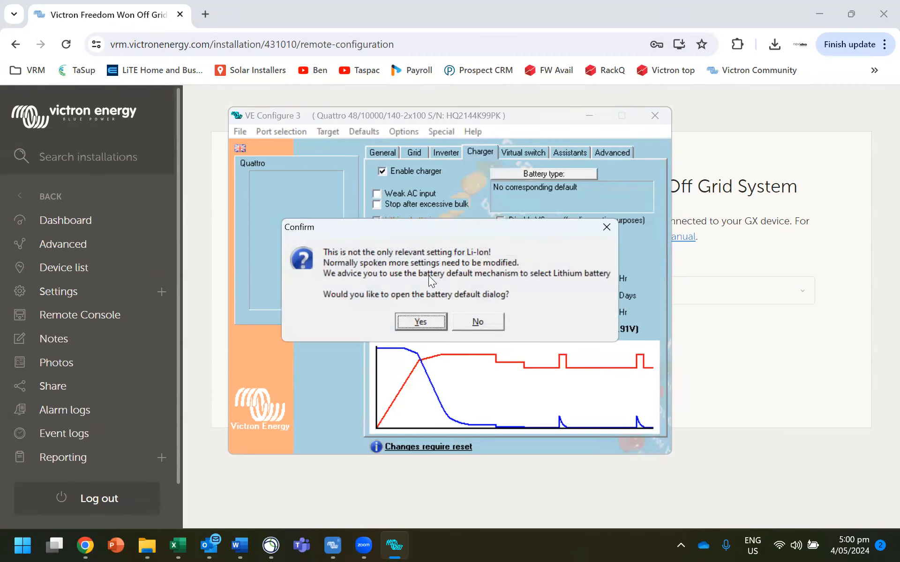
click(484, 321)
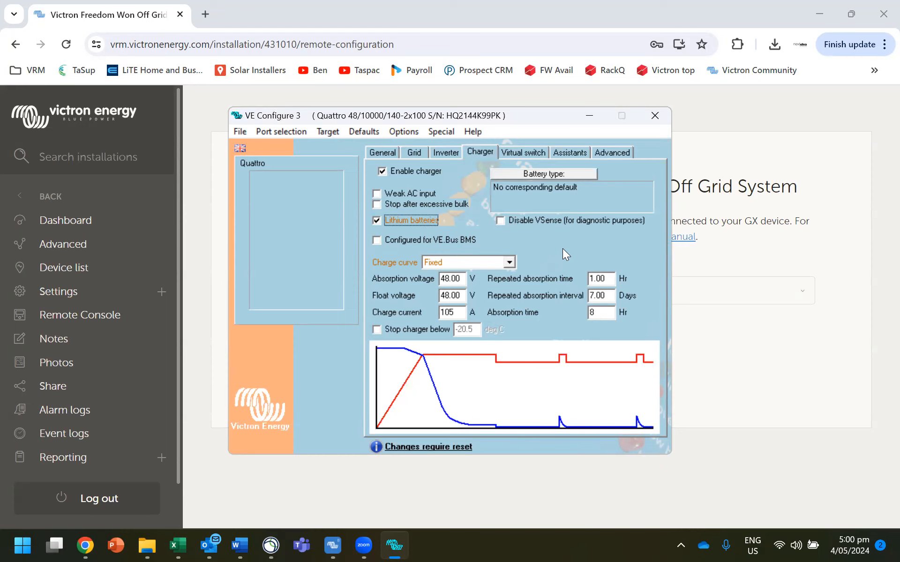
Step: Apply the Freedom Won battery type to the charger and acknowledge the modified settings
click(548, 173)
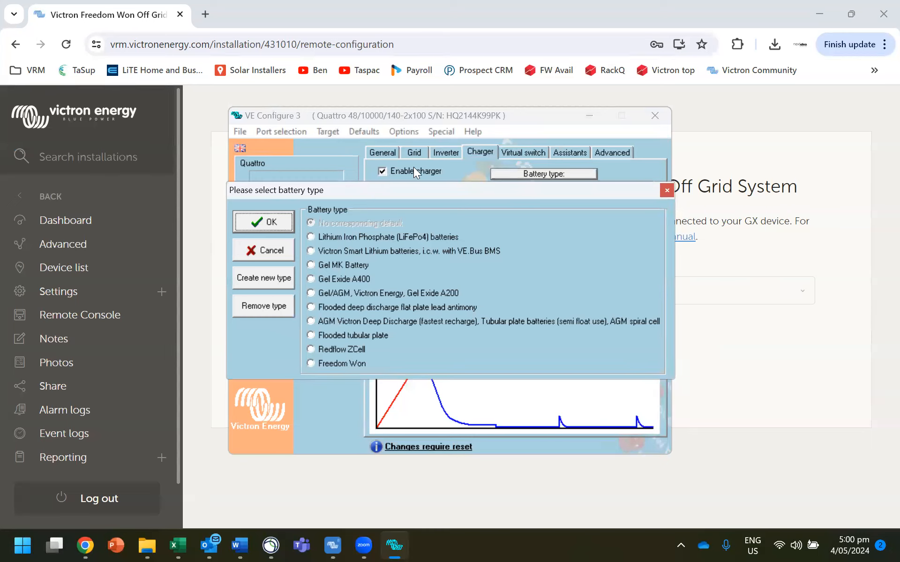
click(666, 191)
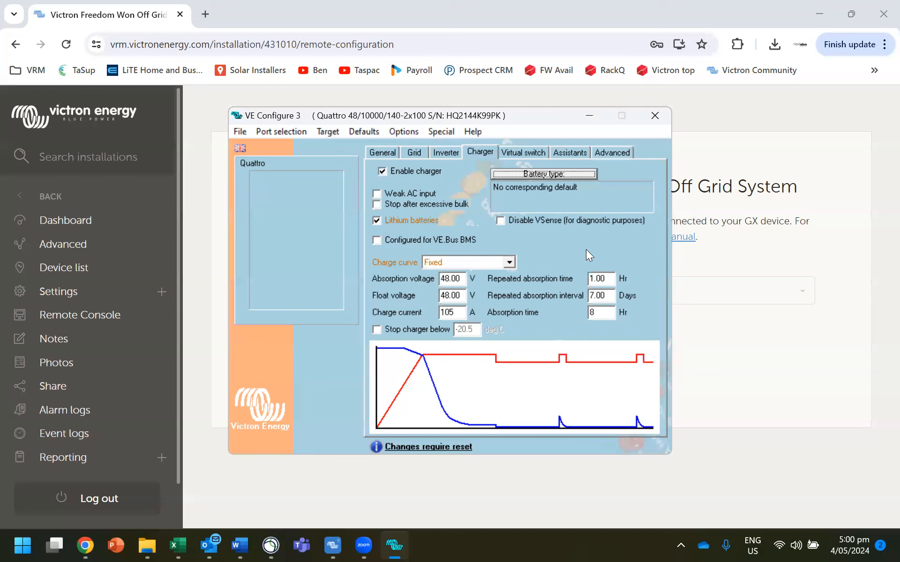
click(536, 173)
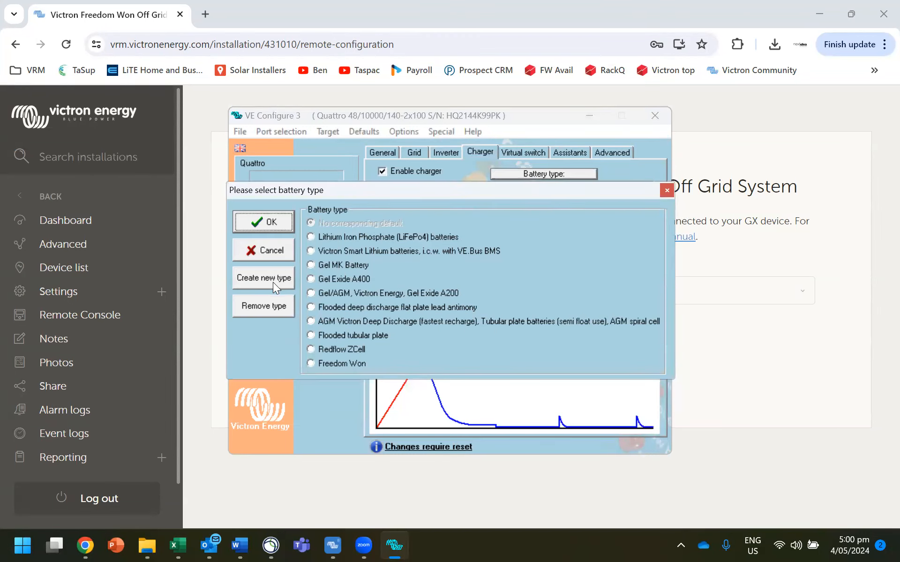
click(310, 364)
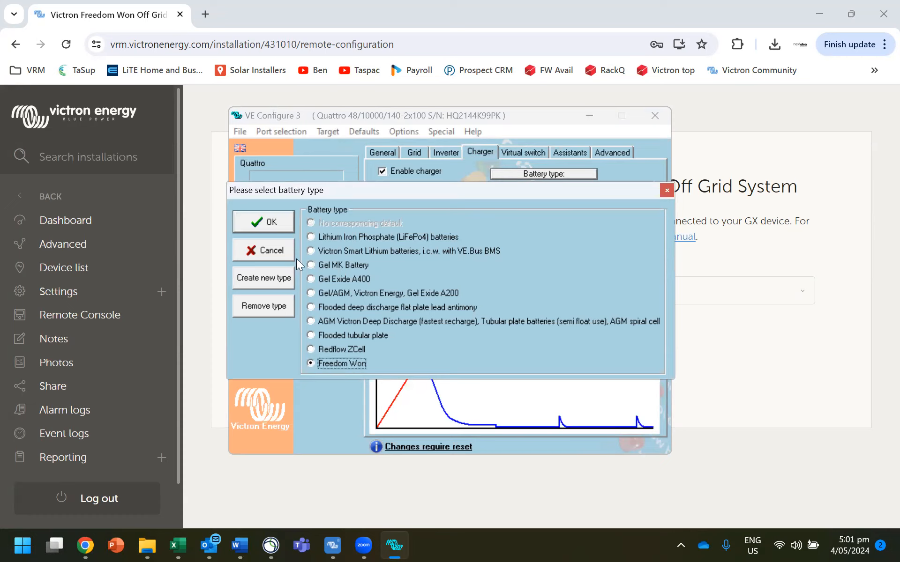
click(263, 222)
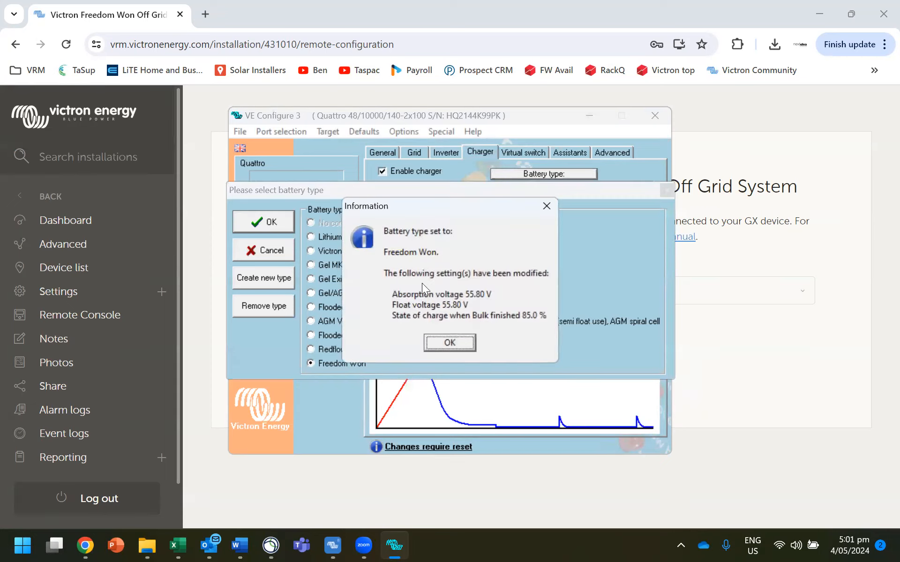
click(459, 343)
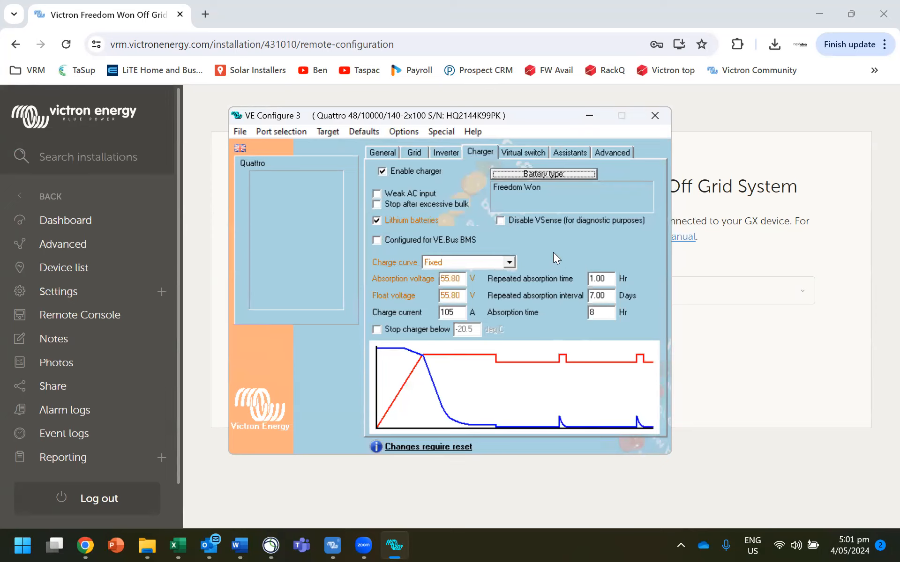
Step: Check the permitted ranges of the charger's absorption voltage, float voltage and charge current, cancelling each value editor
click(450, 281)
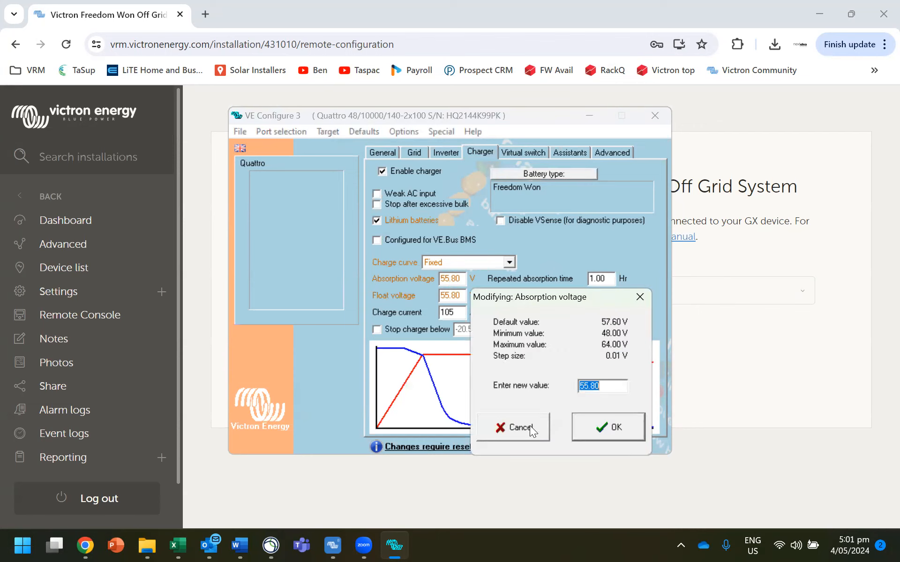
click(522, 426)
click(453, 298)
click(537, 446)
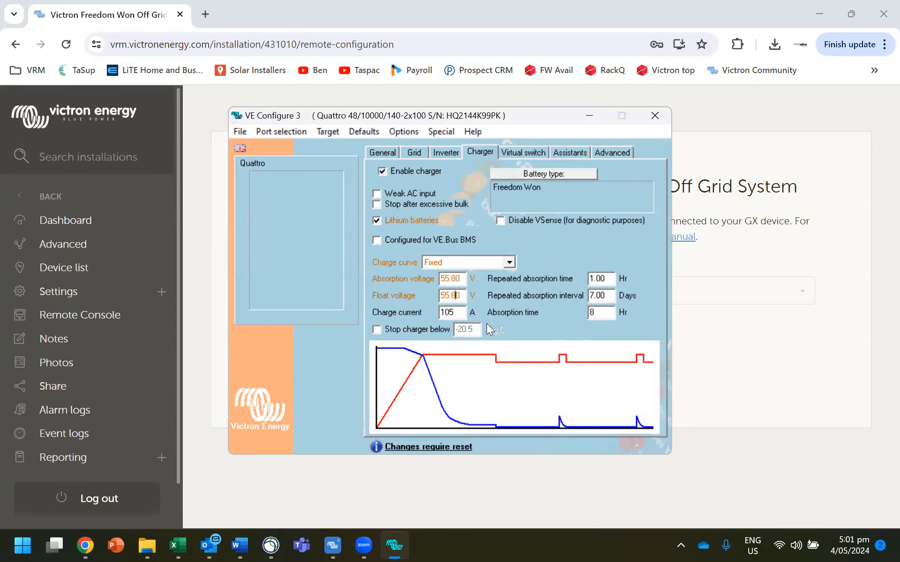
drag(458, 313, 432, 312)
double_click(455, 312)
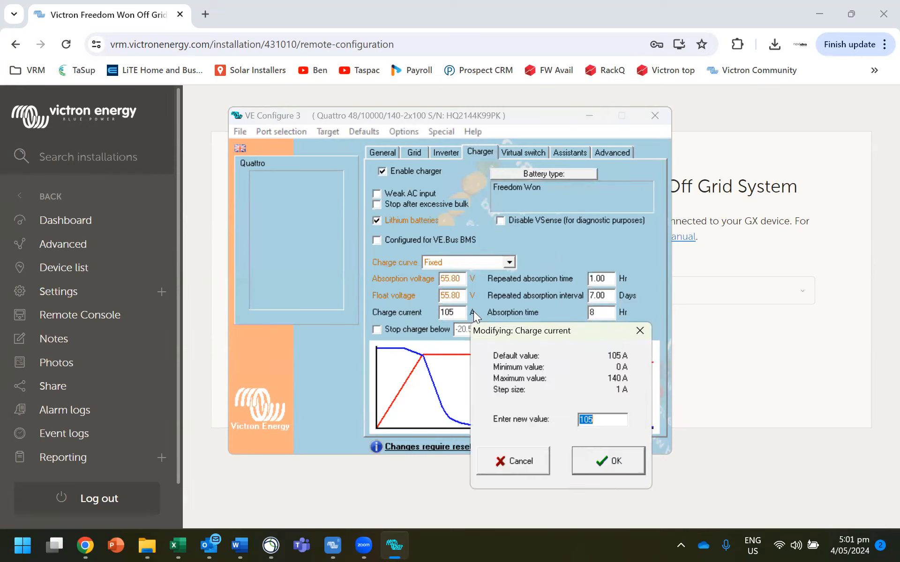
click(518, 460)
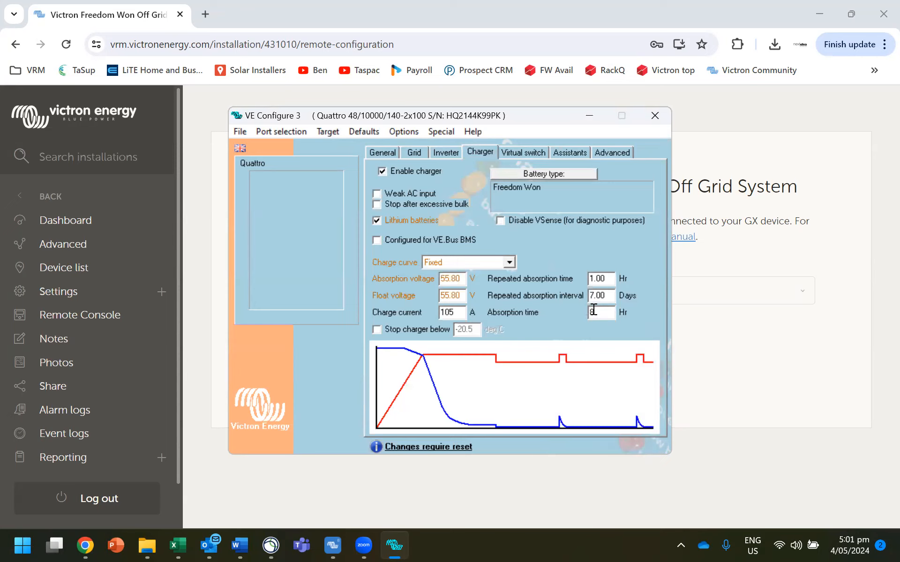
Step: Set the charger's absorption time to 1 hour
drag(598, 314, 577, 314)
text(1)
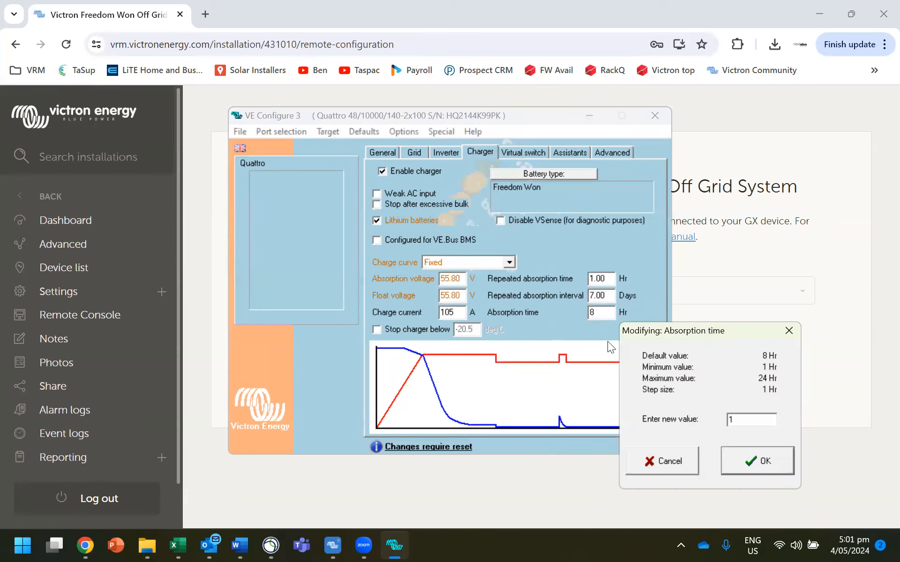
click(773, 459)
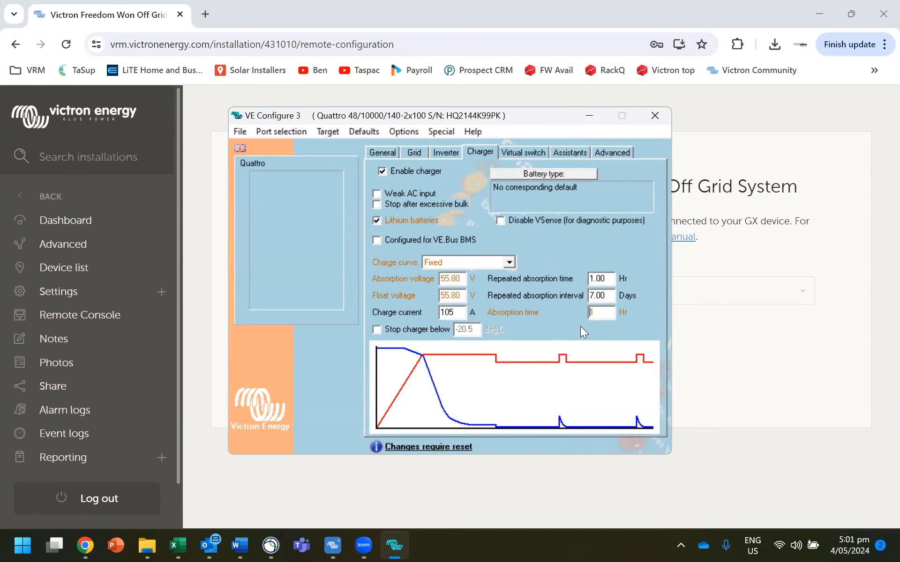
Step: Set the battery monitor's state of charge when Bulk finished to 95% in the general settings
click(389, 152)
drag(524, 307, 500, 303)
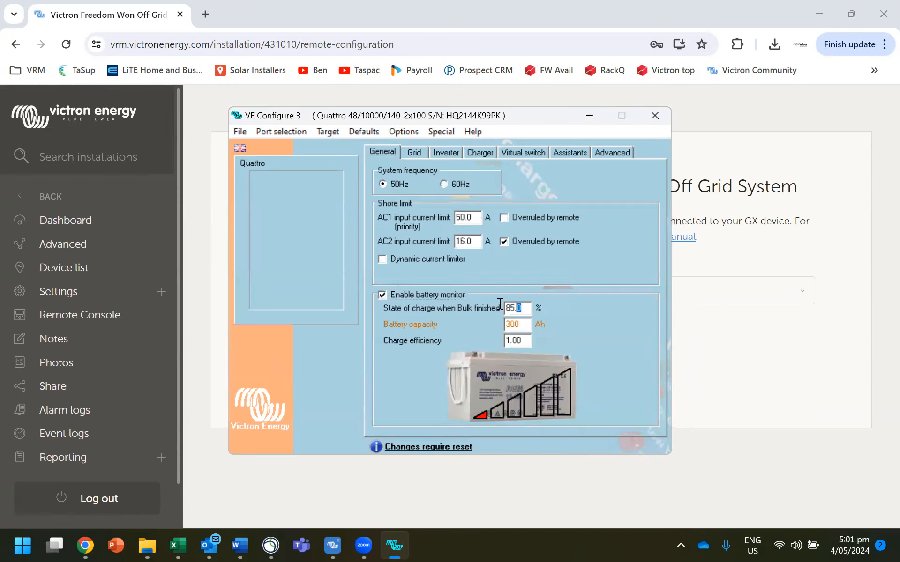
text(95)
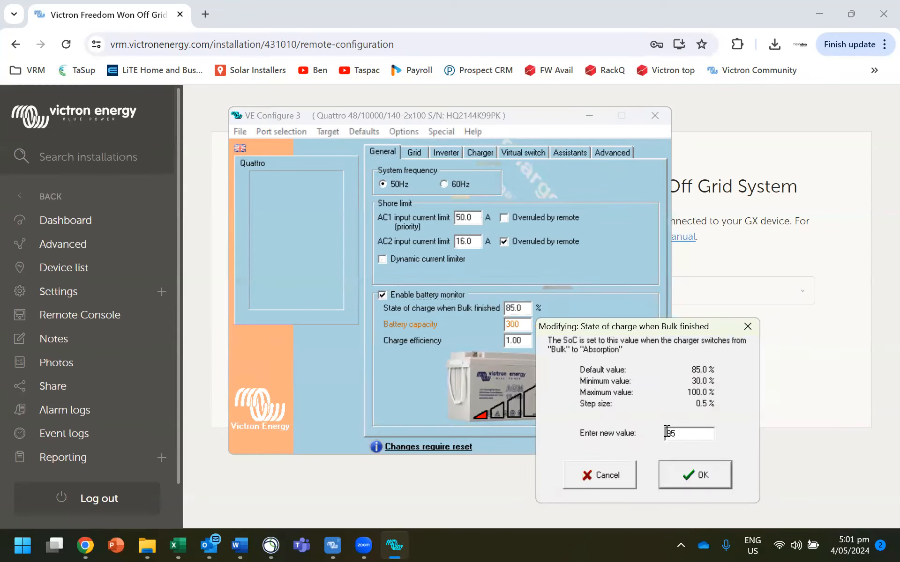
click(695, 476)
Step: Review the Quattro's grid, inverter and charger settings
click(413, 151)
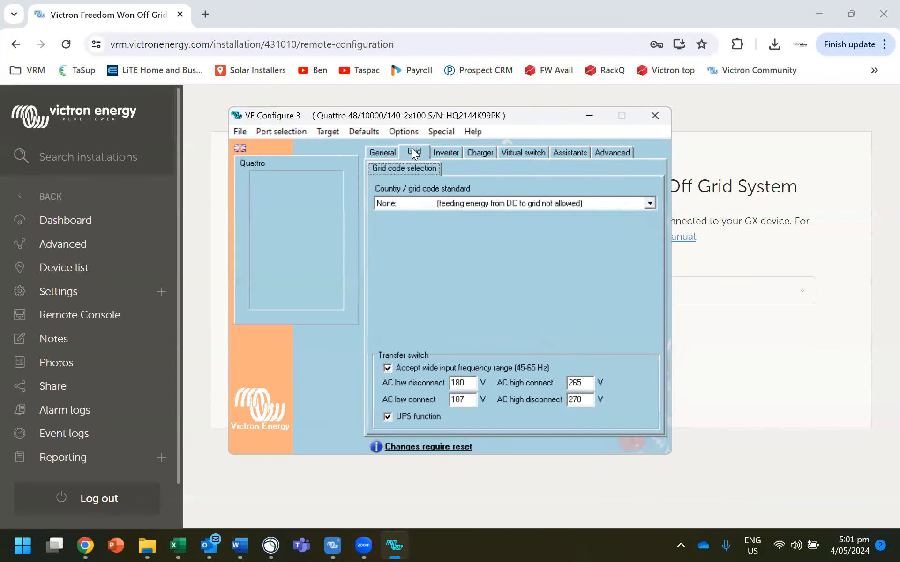
click(442, 152)
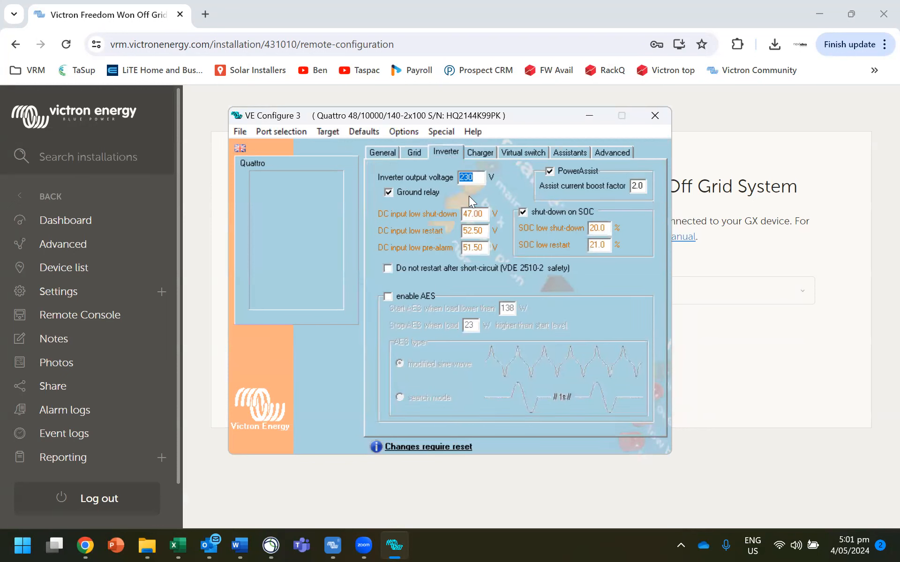
click(477, 155)
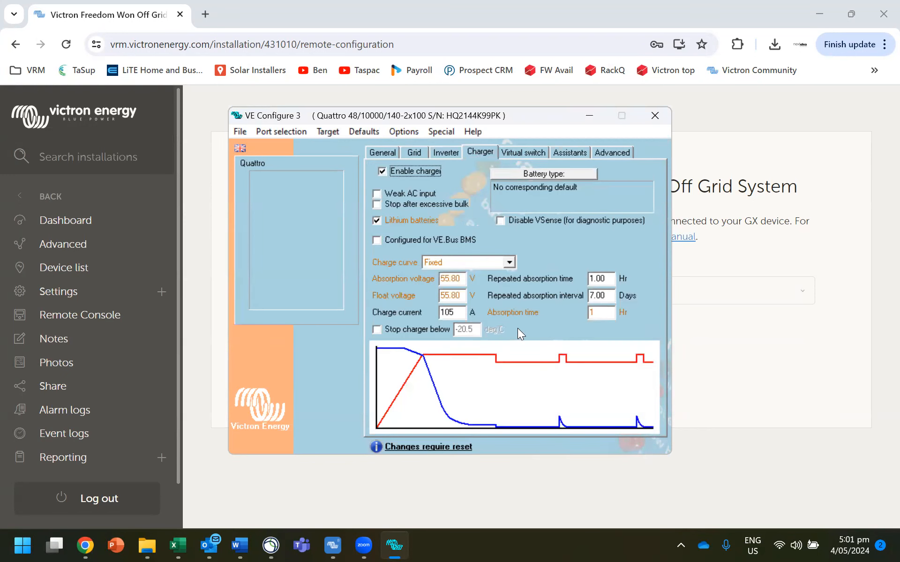
Step: Check which values a new custom battery type would include, decline creating it and cancel the battery type selection
click(537, 174)
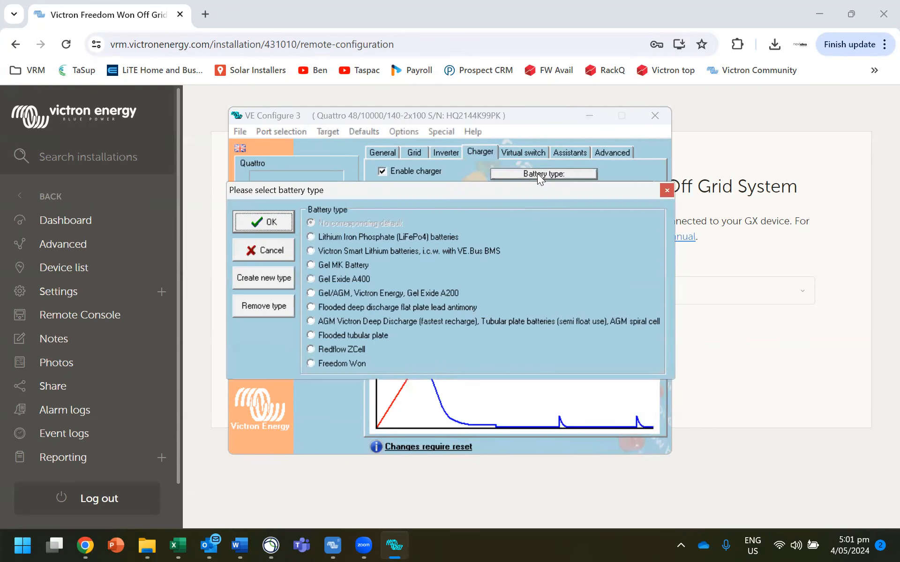
click(266, 280)
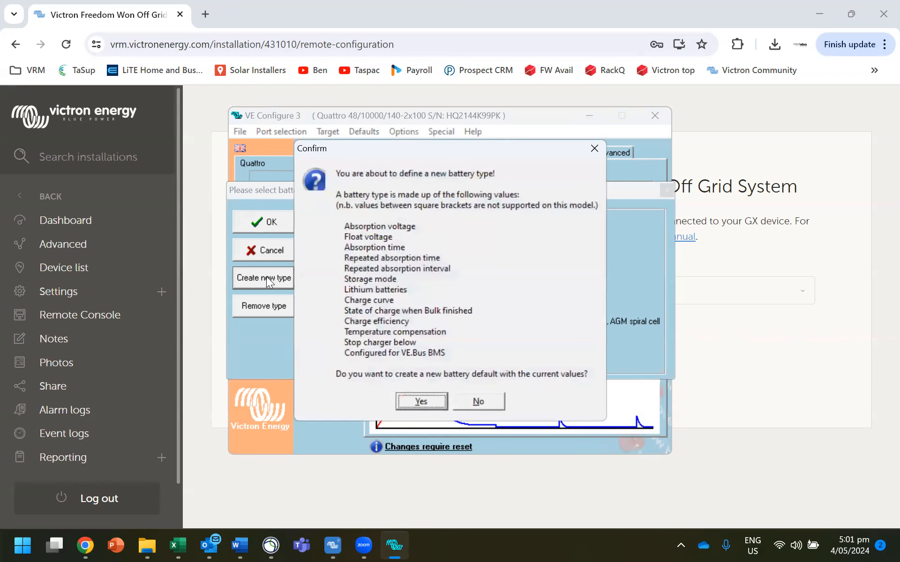
click(469, 401)
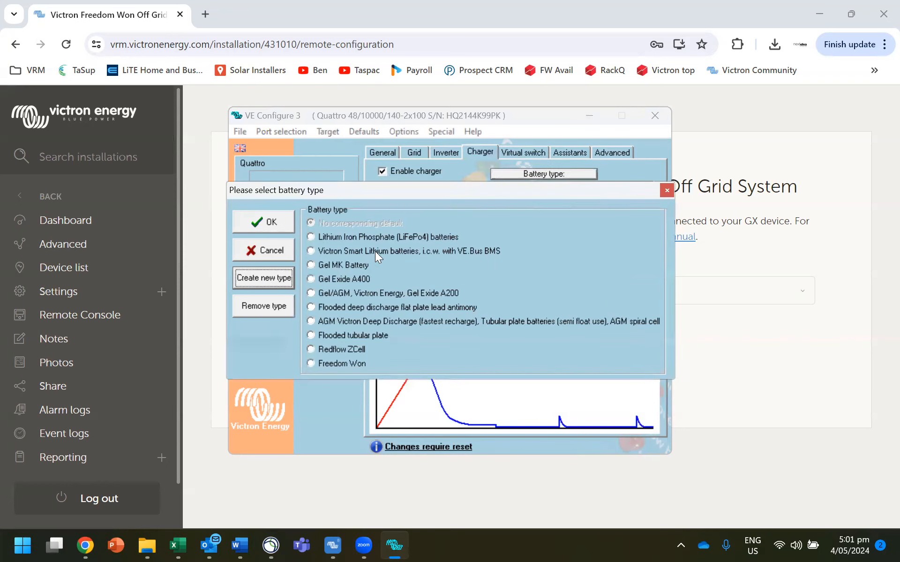
click(277, 253)
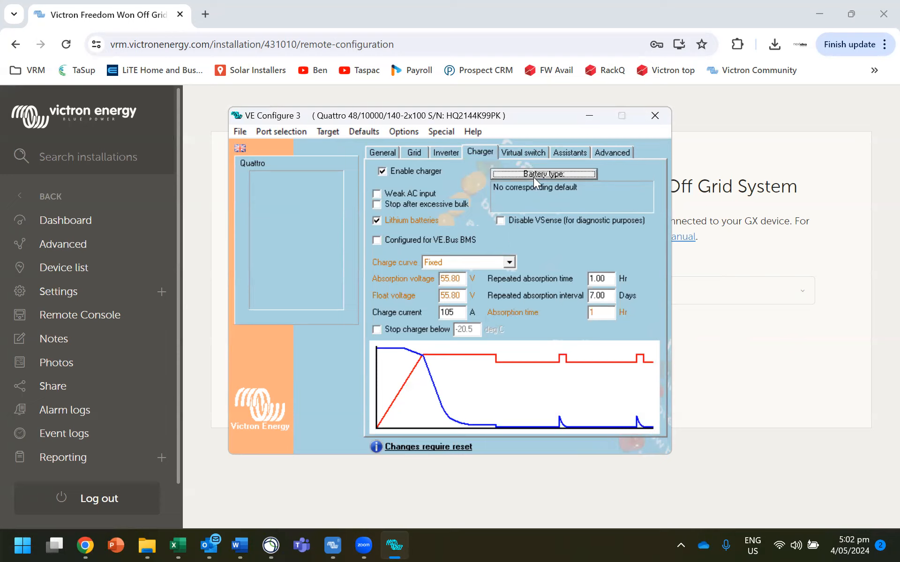
Step: Set the virtual switch usage to "Do not use VS"
click(531, 154)
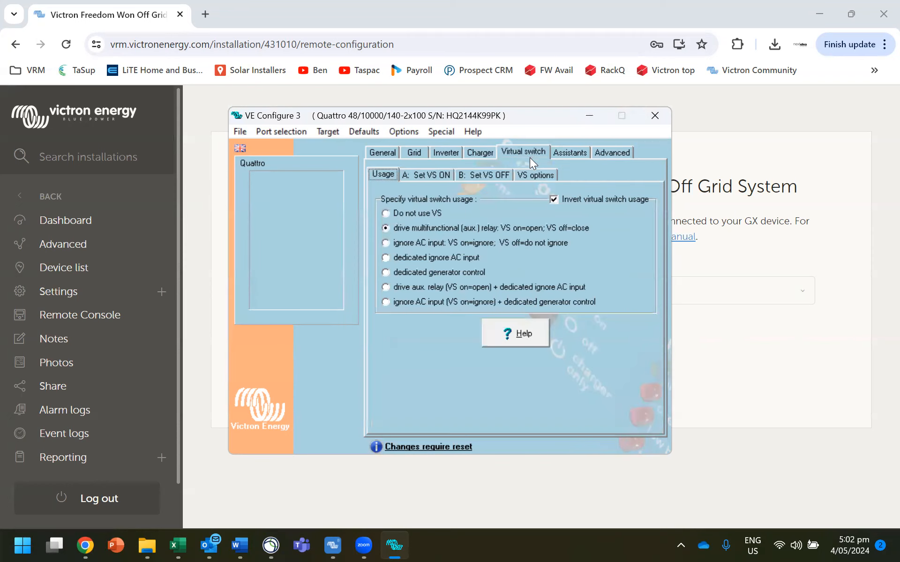
click(387, 214)
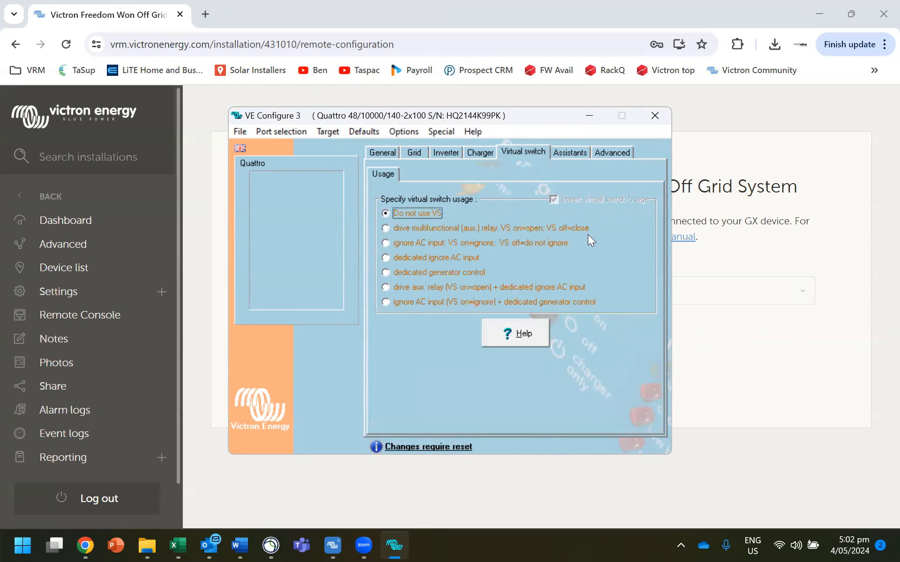
Step: Examine the full list of available assistants and the relay assistants without adding any
click(568, 153)
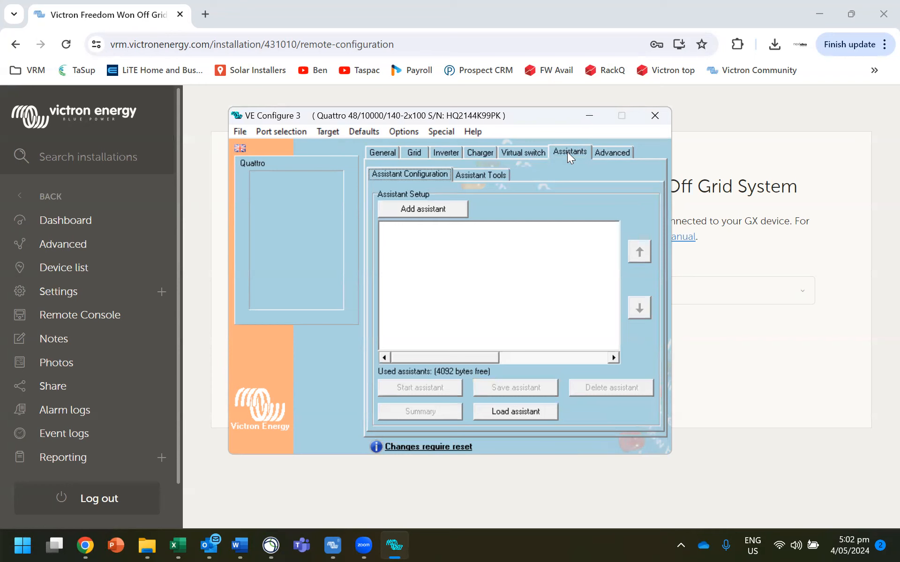
click(423, 207)
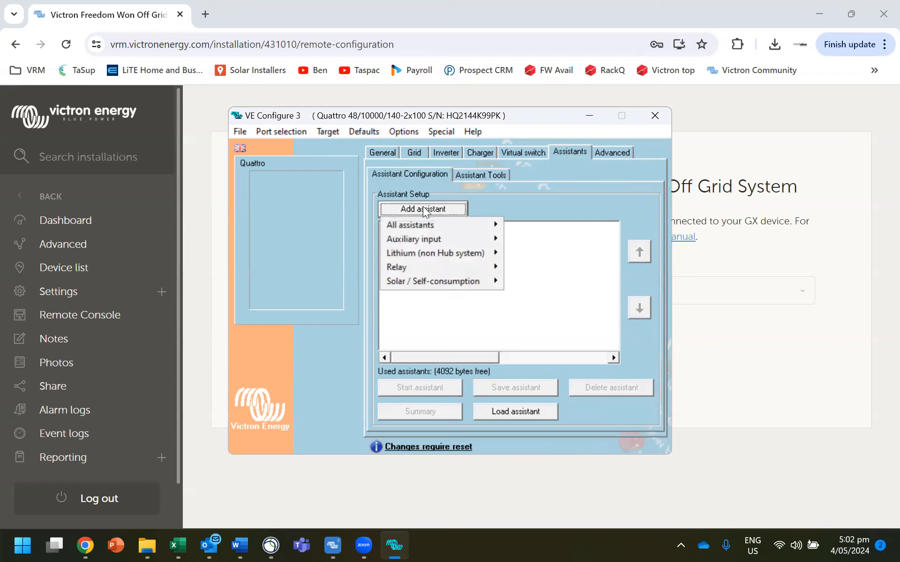
mouse_move(420, 224)
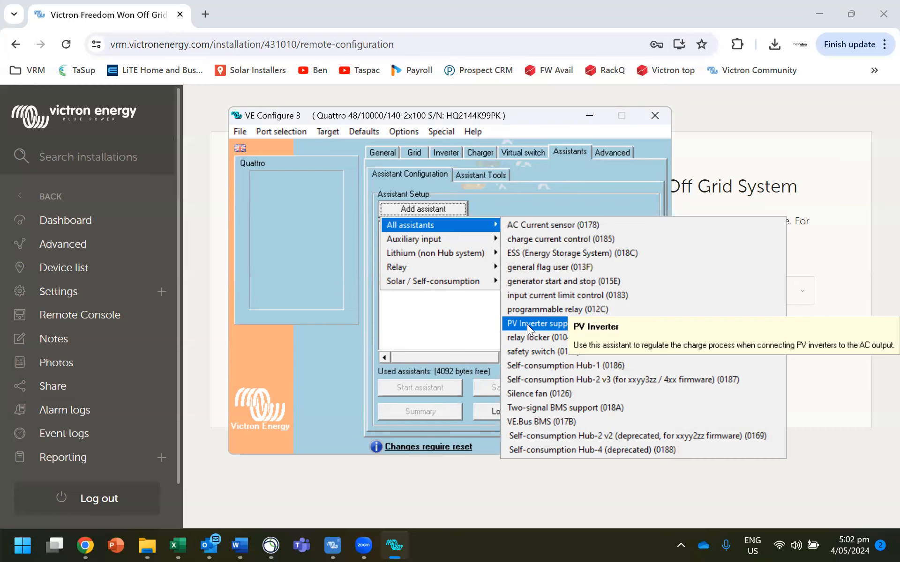
mouse_move(400, 265)
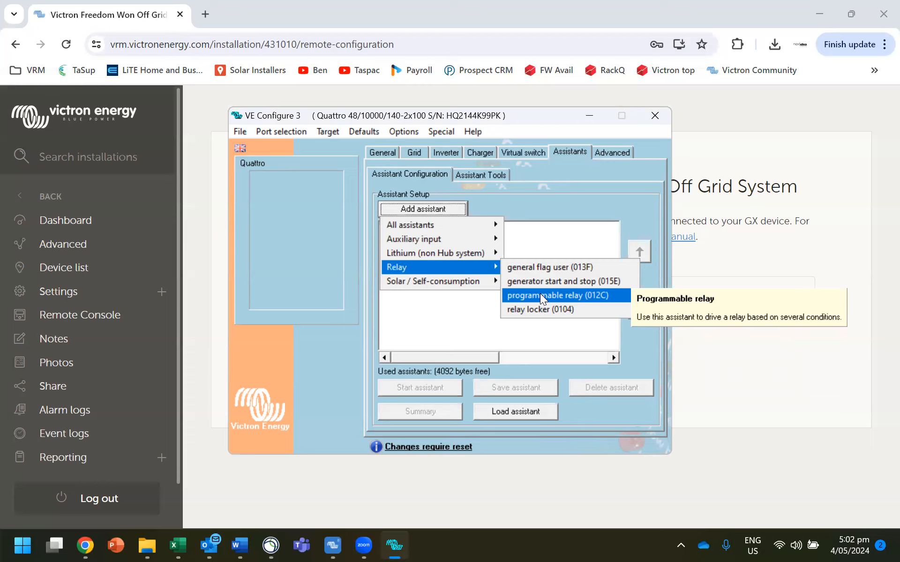
click(555, 195)
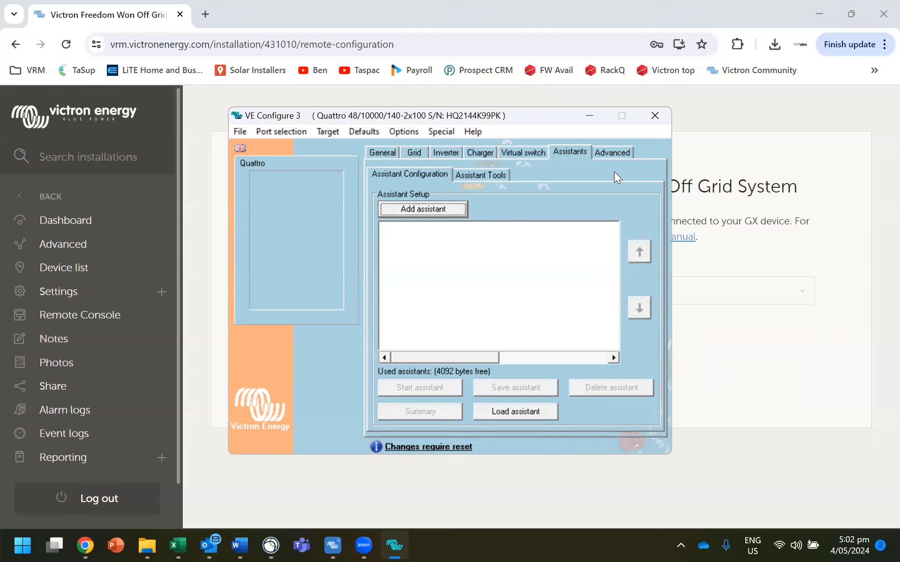
Step: Review the advanced settings and recheck the assistants, virtual switch, charger, inverter, grid and general settings
click(611, 152)
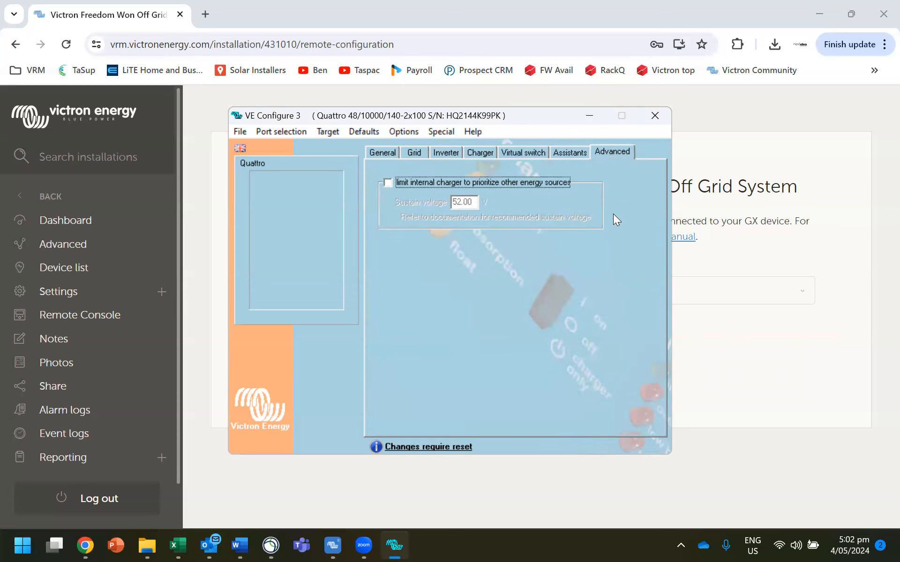
click(574, 148)
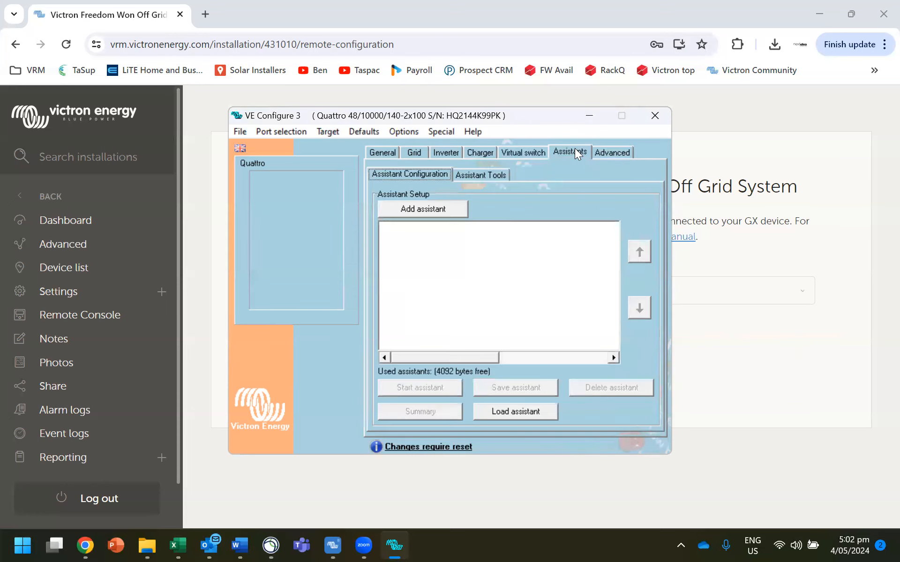
click(539, 151)
click(483, 154)
click(440, 153)
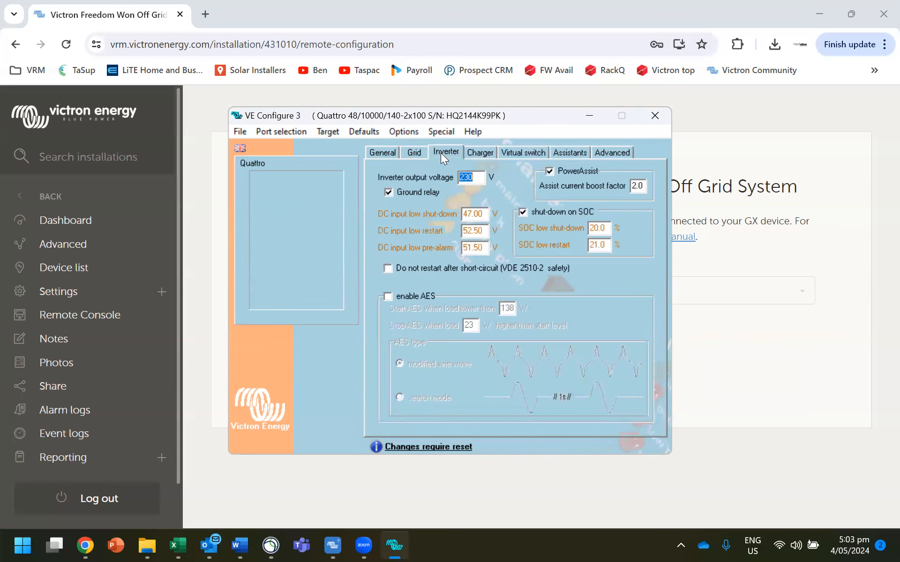
click(413, 152)
click(384, 154)
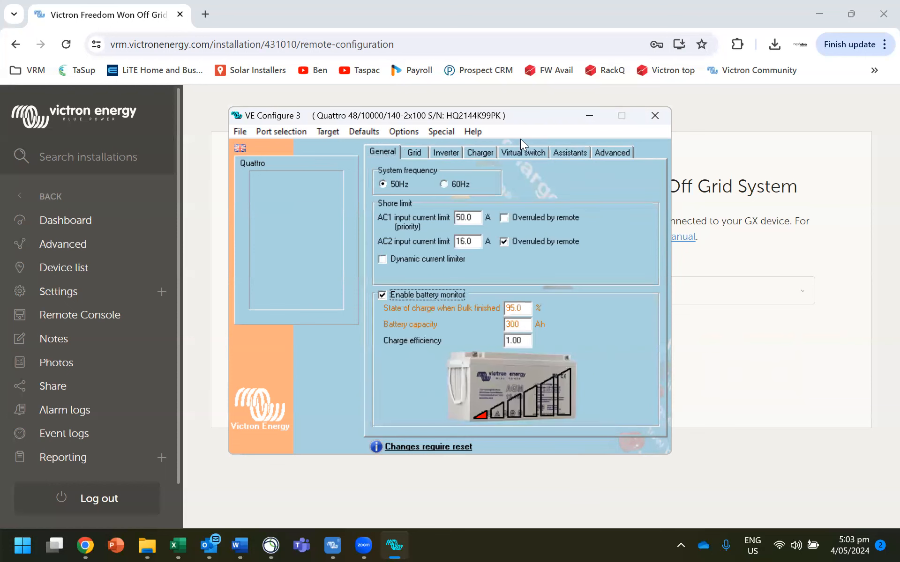
Step: Close the configuration editor, saving the changed settings to the remote file
click(655, 115)
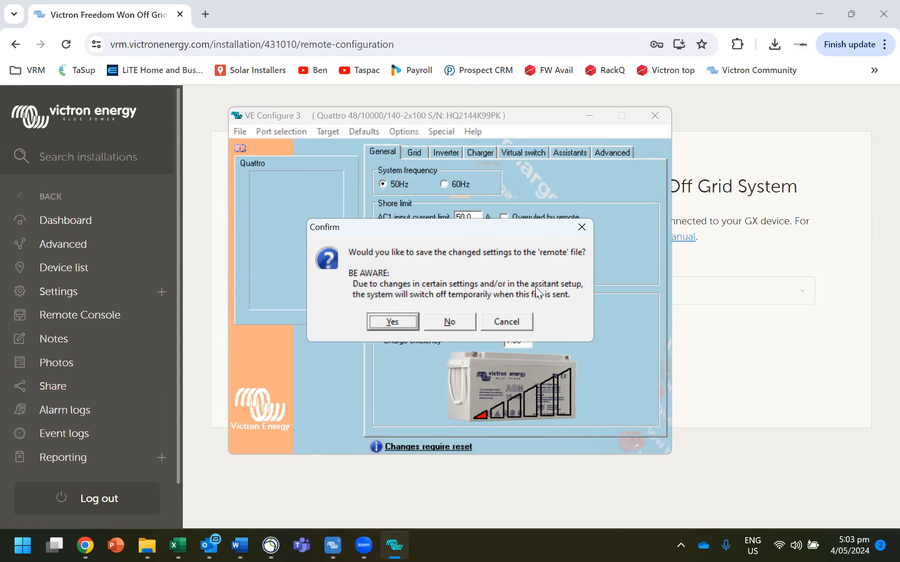
click(405, 322)
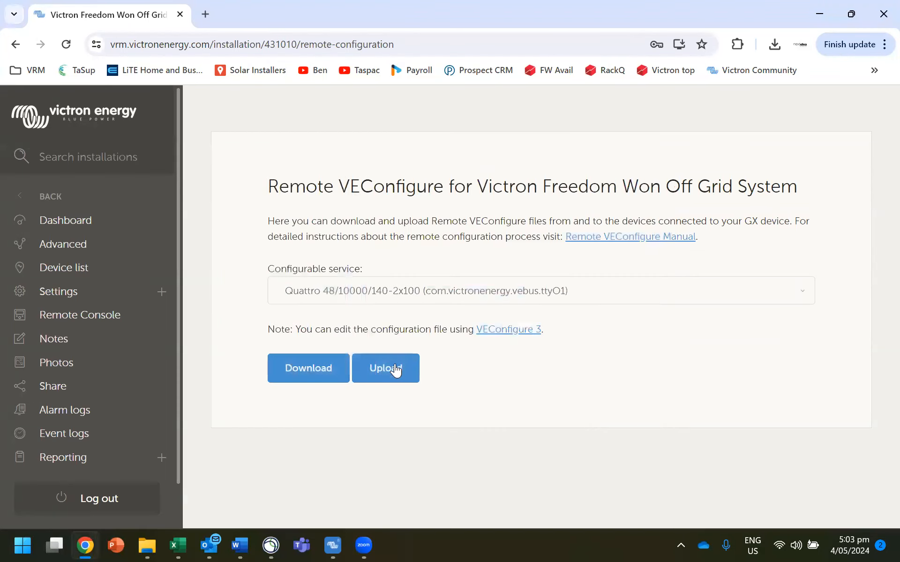
Step: Upload 402e71e946bd_inst_ttyO1_Interfaces_Mk2_Tunnel.rvsc from Downloads to the Quattro through Remote VEConfigure and dismiss the resulting message
click(395, 369)
click(474, 380)
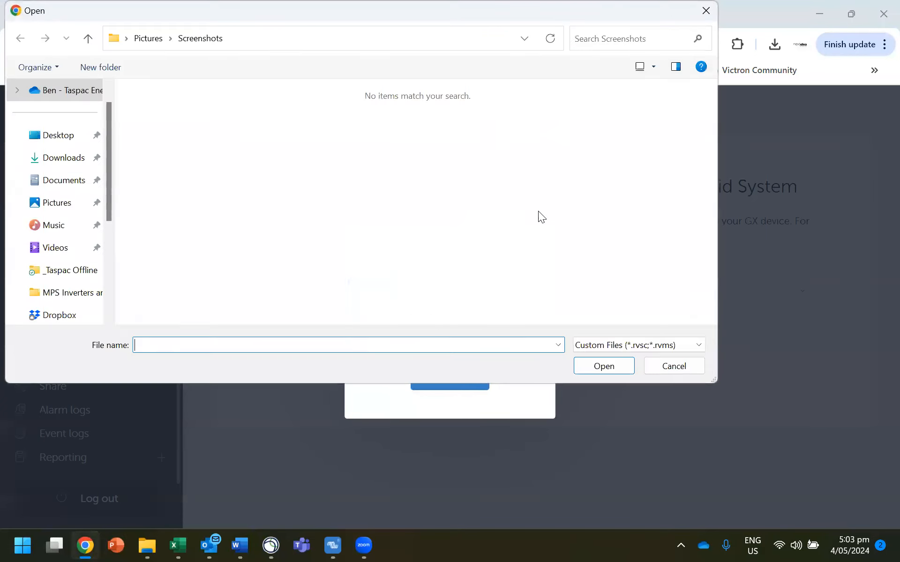
click(53, 162)
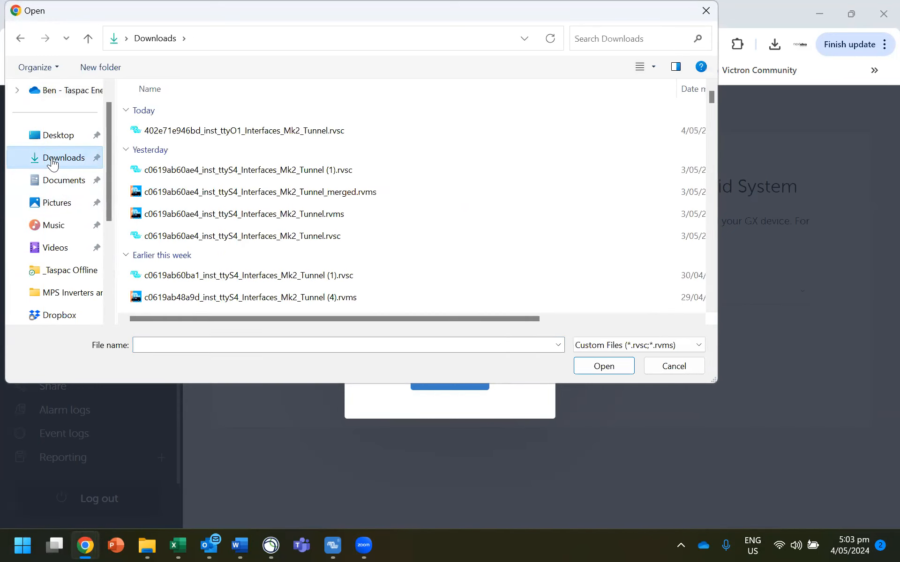
drag(115, 278, 55, 277)
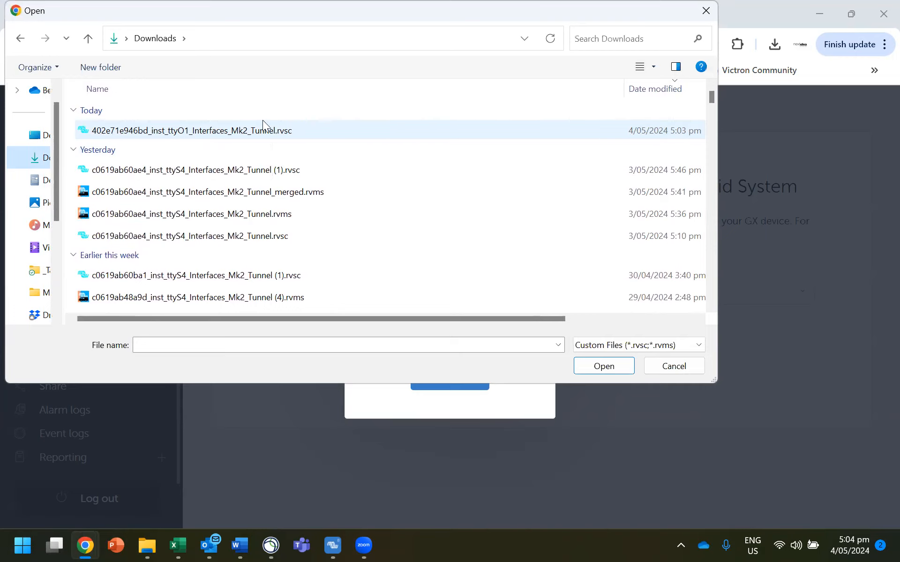
double_click(116, 130)
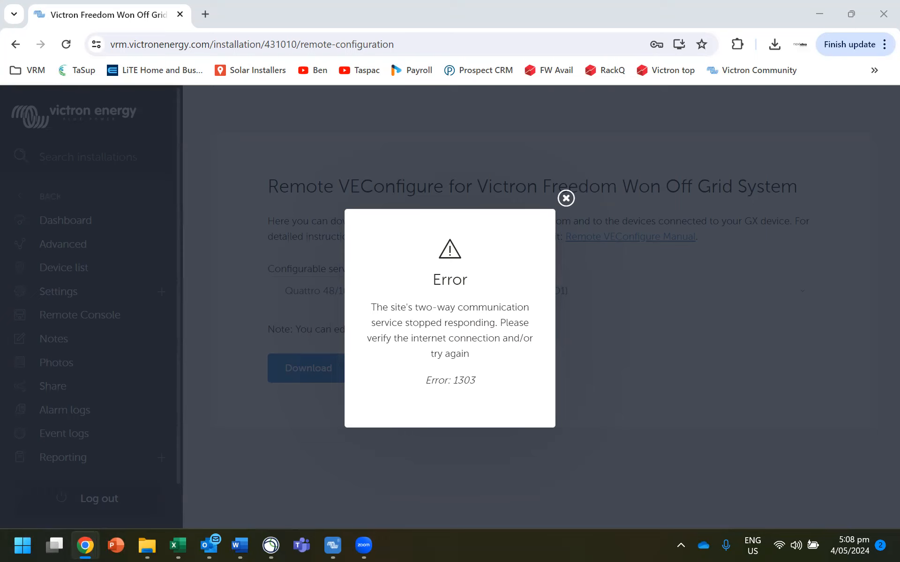
click(566, 198)
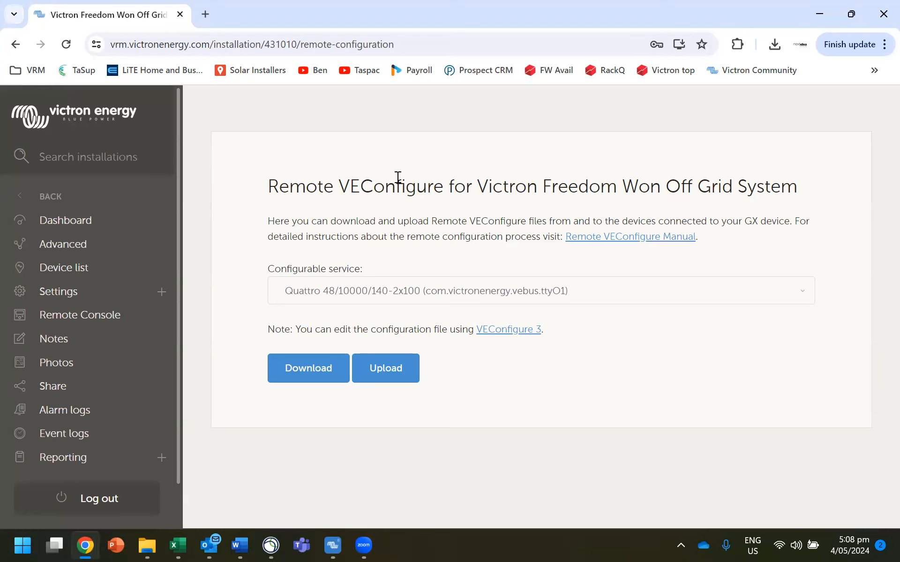
Step: Check the installation's last update on the dashboard and when each device was last seen in the device list
click(64, 227)
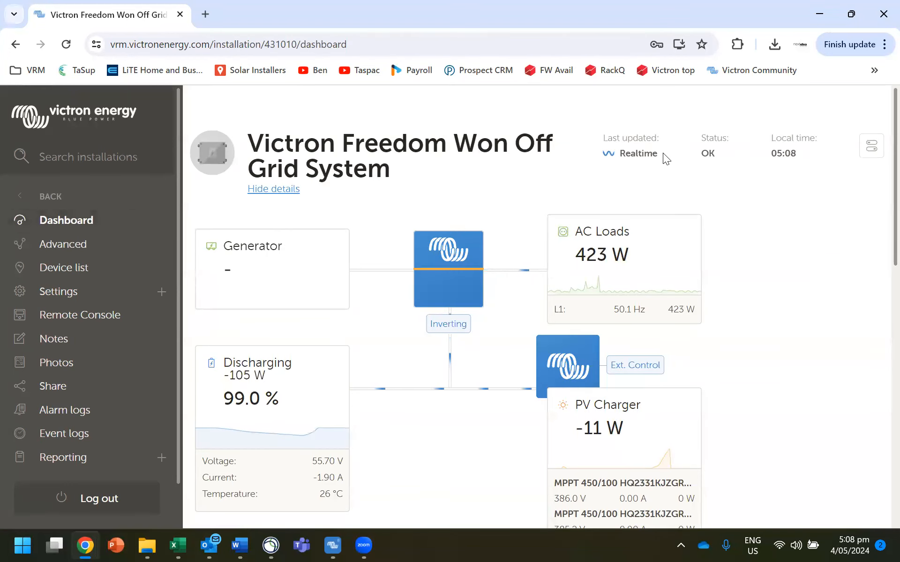
drag(663, 153, 603, 157)
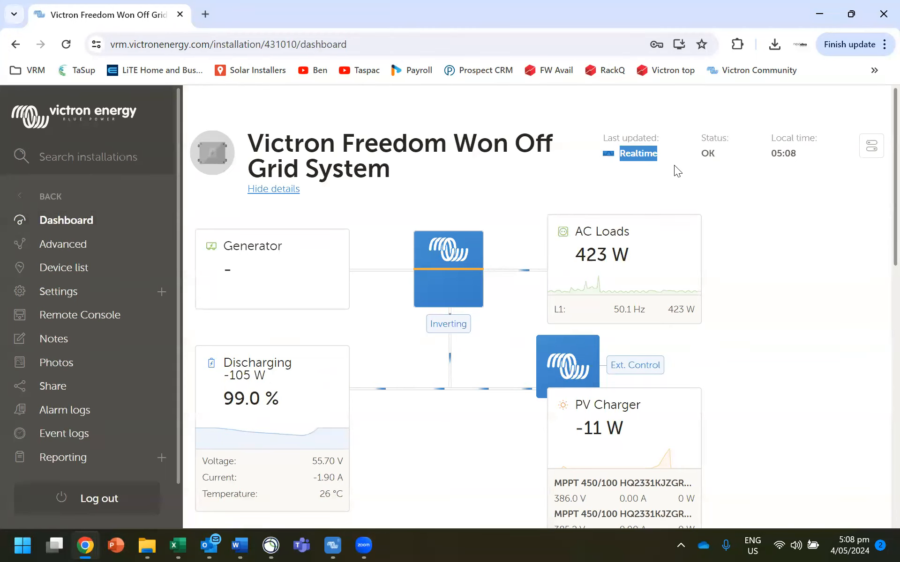
click(643, 137)
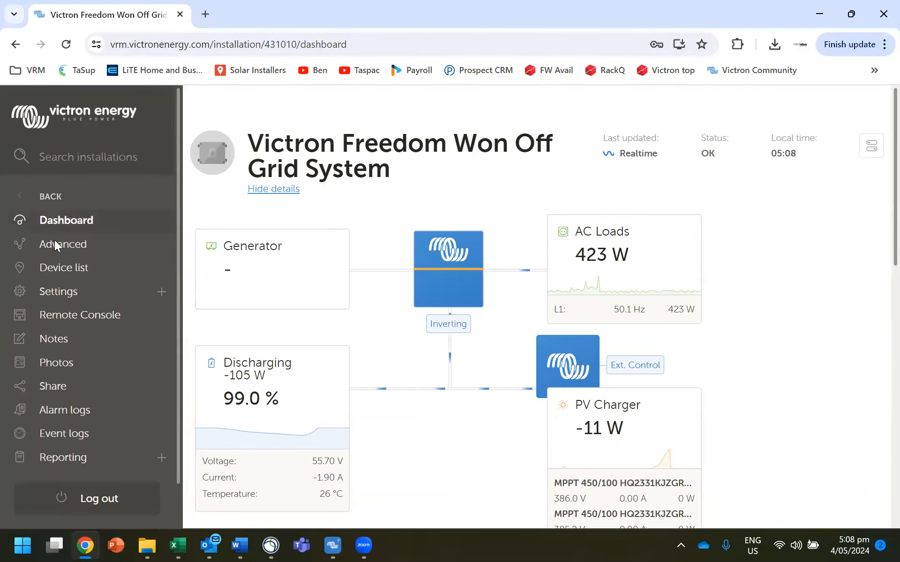
click(64, 274)
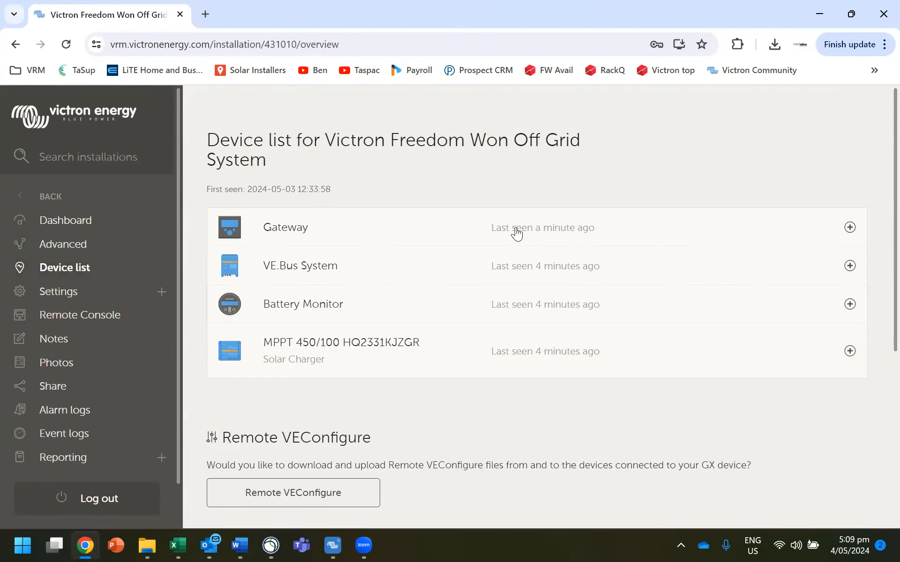
click(78, 227)
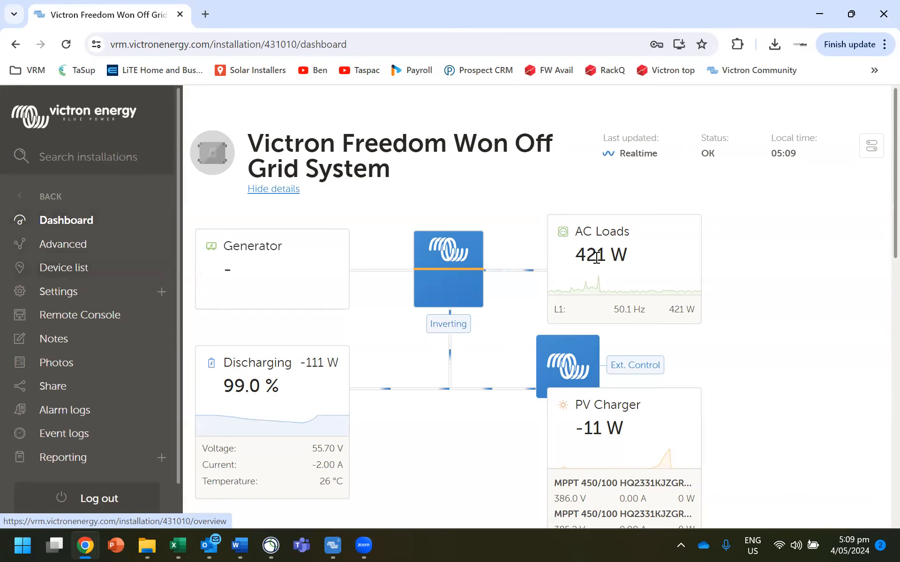
Step: Download the Quattro 48/10000/140-2x100 configuration file again from the device list's Remote VEConfigure page
click(68, 270)
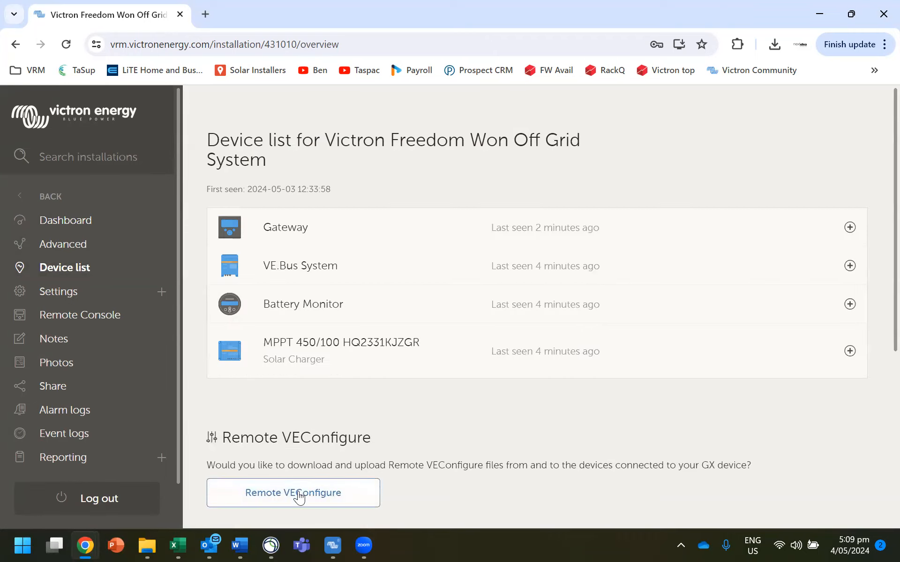
click(298, 493)
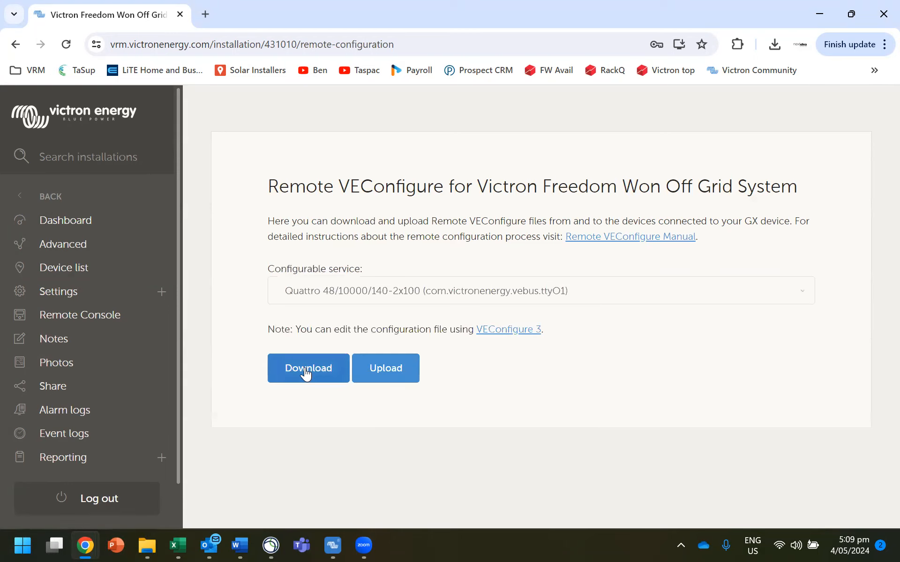
click(306, 371)
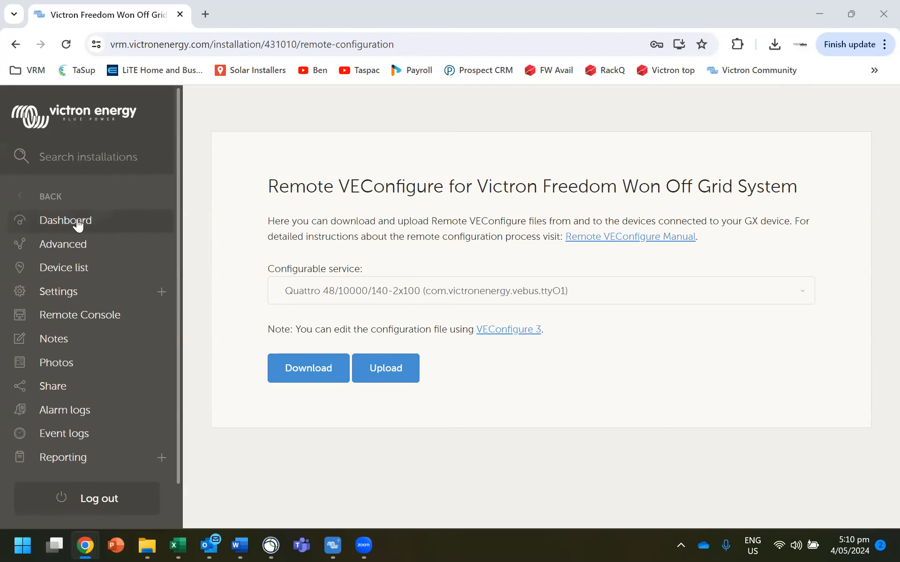
Step: Return to the installation's dashboard to check its last update and status
click(61, 228)
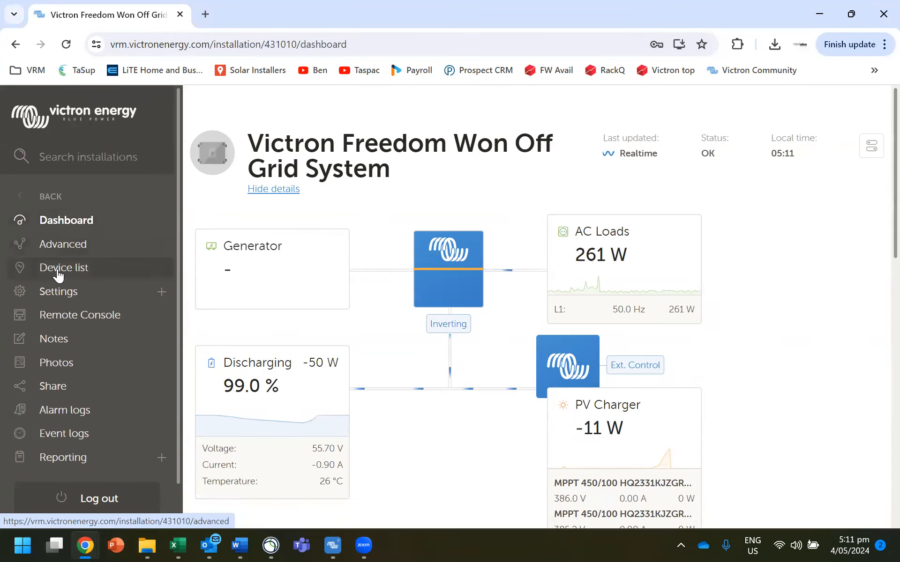
click(22, 545)
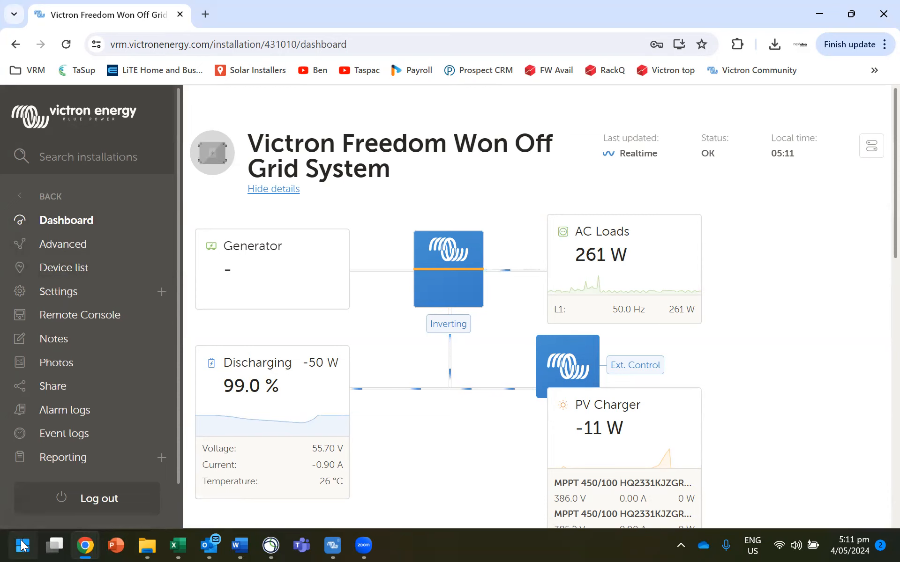
text(v)
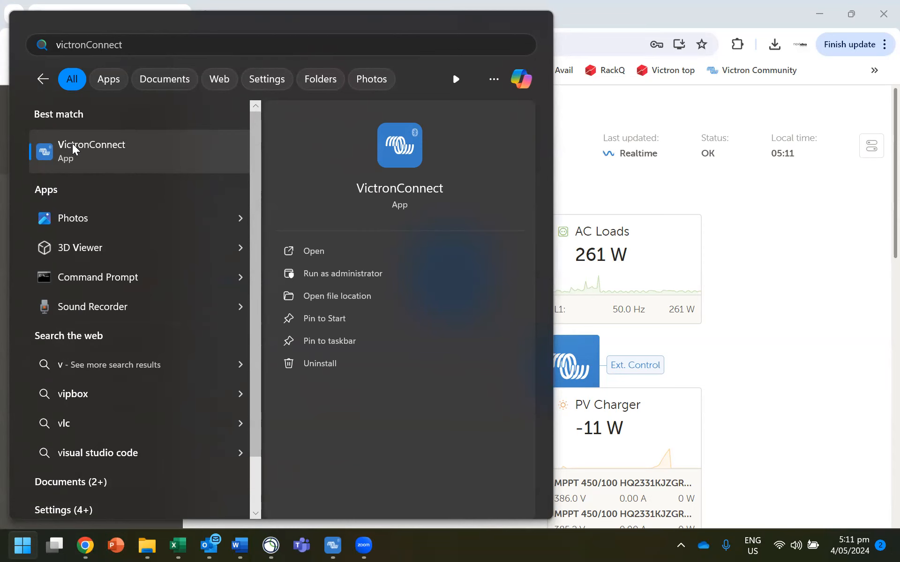
key(BackSpace)
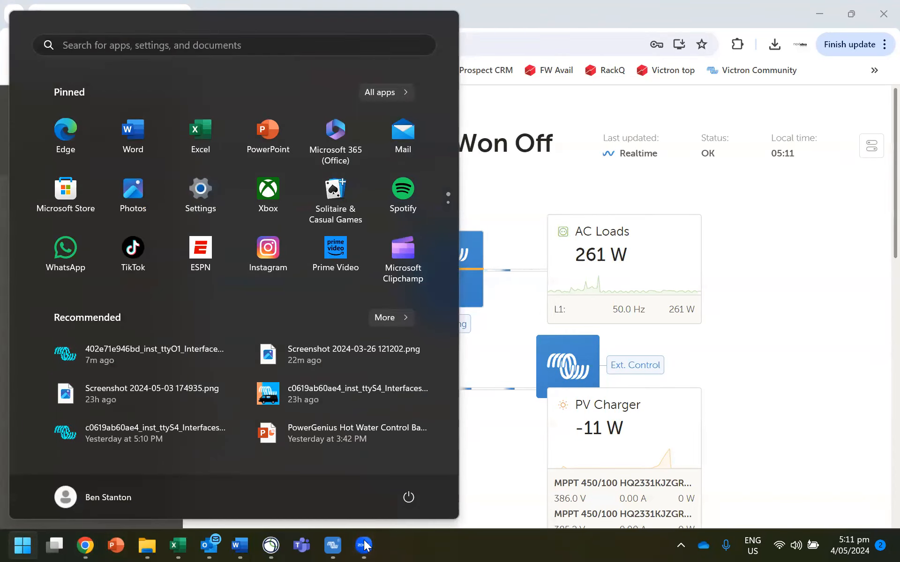
key(Escape)
click(364, 546)
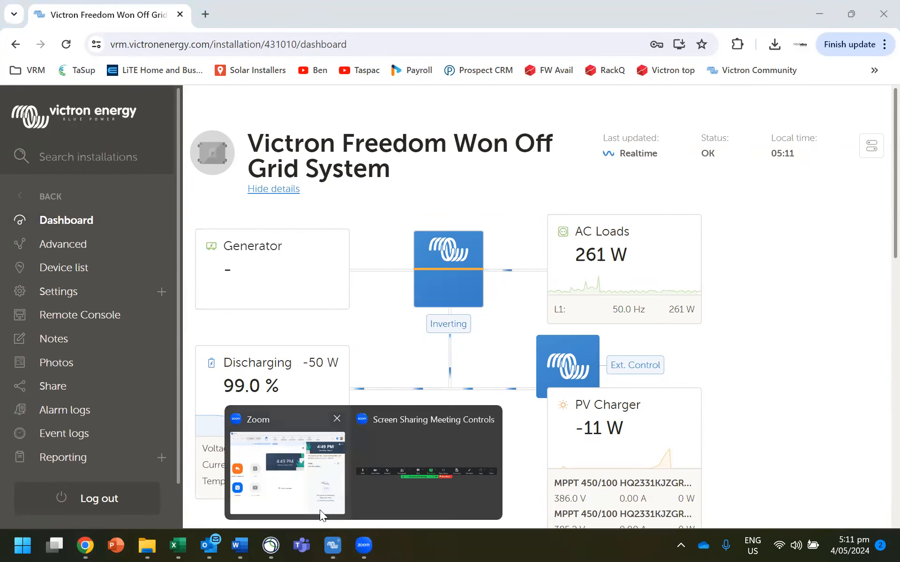
Step: Switch to VictronConnect and examine the status readings of the MPPT 450/100 in the Victron Freedom Won Off Grid System
click(333, 545)
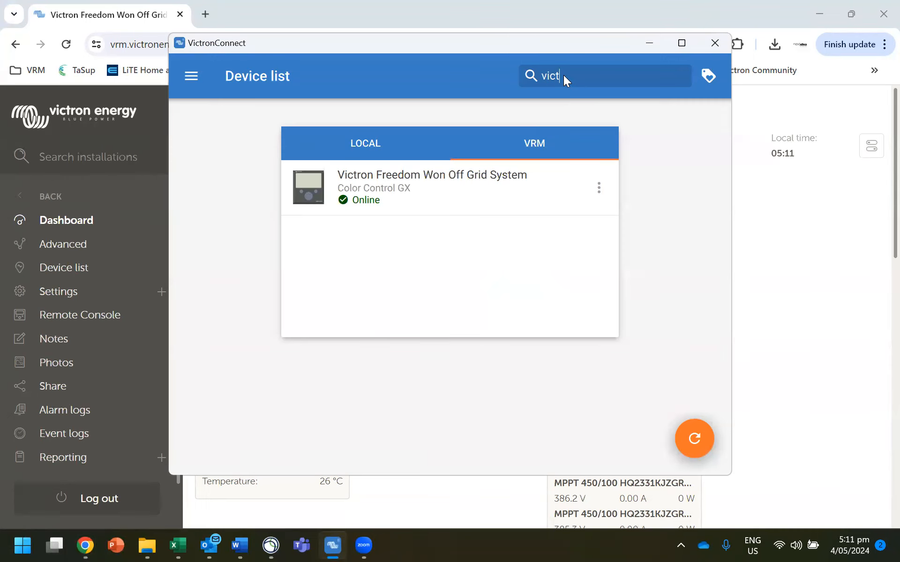
click(377, 180)
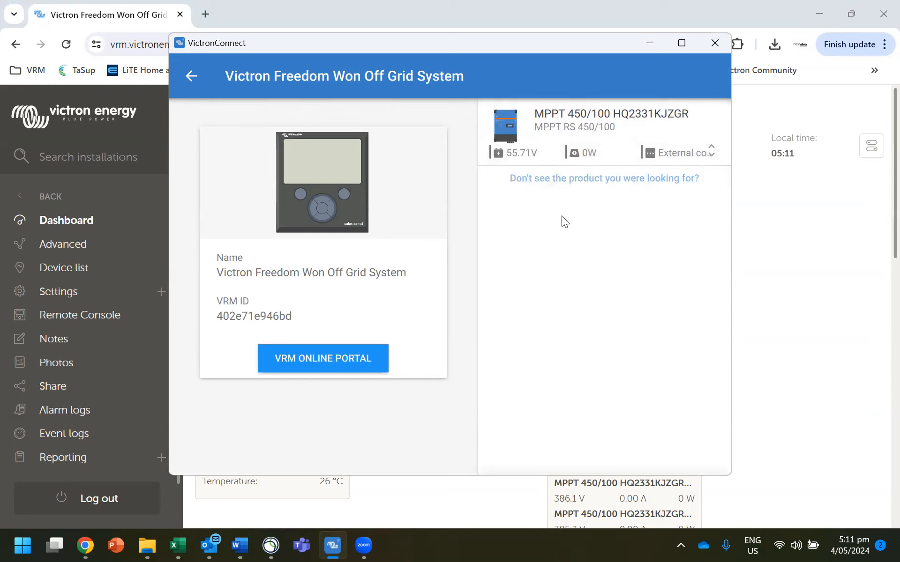
click(553, 117)
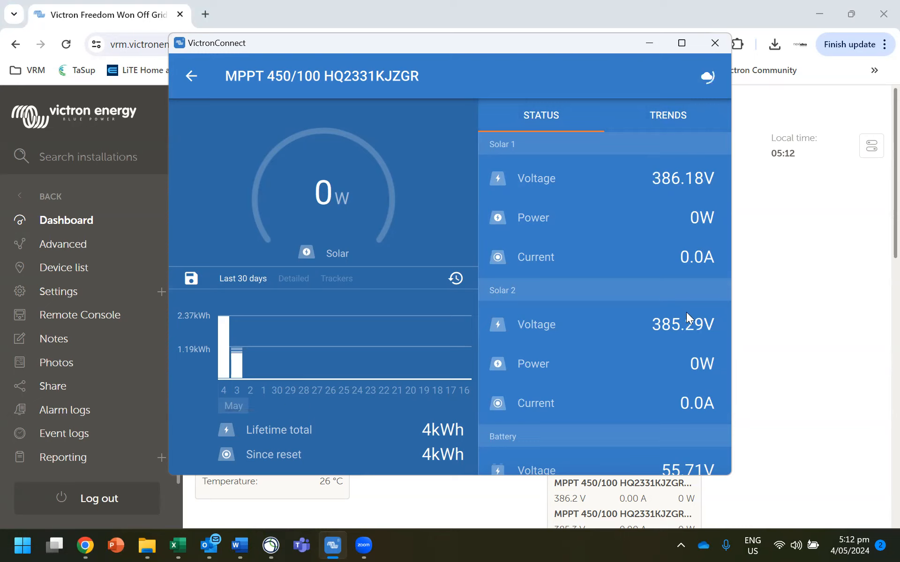
scroll(673, 326, down, 5)
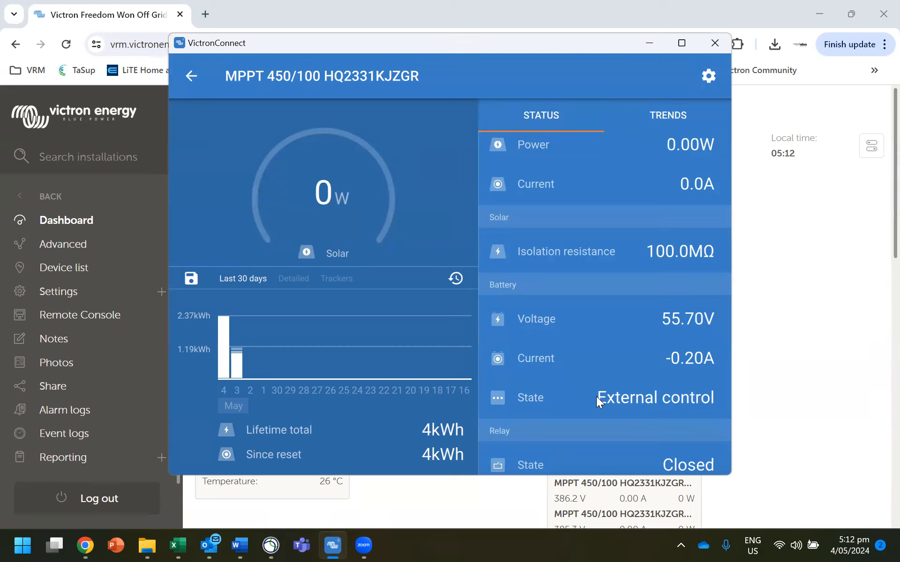
Step: Examine the MPPT's battery settings, including the battery preset and remote mode options, without changing them
click(707, 76)
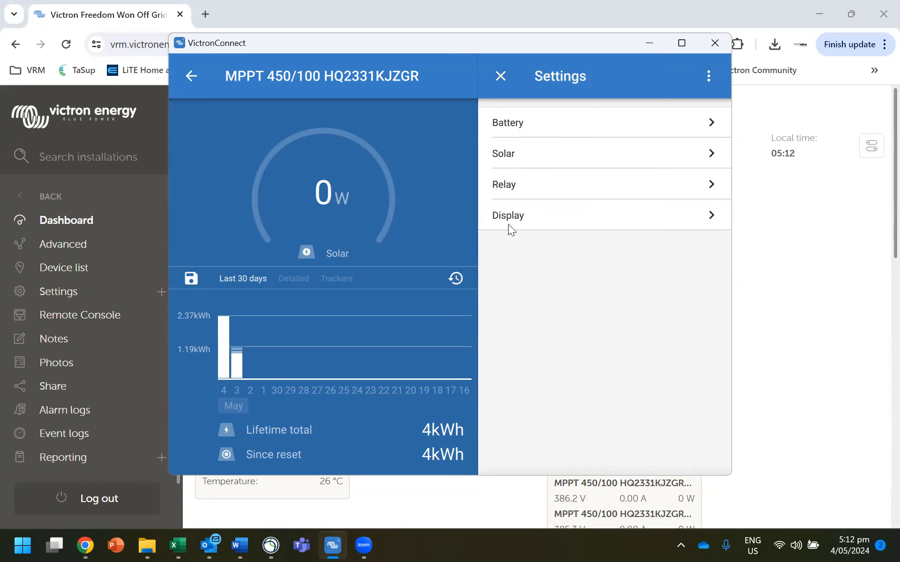
click(516, 125)
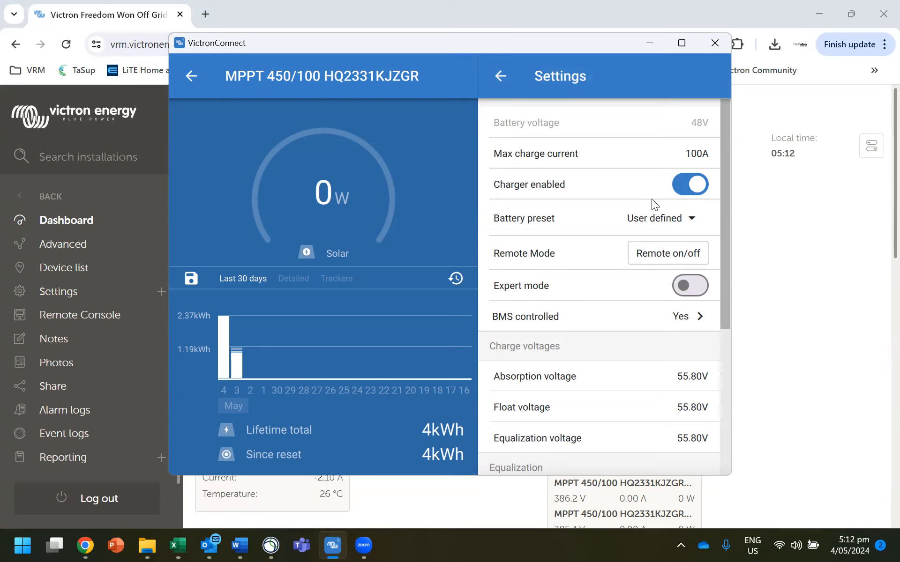
click(692, 218)
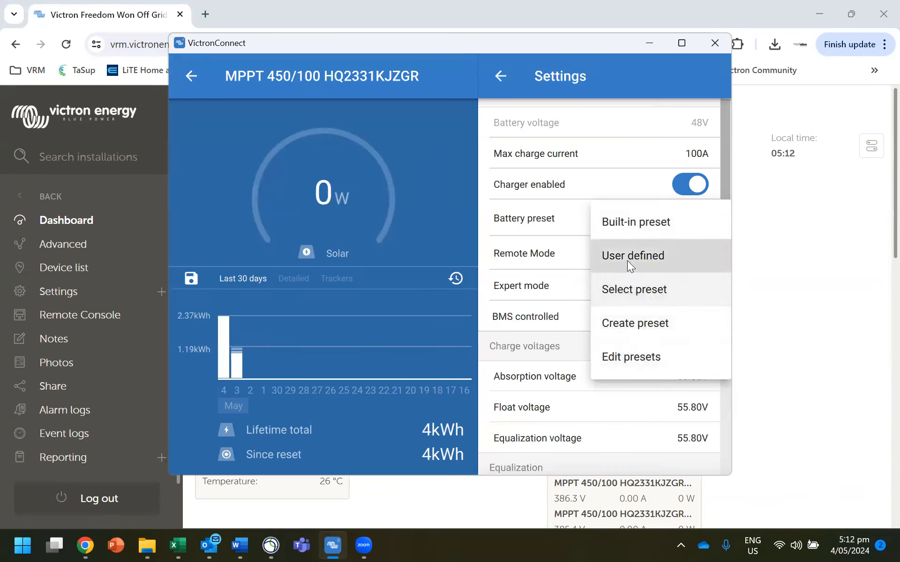
click(515, 223)
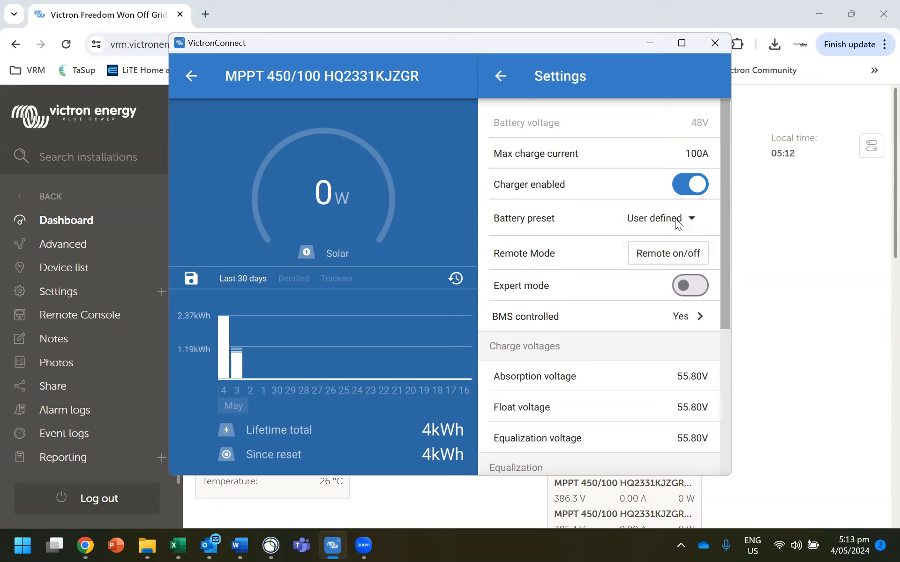
click(648, 253)
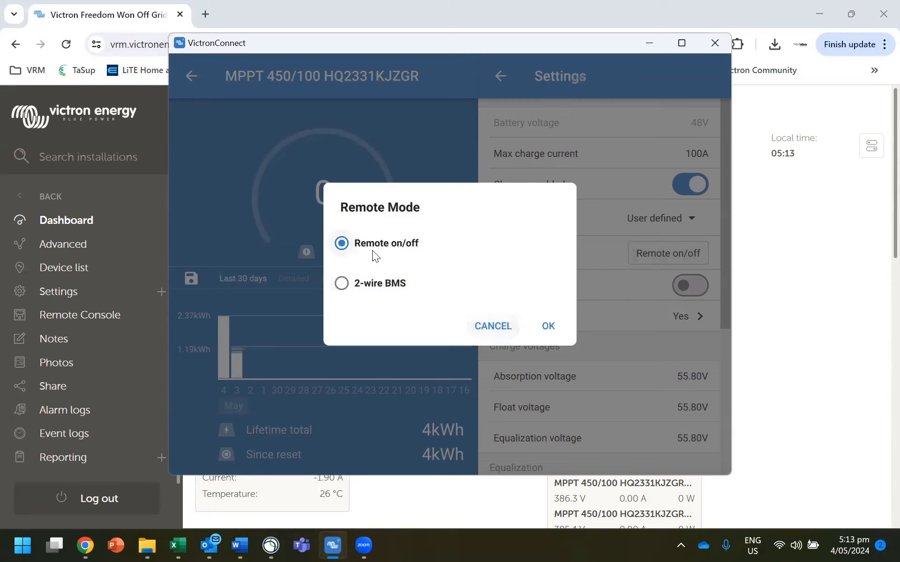
click(502, 328)
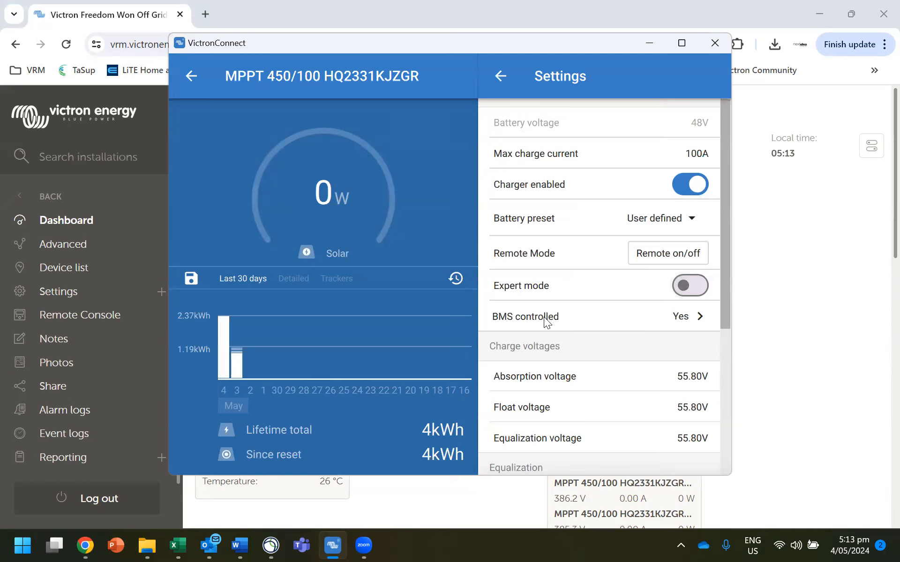
Step: Reset the MPPT charger's BMS control and return to its battery settings
click(687, 317)
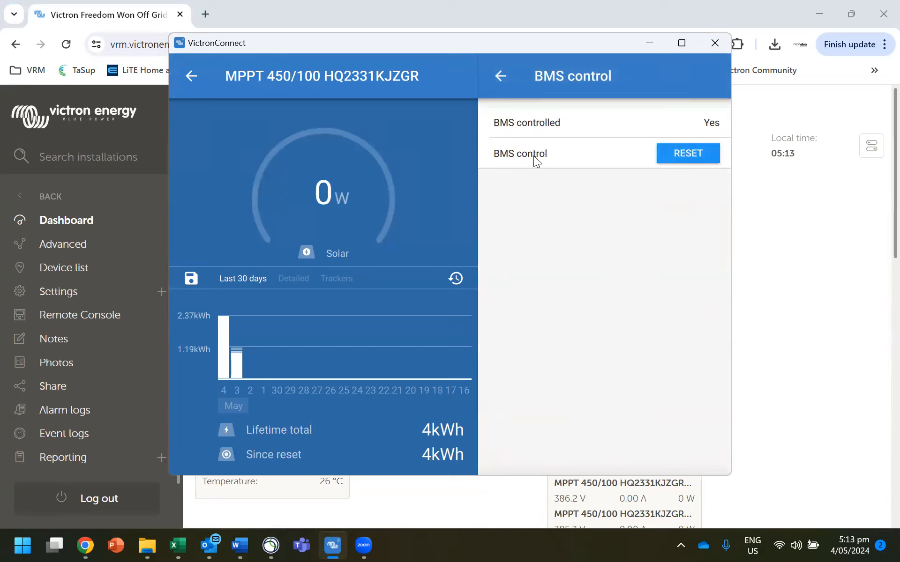
click(689, 153)
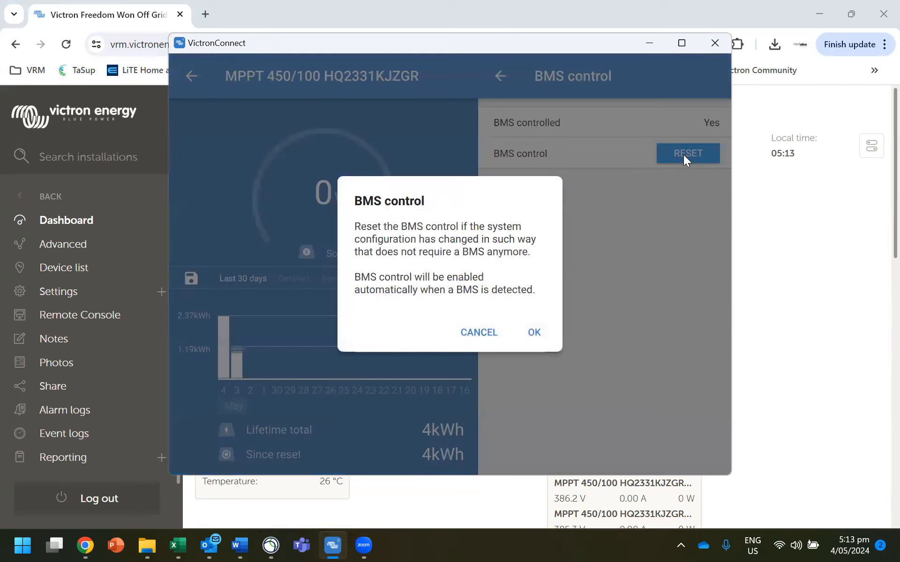
click(537, 333)
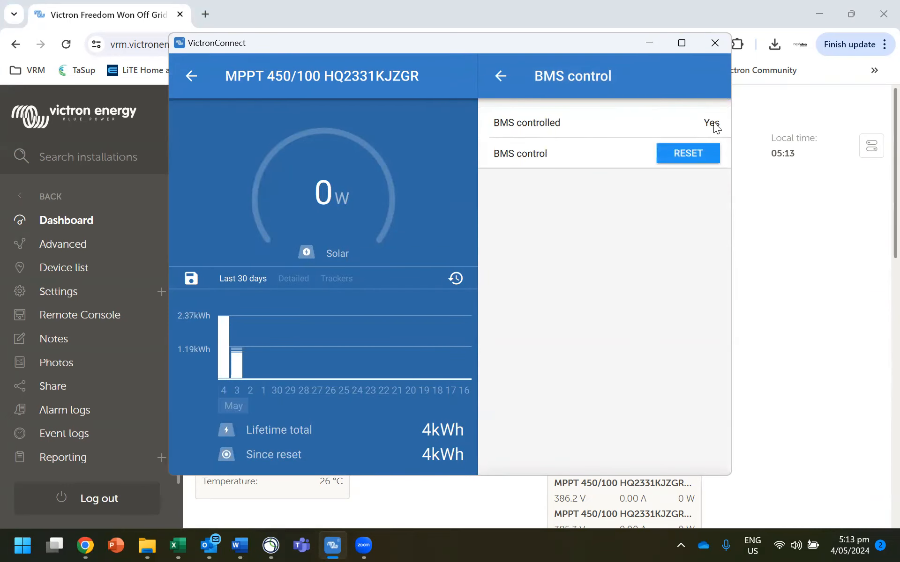
click(695, 157)
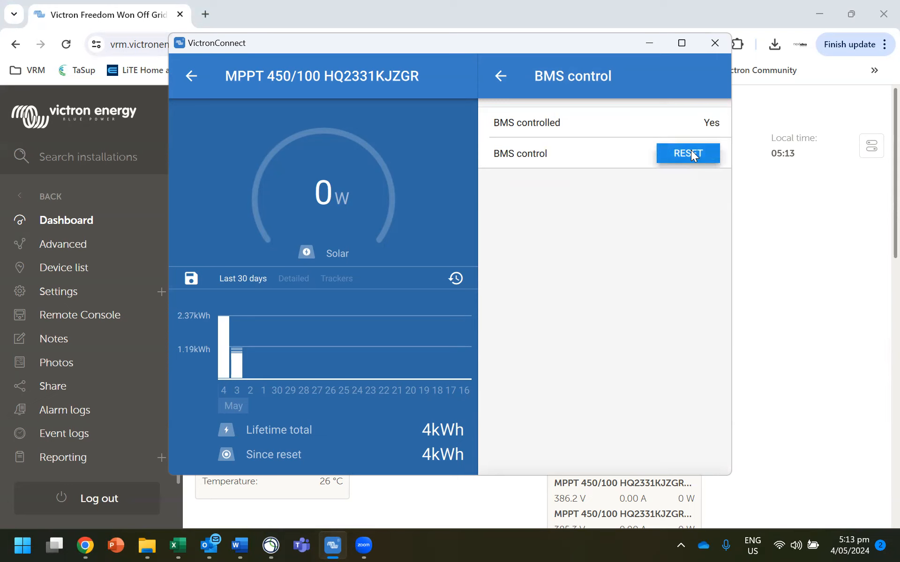
click(537, 333)
click(685, 152)
click(532, 334)
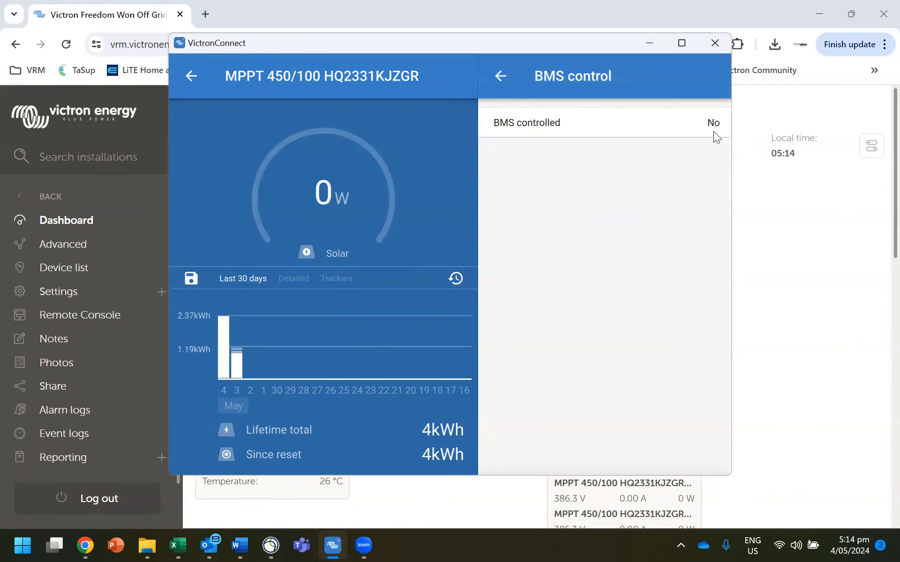
click(500, 76)
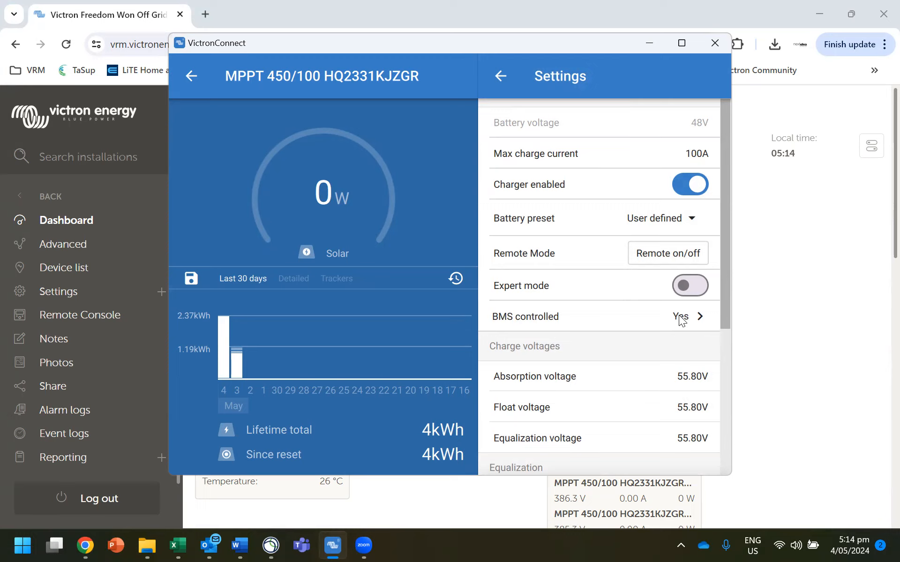
drag(727, 318, 723, 395)
click(682, 218)
double_click(432, 261)
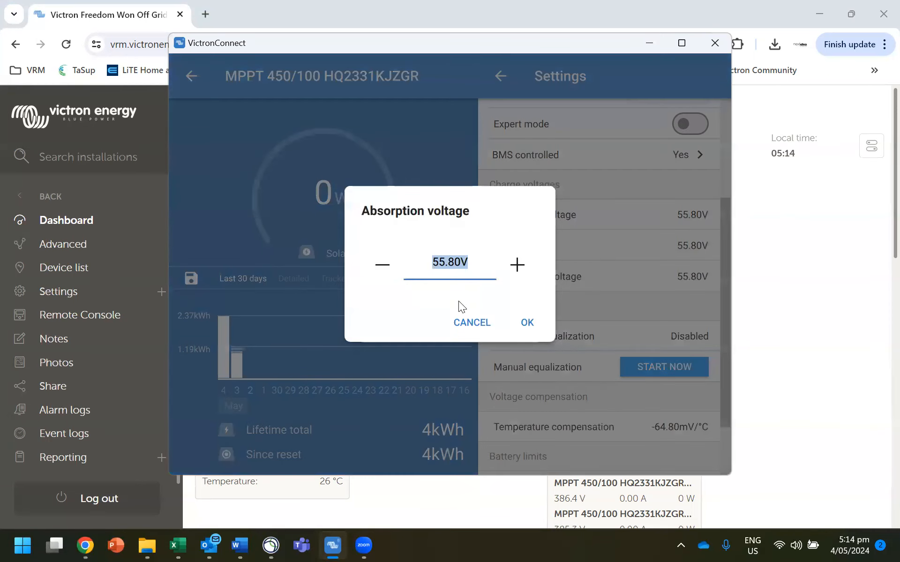
click(470, 323)
click(686, 214)
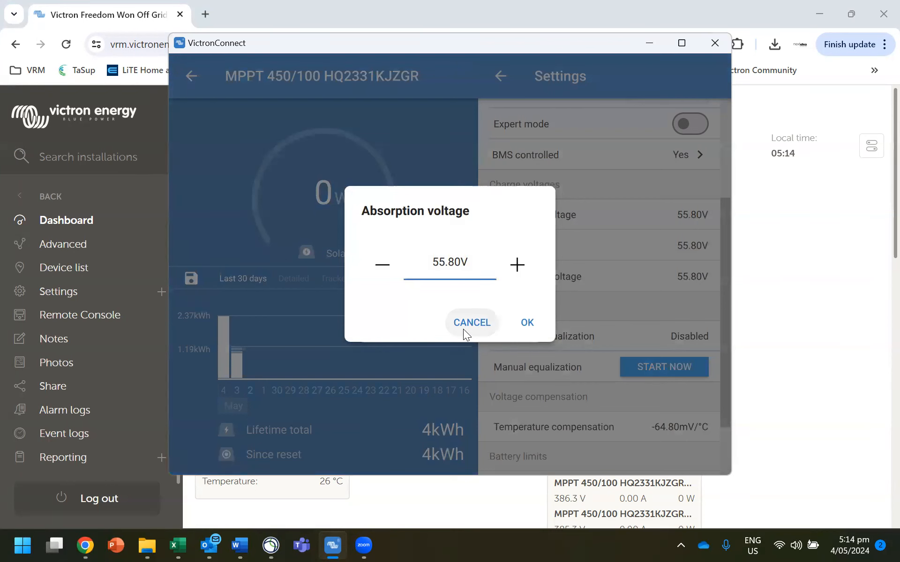
click(469, 323)
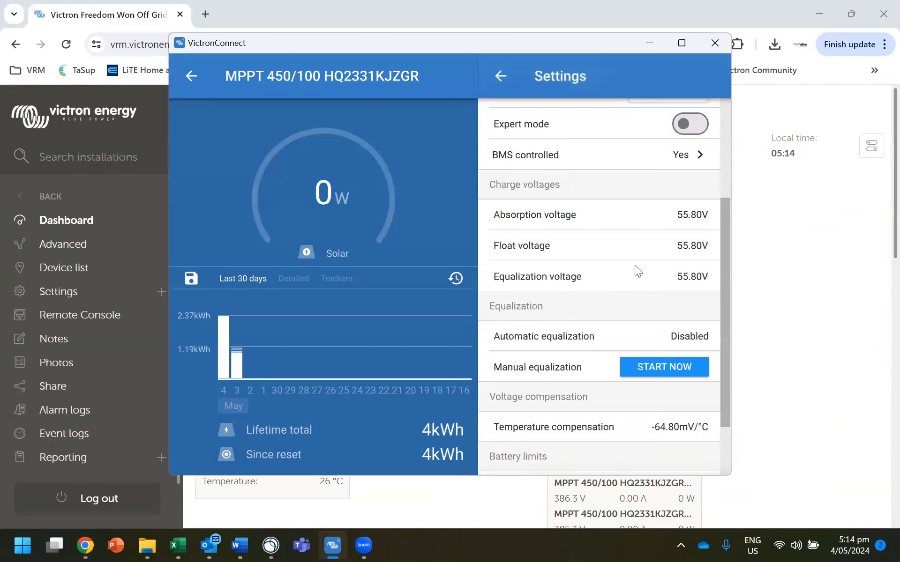
Step: Set the MPPT's float voltage to 55.6 V
click(685, 248)
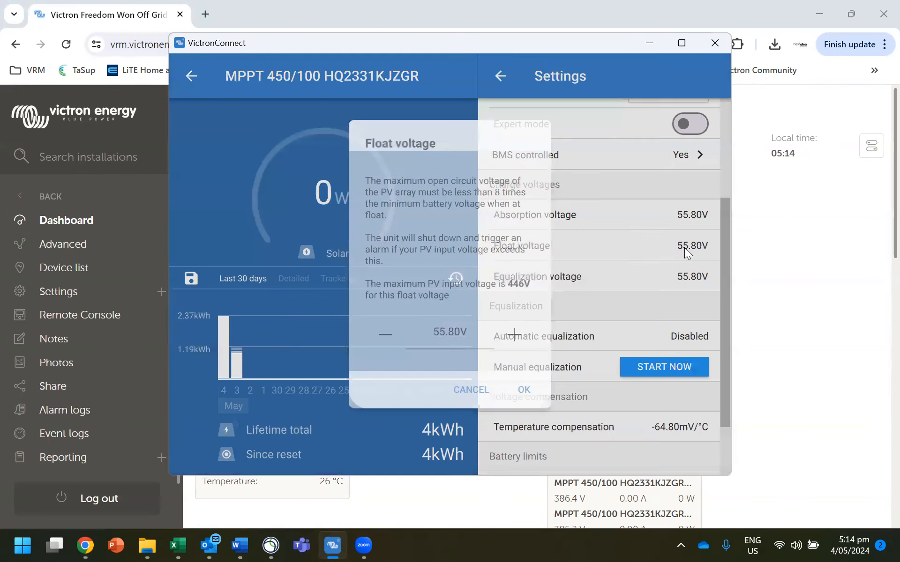
double_click(444, 336)
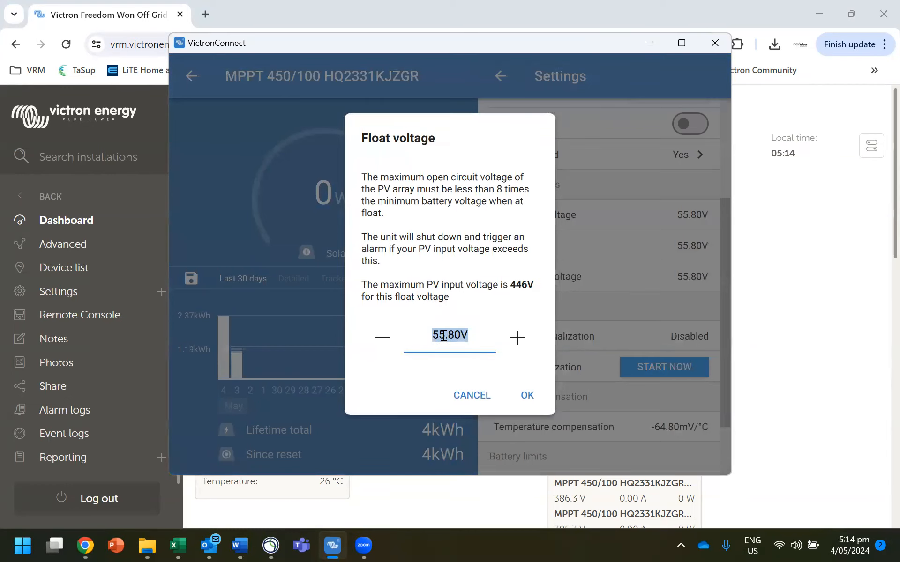
text(55.6)
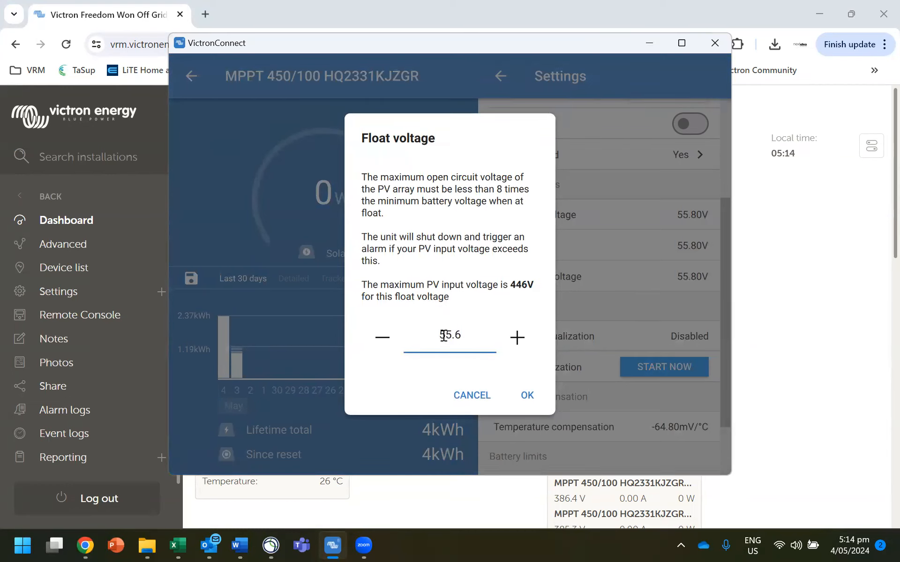
click(530, 397)
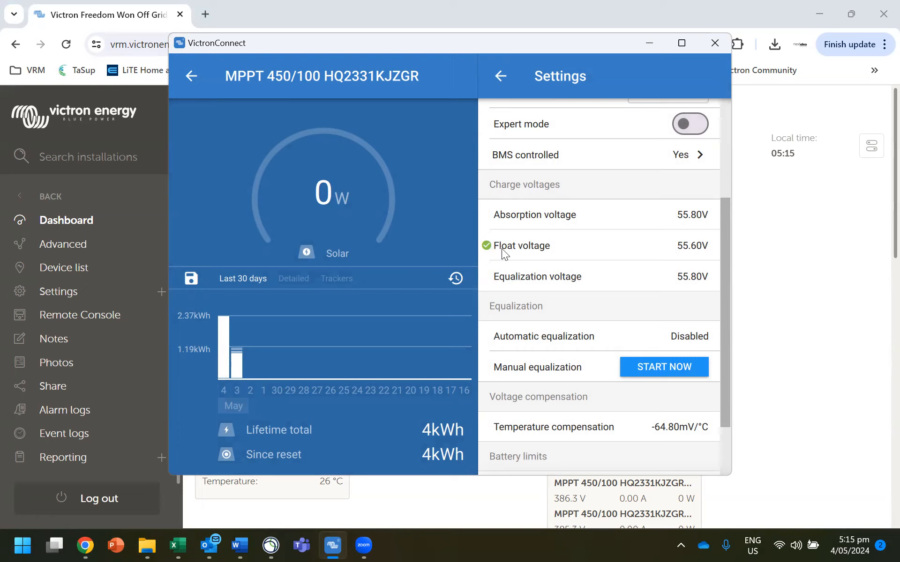
Step: Set the MPPT's float voltage to 55.8 V
click(694, 248)
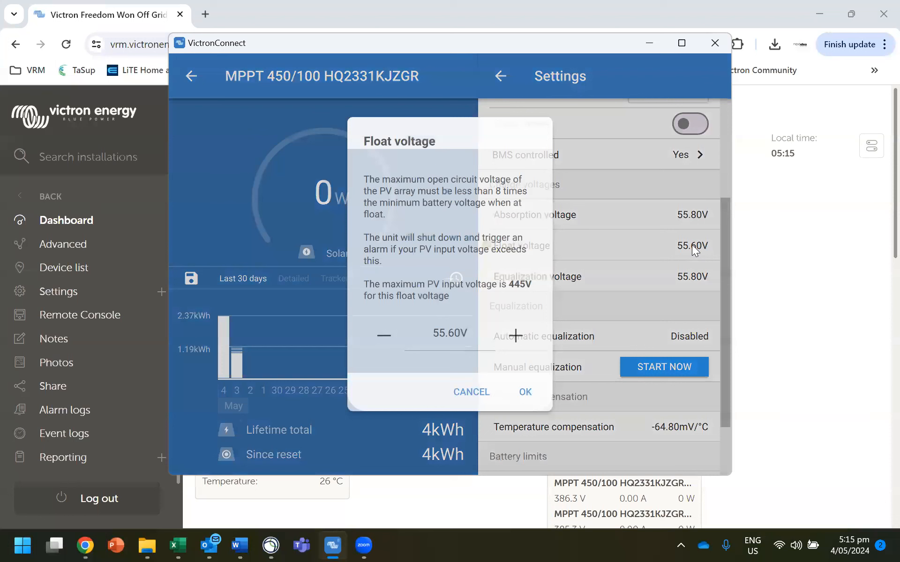
double_click(443, 337)
text(55.8)
key(Return)
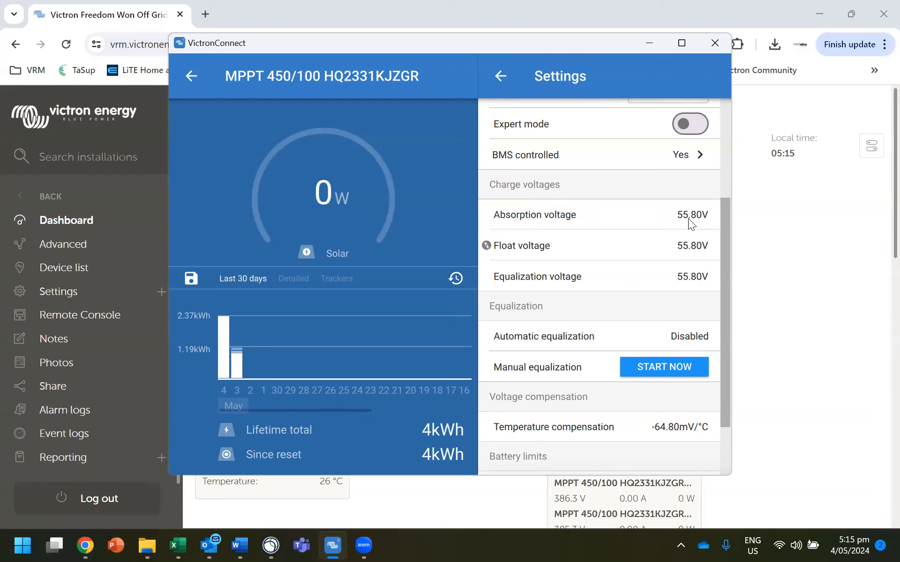
Step: Disable temperature compensation in the MPPT's voltage compensation settings
scroll(684, 280, down, 3)
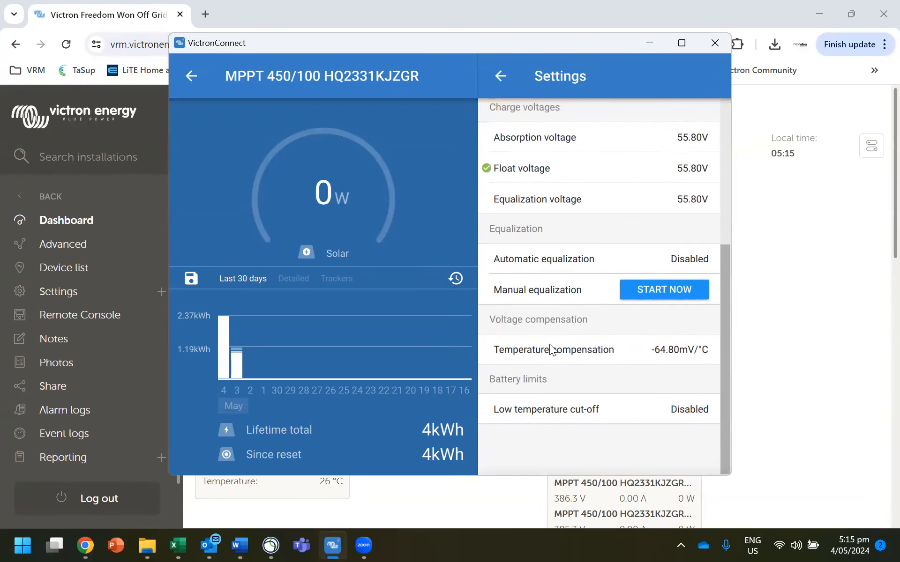
click(668, 349)
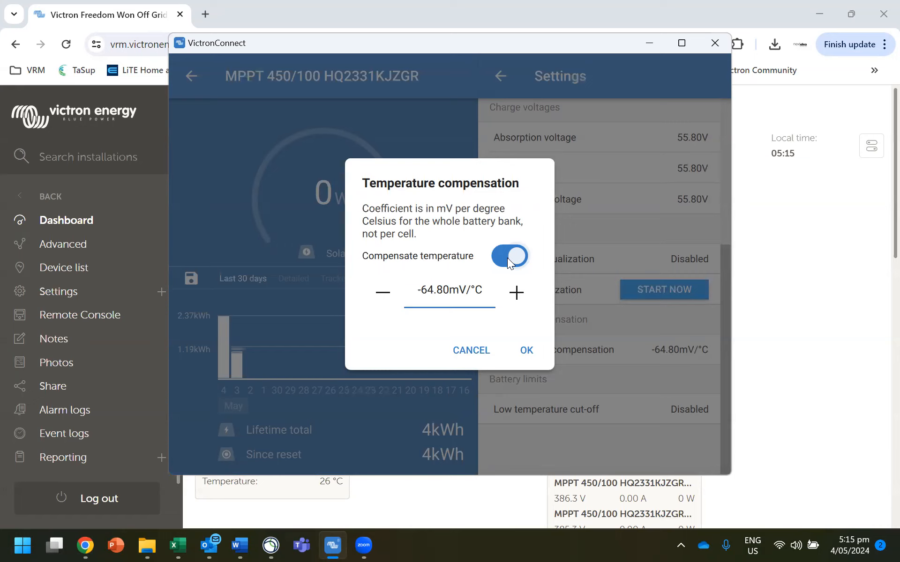
click(507, 258)
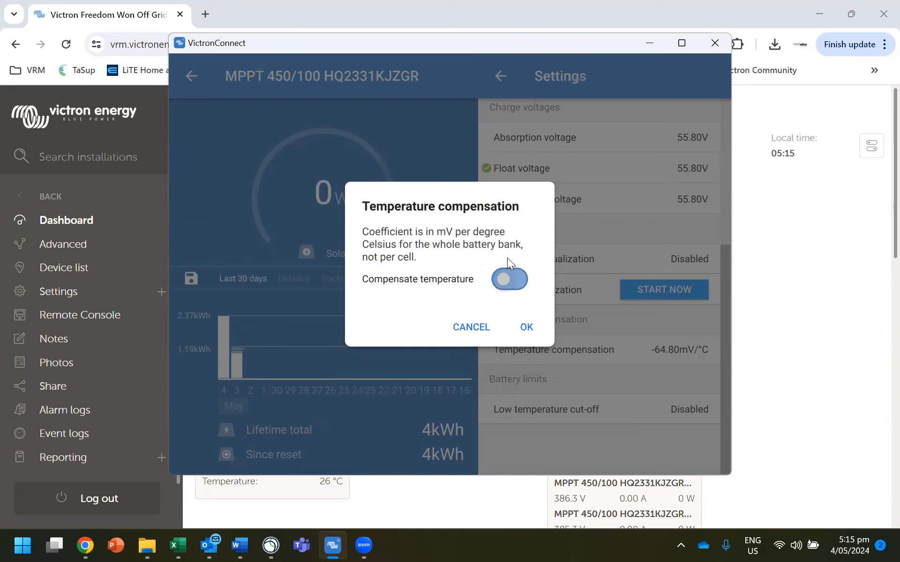
click(527, 328)
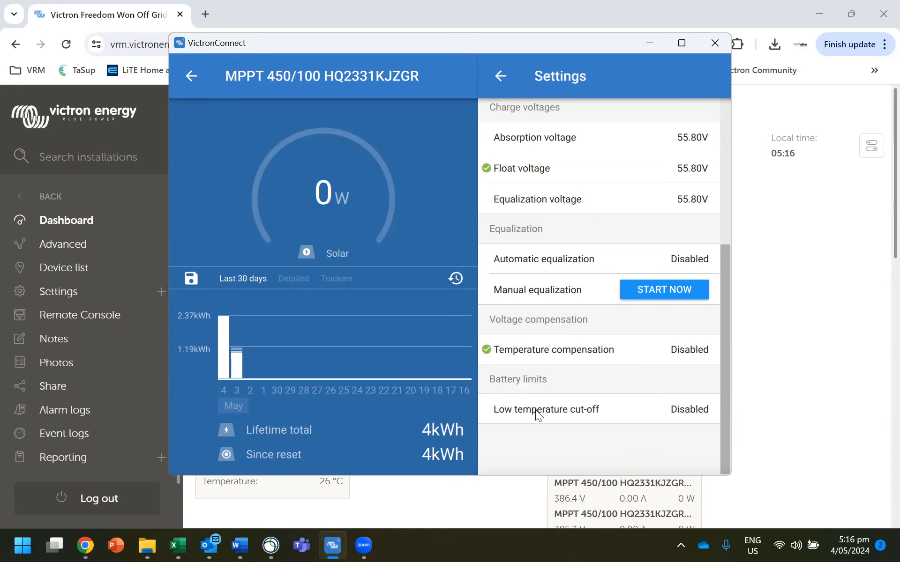
Step: Enable the MPPT's low temperature cut-off at 5 °C and return to the main settings list
click(597, 409)
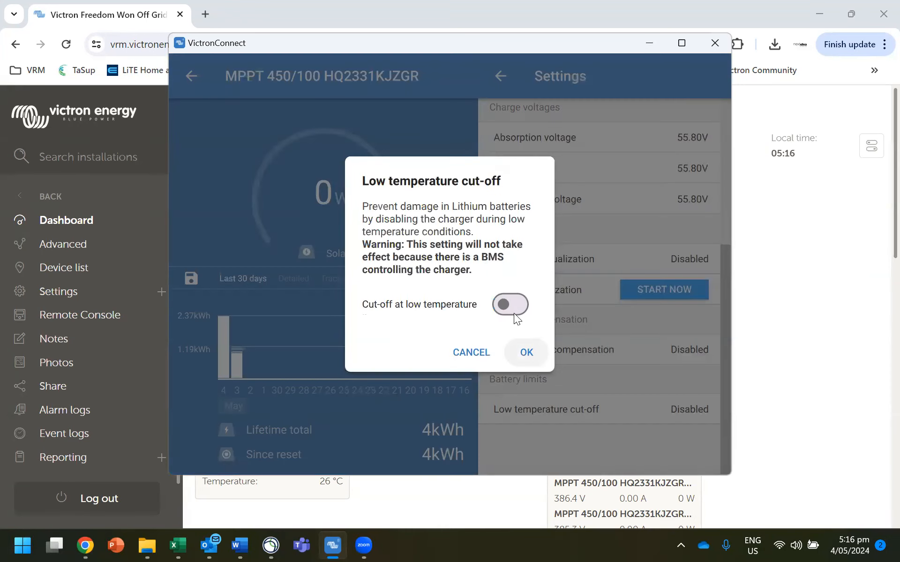
click(513, 305)
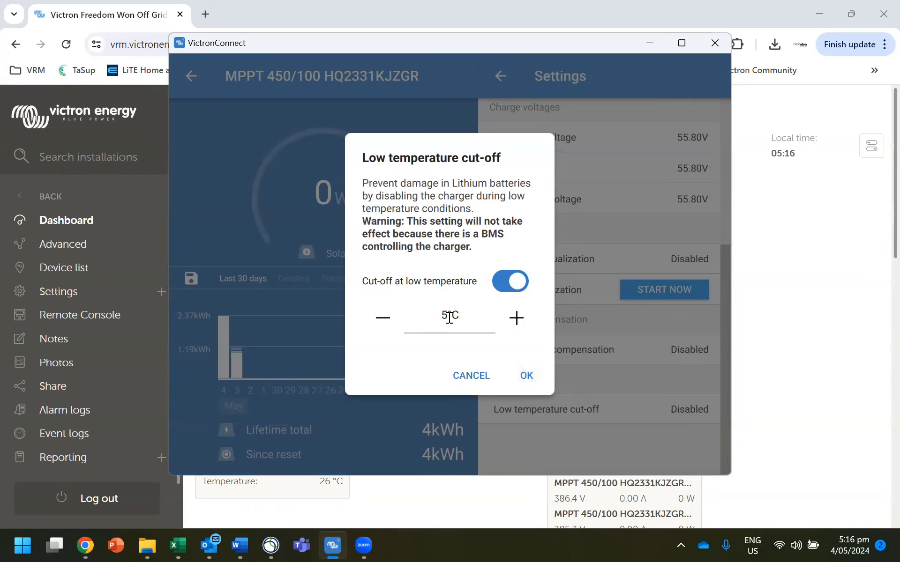
click(529, 376)
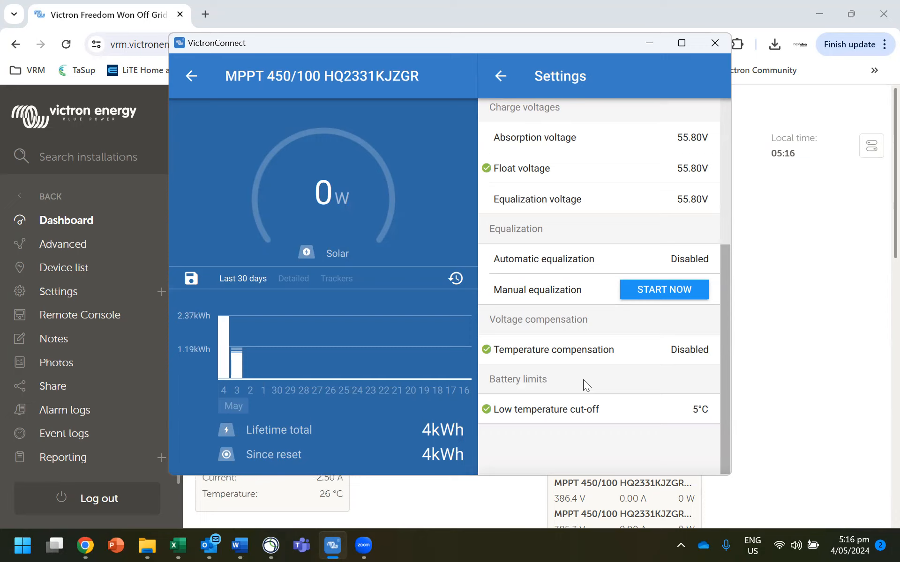
scroll(706, 340, up, 5)
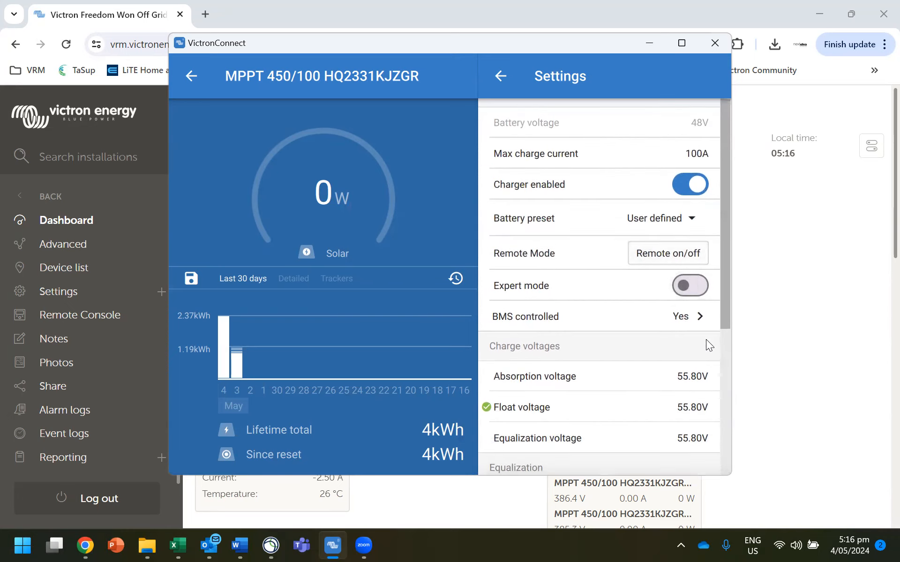
click(499, 73)
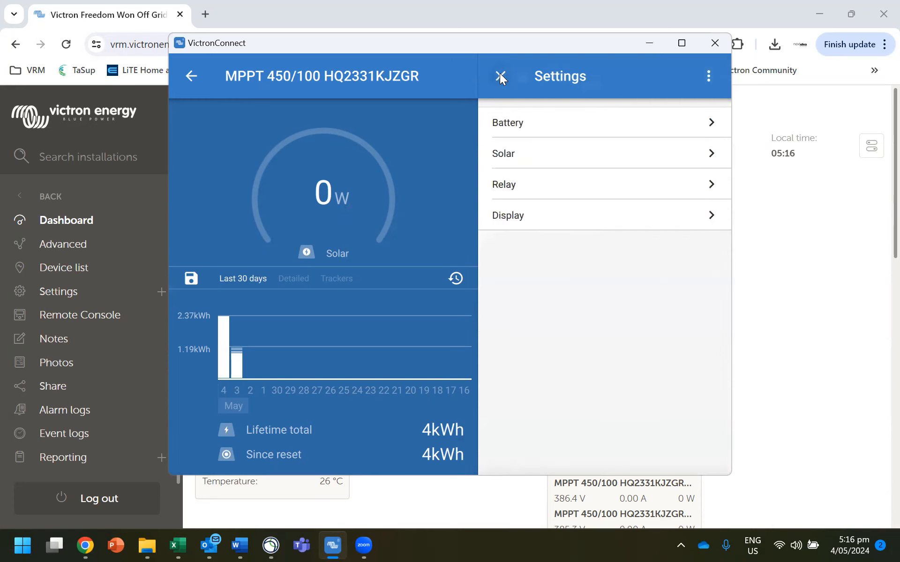
Step: Examine the temperature unit and backlight options in the MPPT's display settings without changing them
click(505, 217)
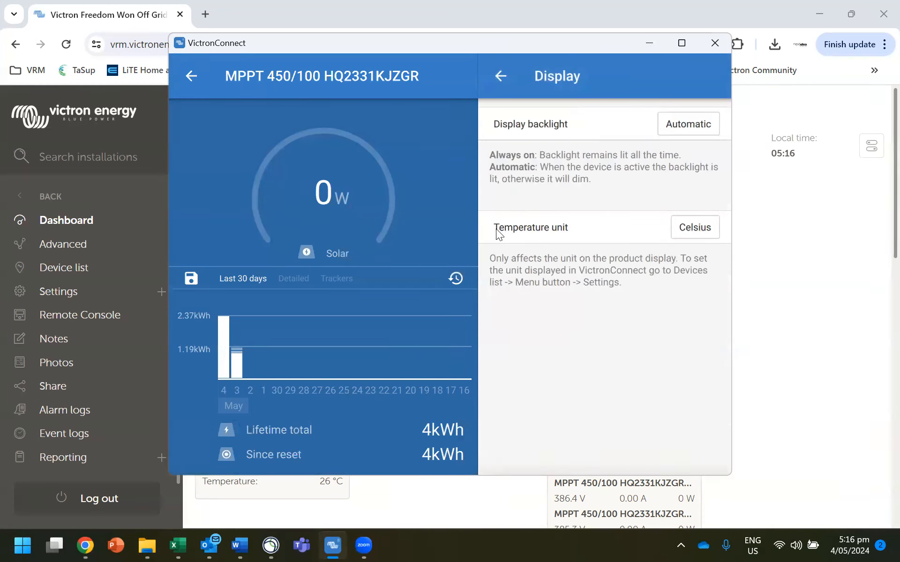
click(695, 228)
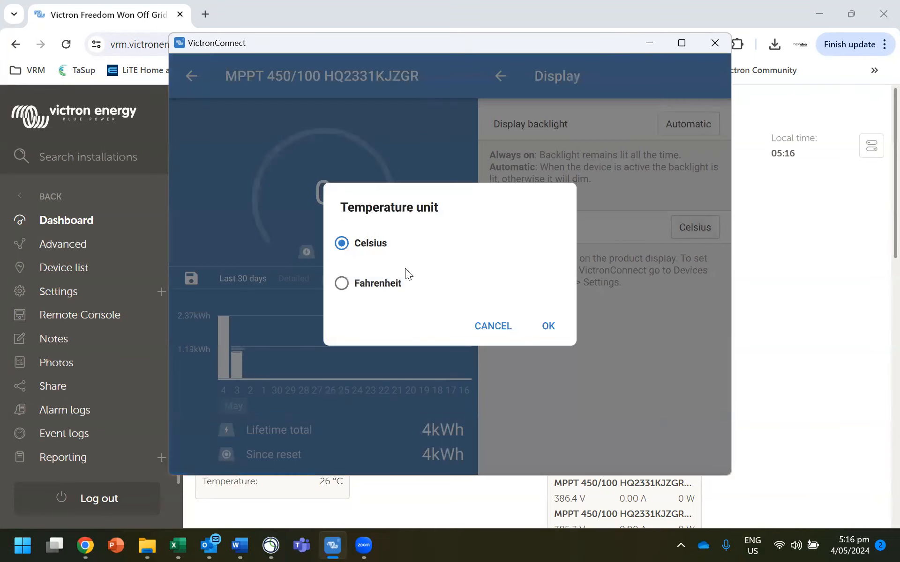
click(505, 320)
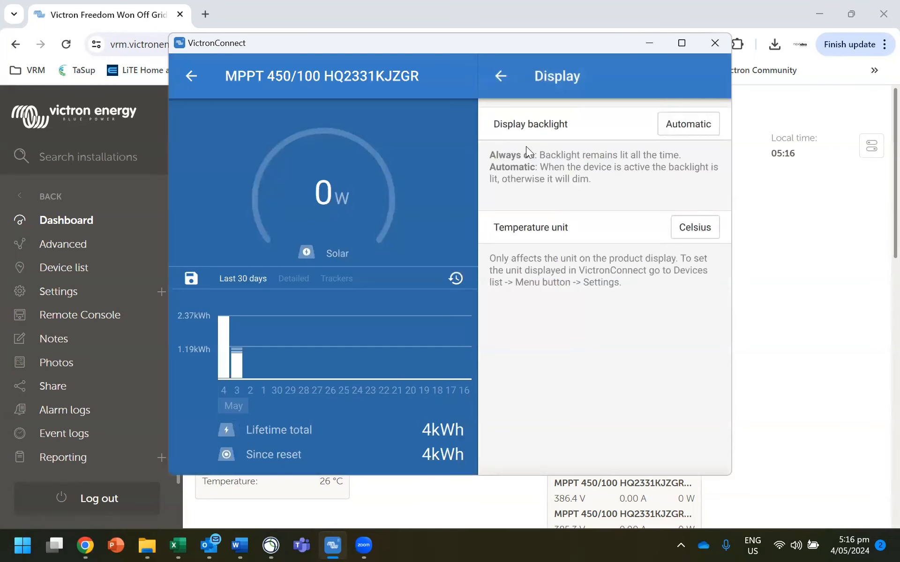
click(687, 125)
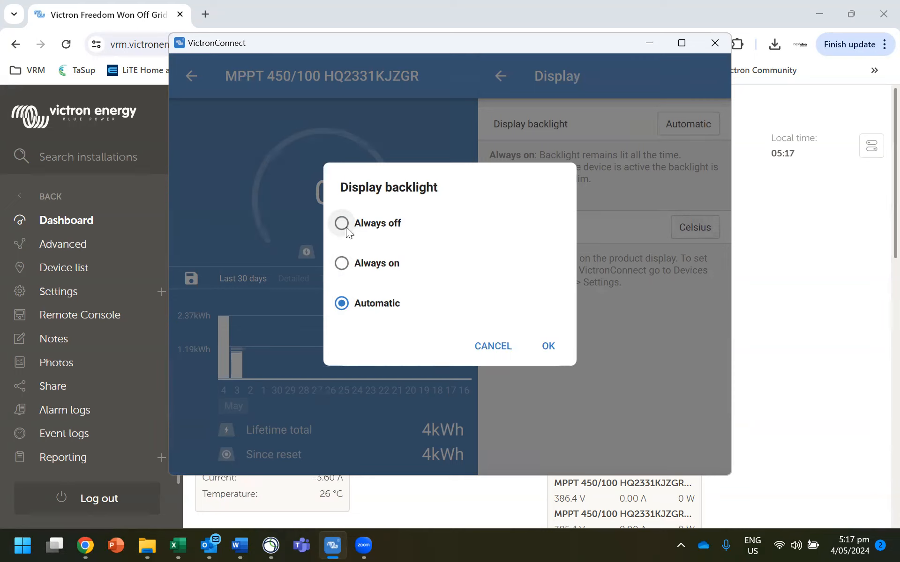
click(509, 346)
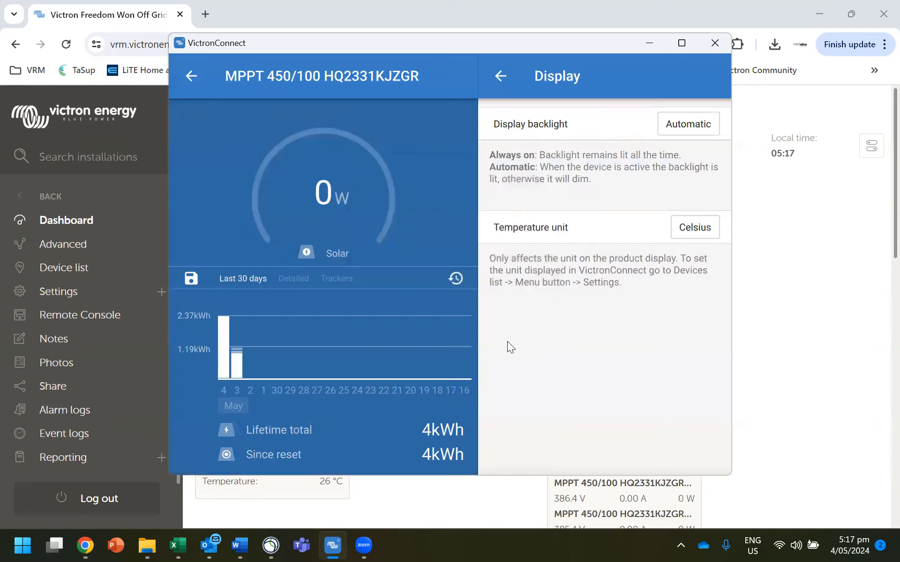
click(499, 79)
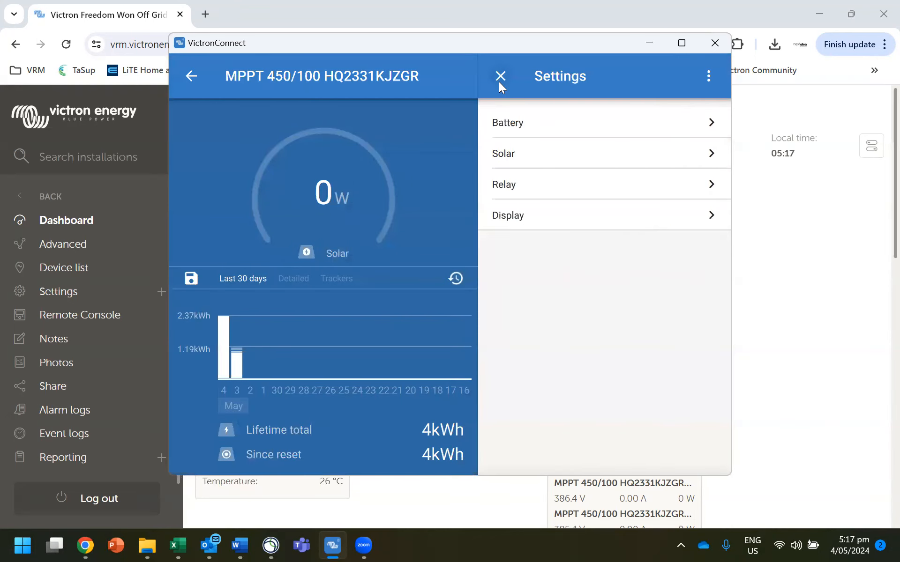
Step: Review the MPPT's relay settings and its solar settings for partial shading detection and tracker names
click(512, 185)
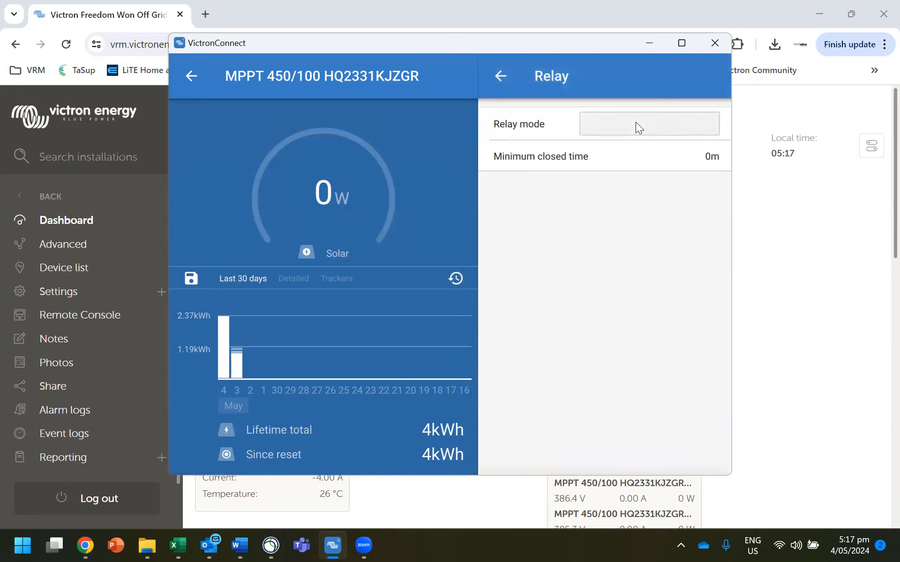
click(500, 75)
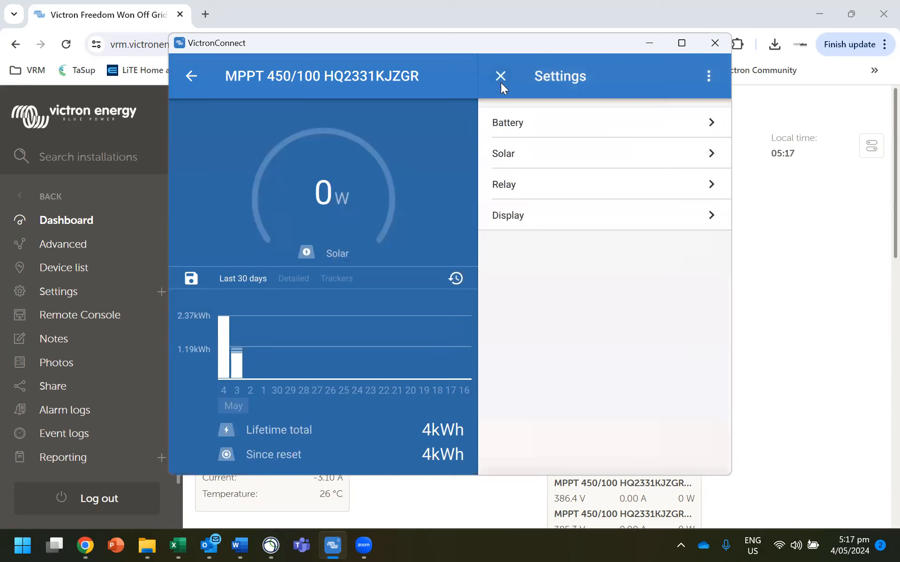
click(506, 153)
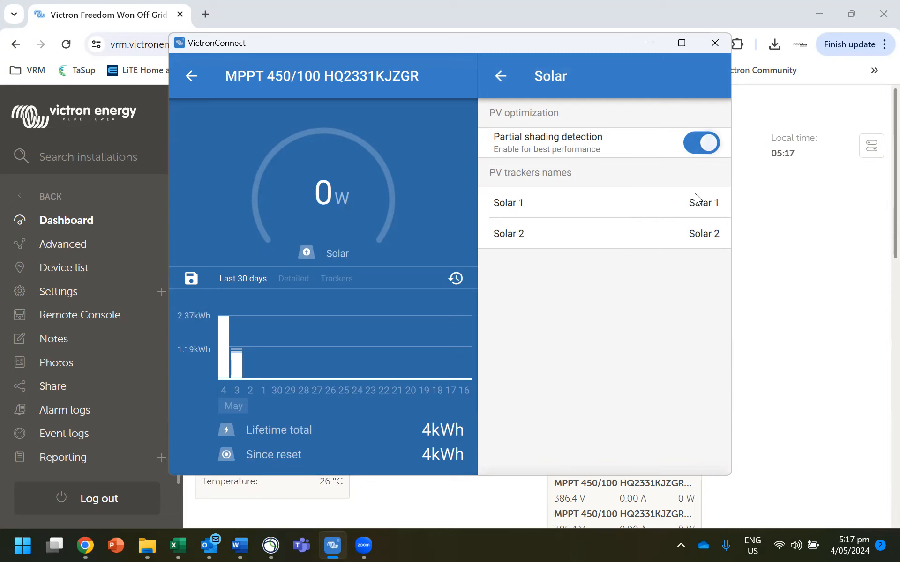
click(500, 76)
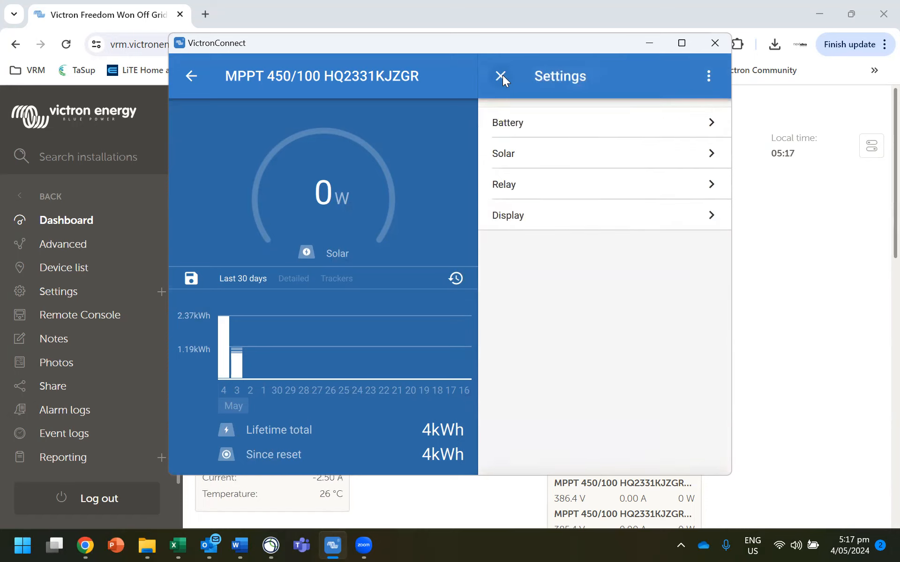
Step: Leave the MPPT's settings and device page, then close VictronConnect to return to the VRM dashboard
click(500, 76)
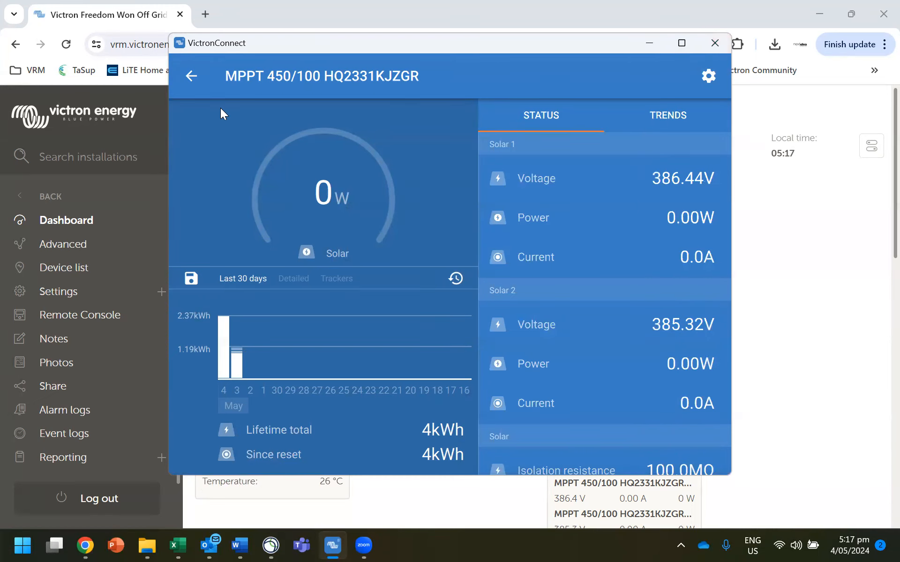
click(193, 77)
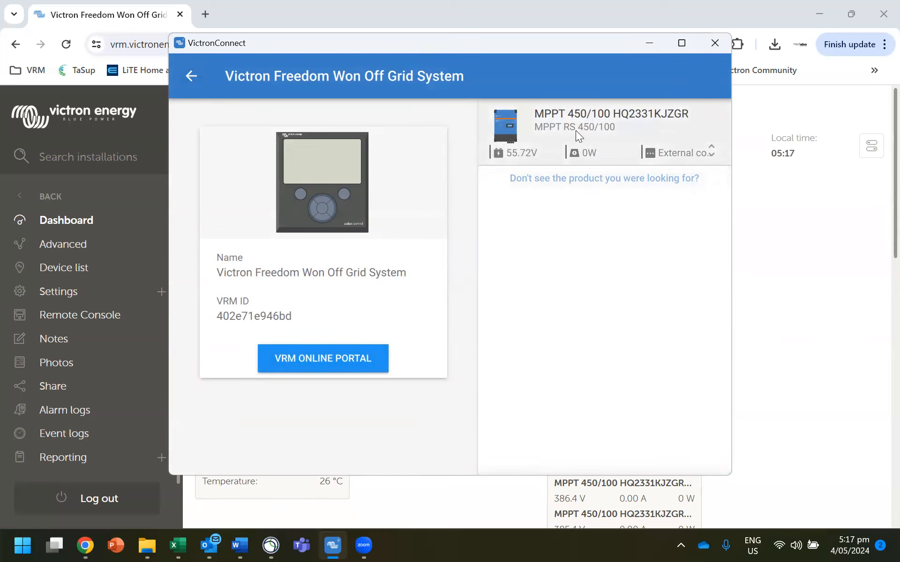
click(714, 43)
scroll(506, 364, down, 3)
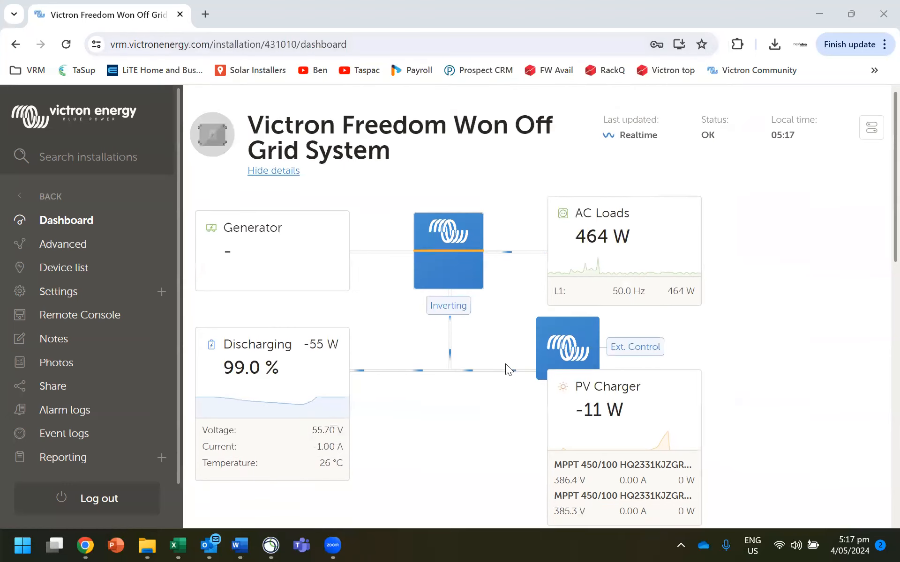
scroll(506, 371, up, 3)
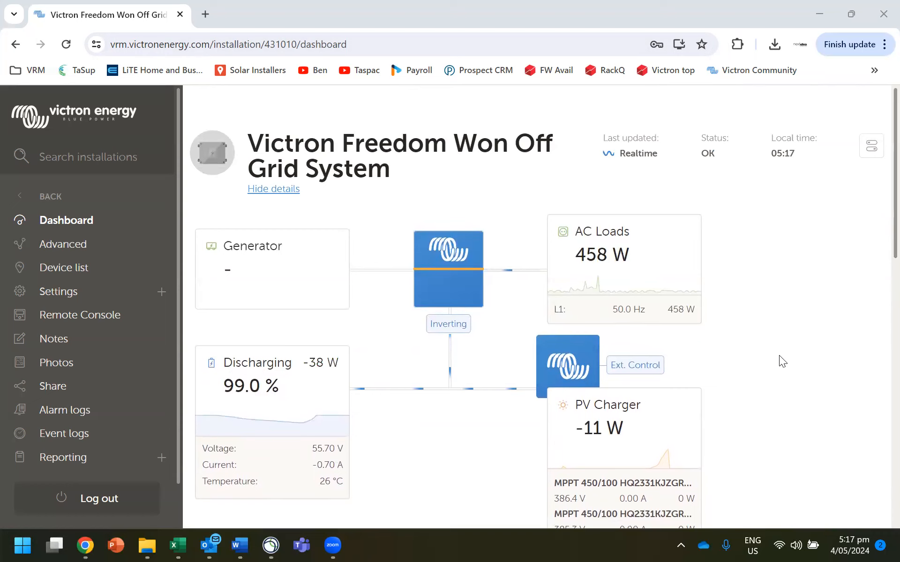
Step: View the dashboard's controls for the Quattro inverter/charger, then close them
click(874, 151)
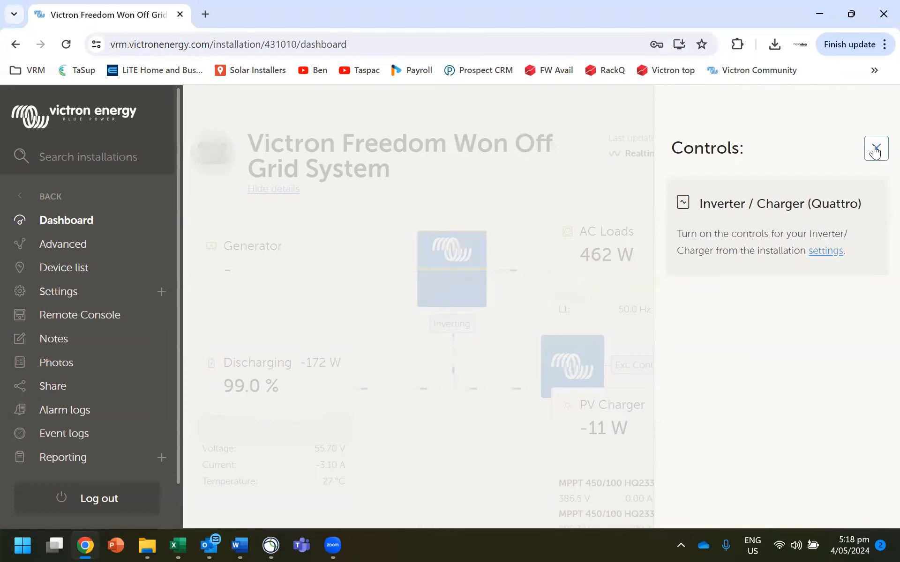
click(874, 148)
click(875, 155)
drag(862, 204, 697, 207)
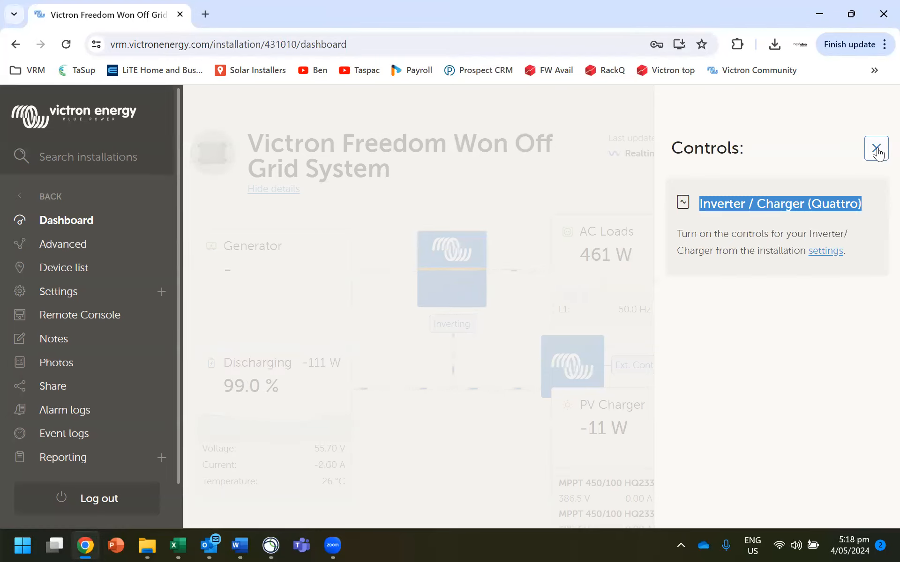
click(876, 149)
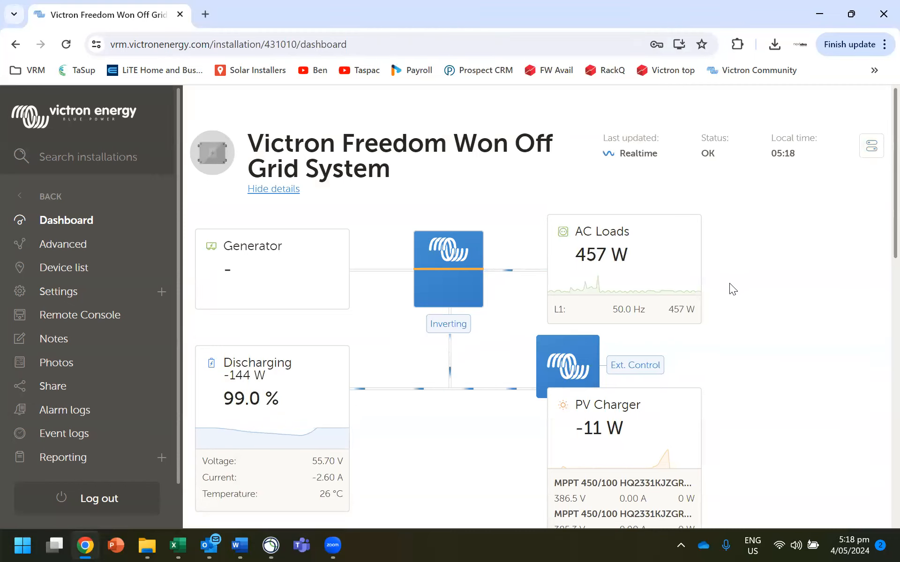